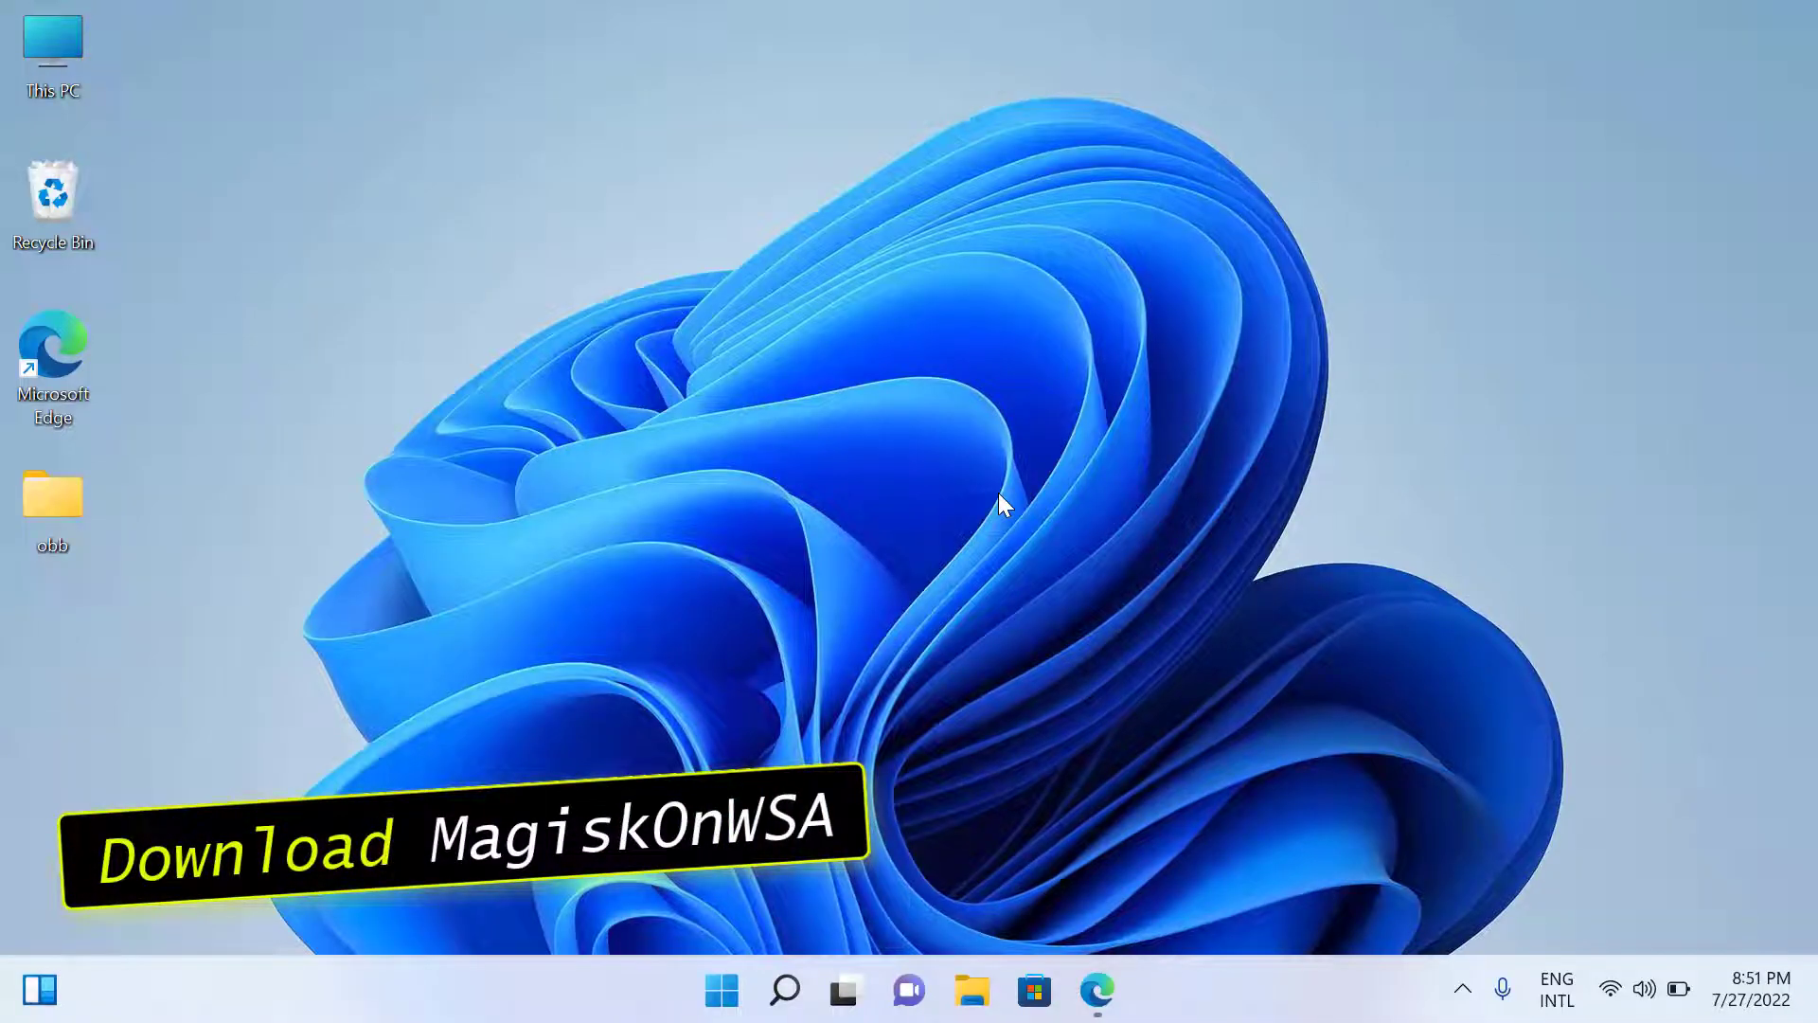
- In Microsoft Edge, download the WSA-with-magisk-GApps-pico_2204.40000.20.0_x64_Release-Nightly artifact from the LSPosed/MagiskOnWSA repository's Build WSA workflow run
click(1098, 990)
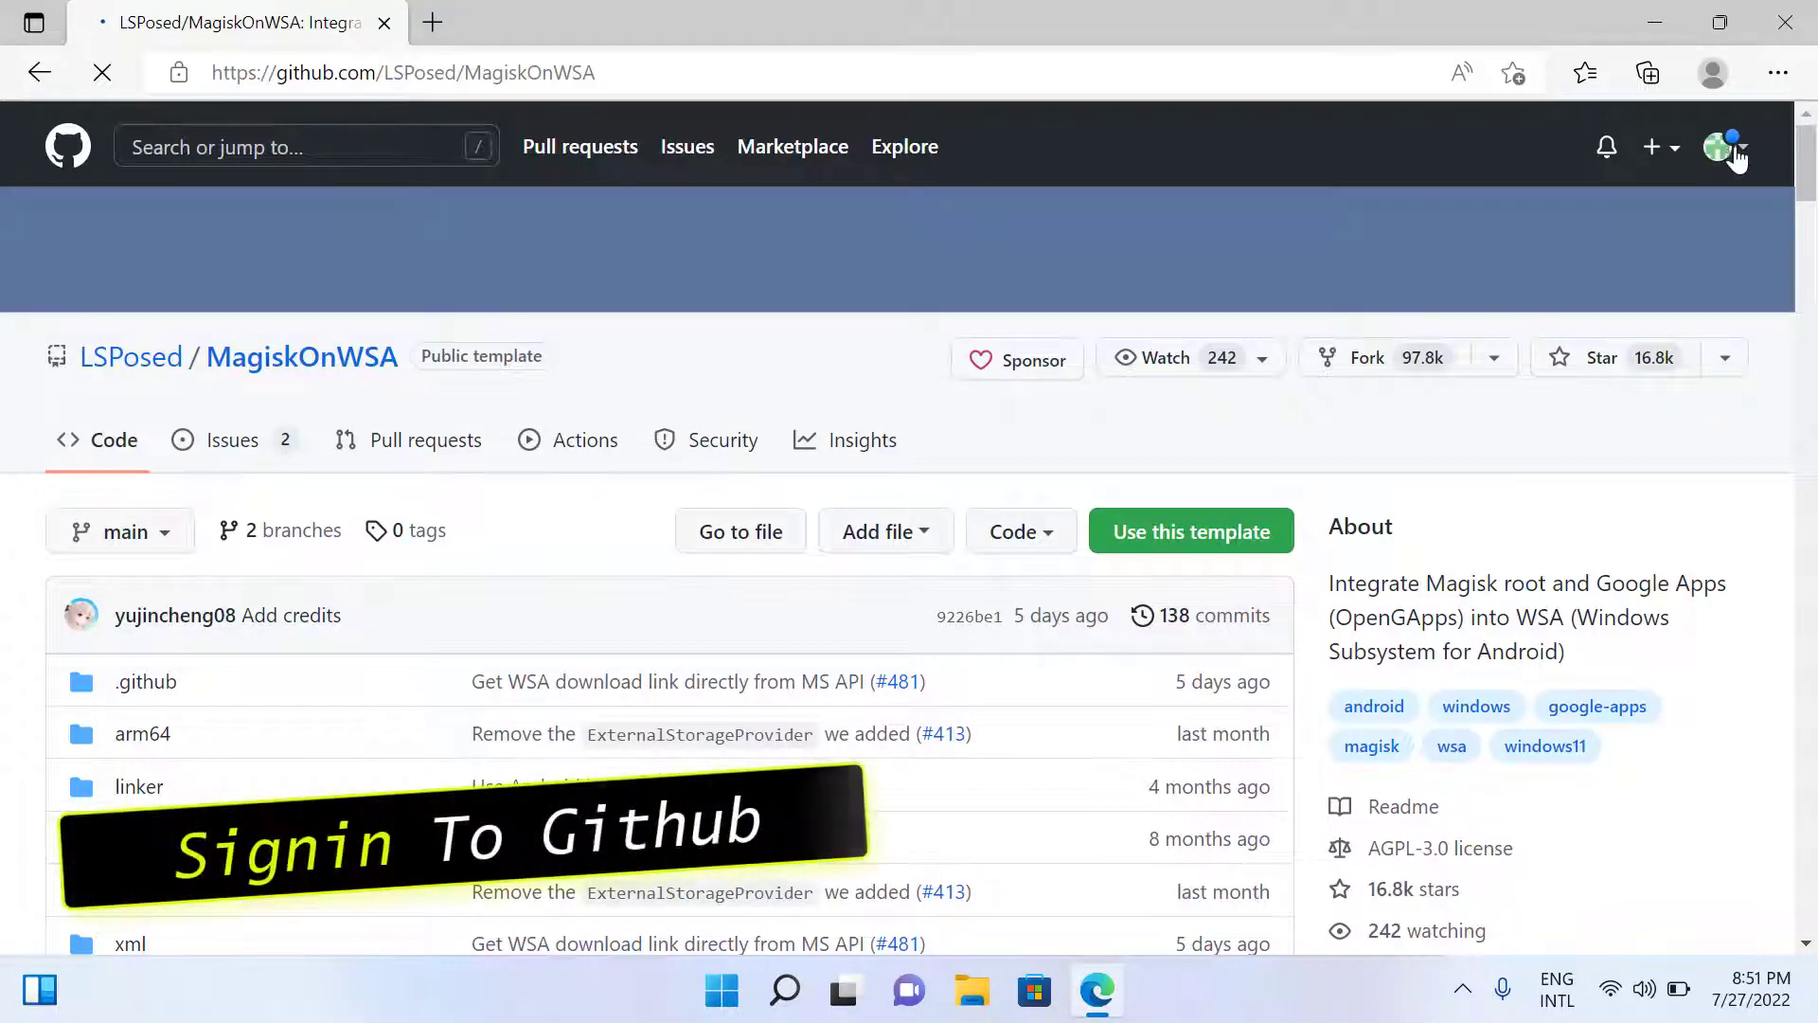
scroll(1447, 606, down, 3)
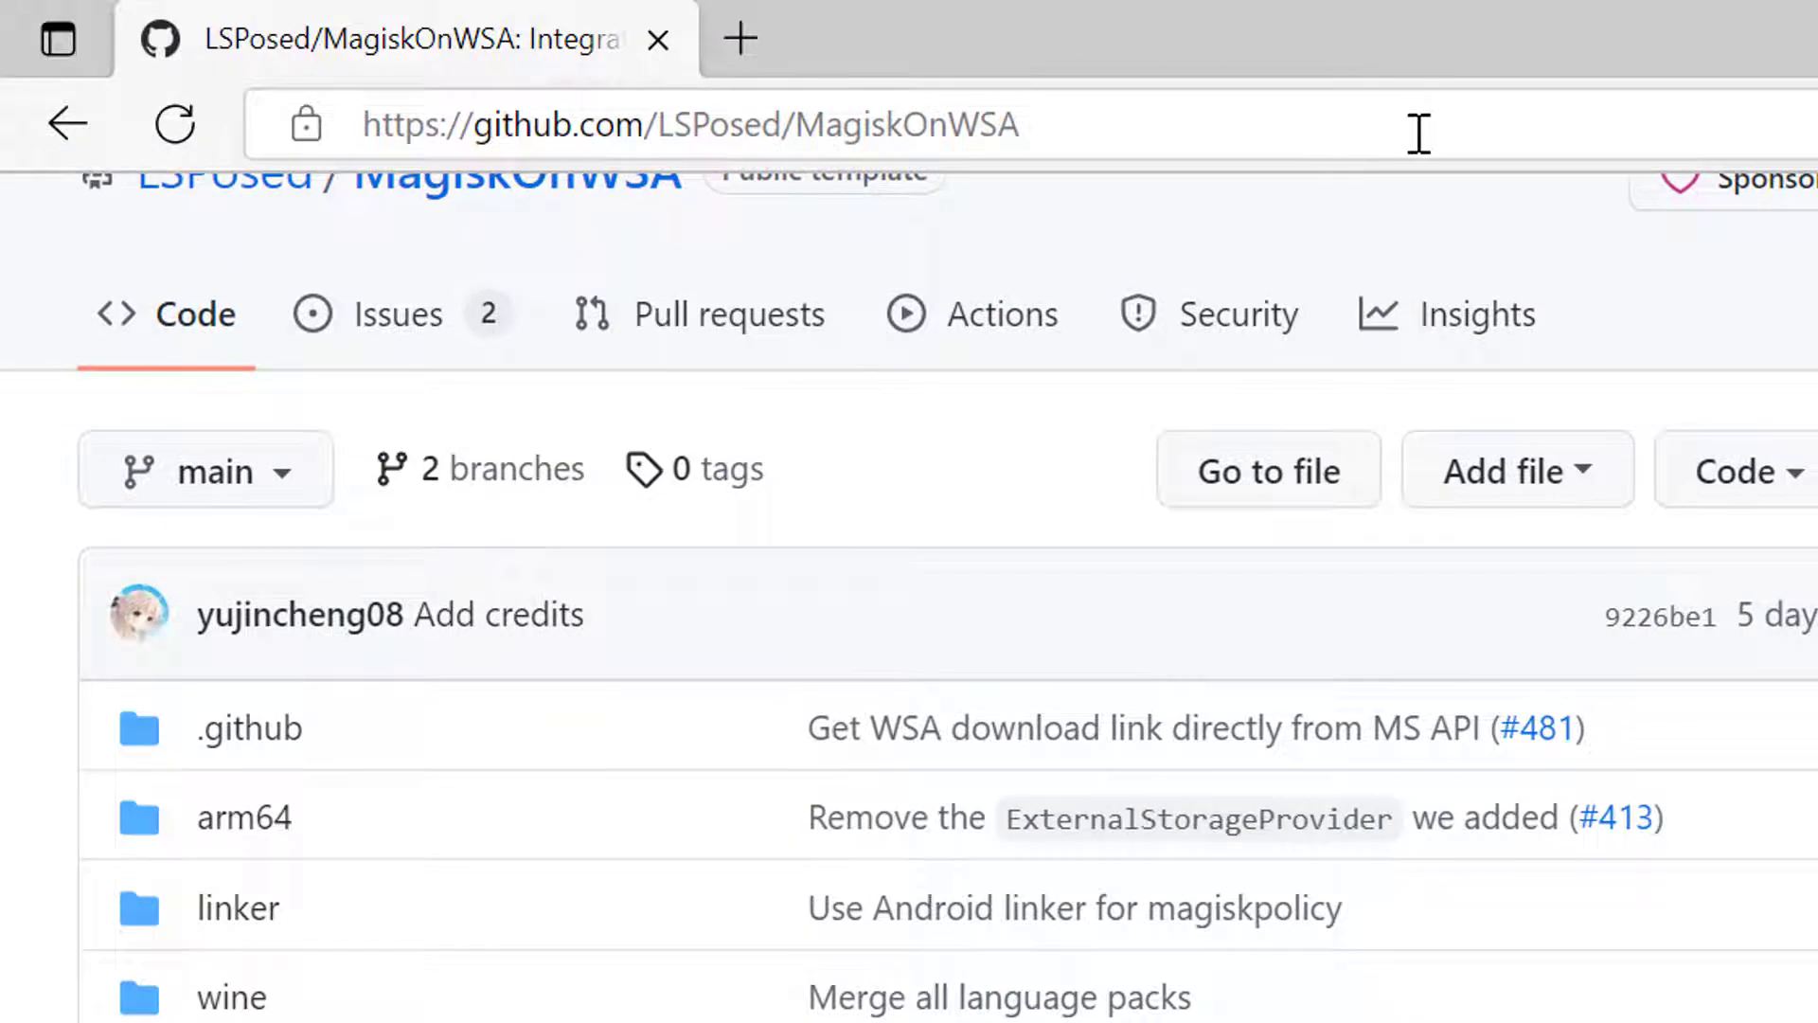
click(992, 332)
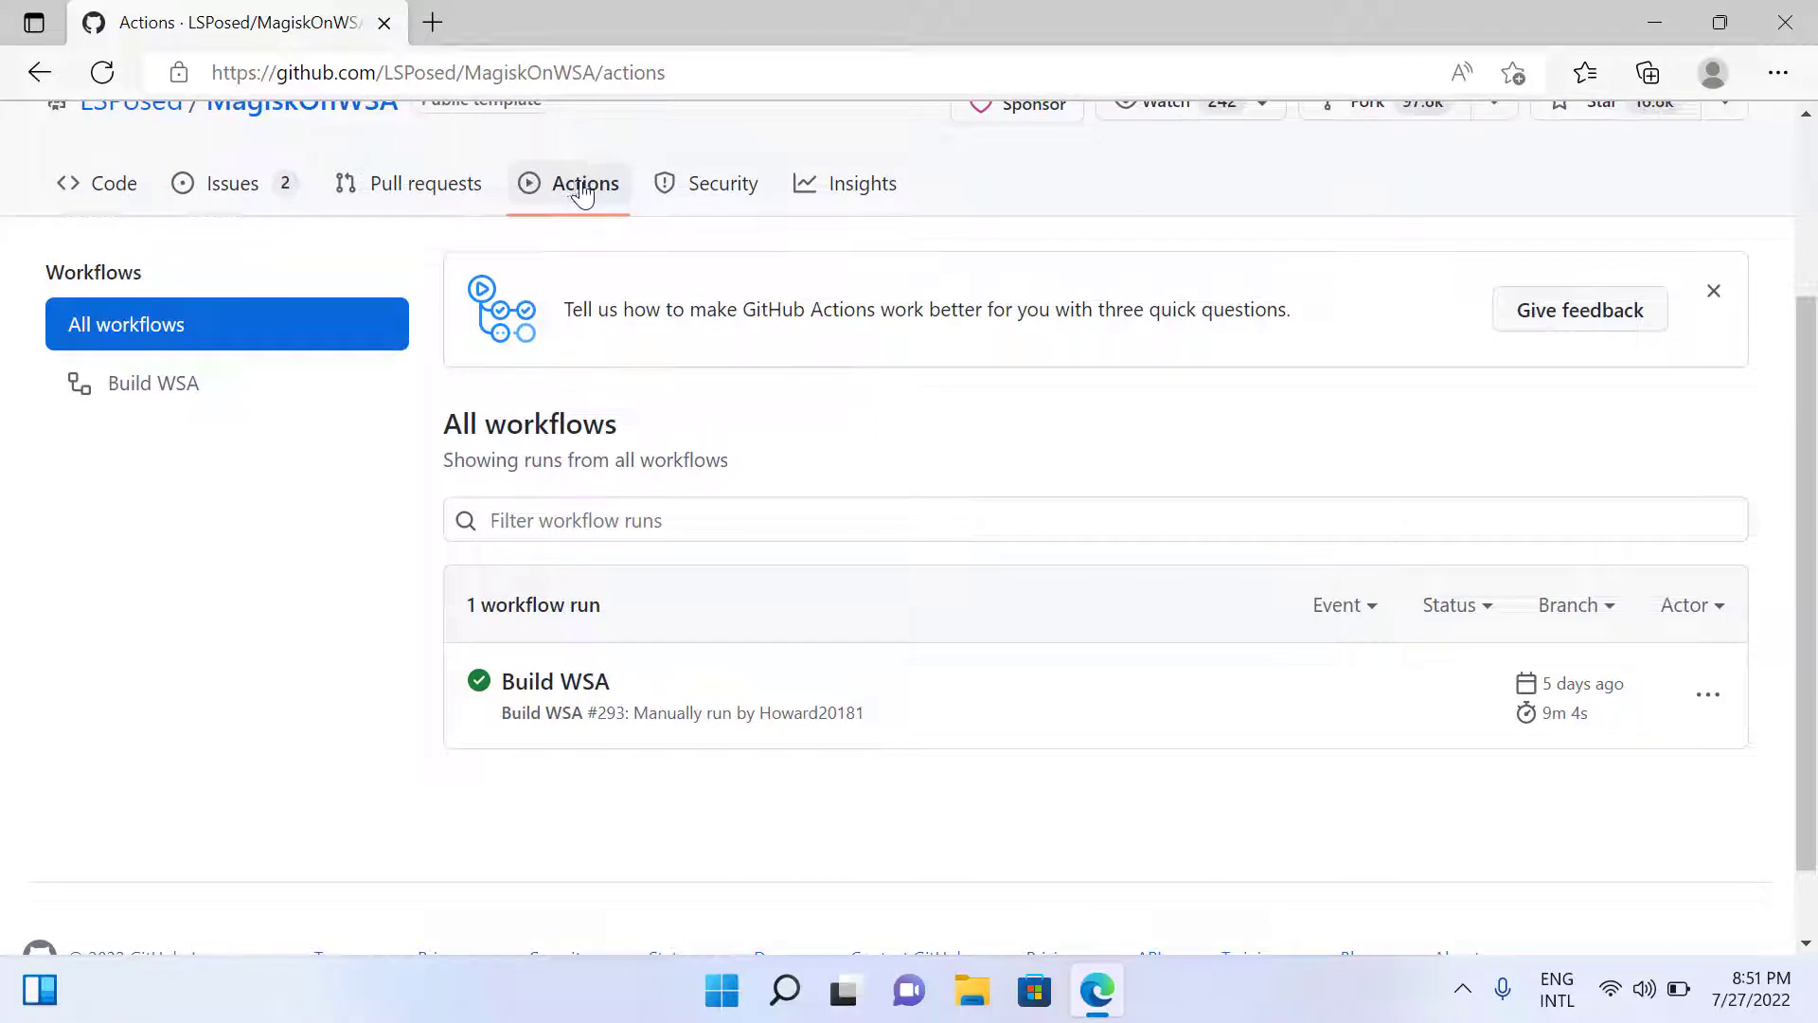
click(566, 691)
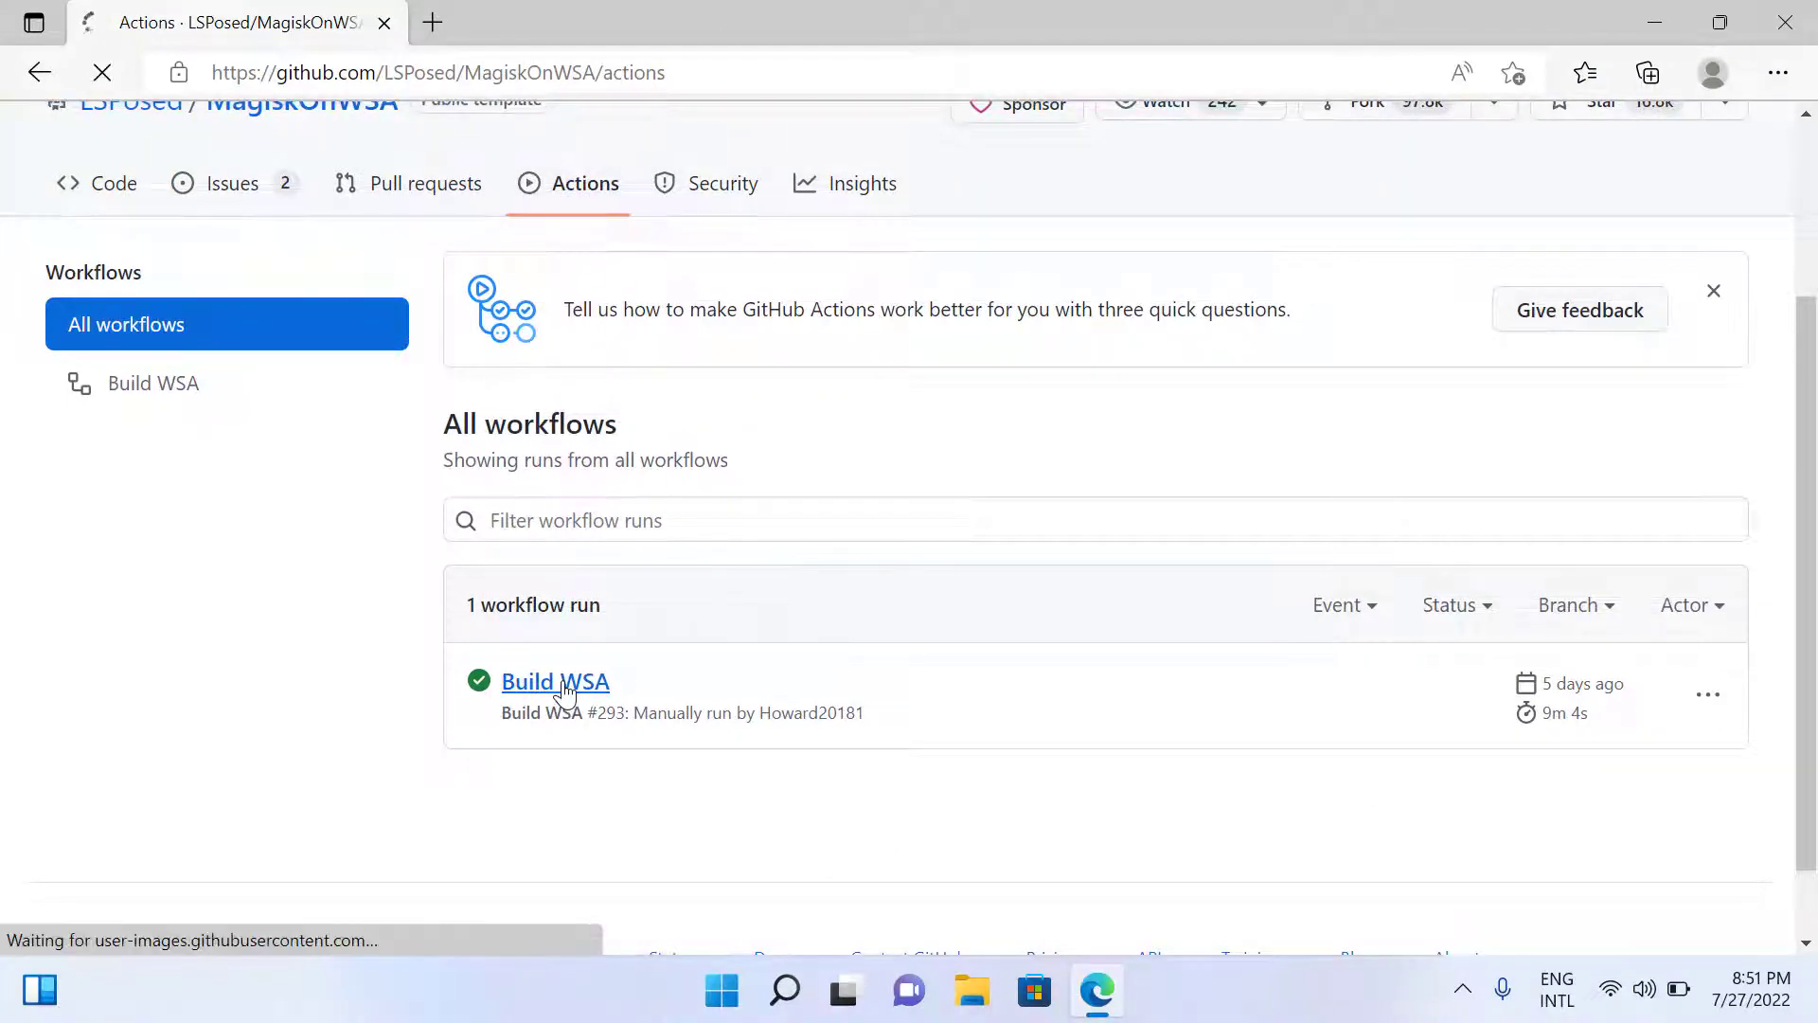
scroll(467, 764, down, 6)
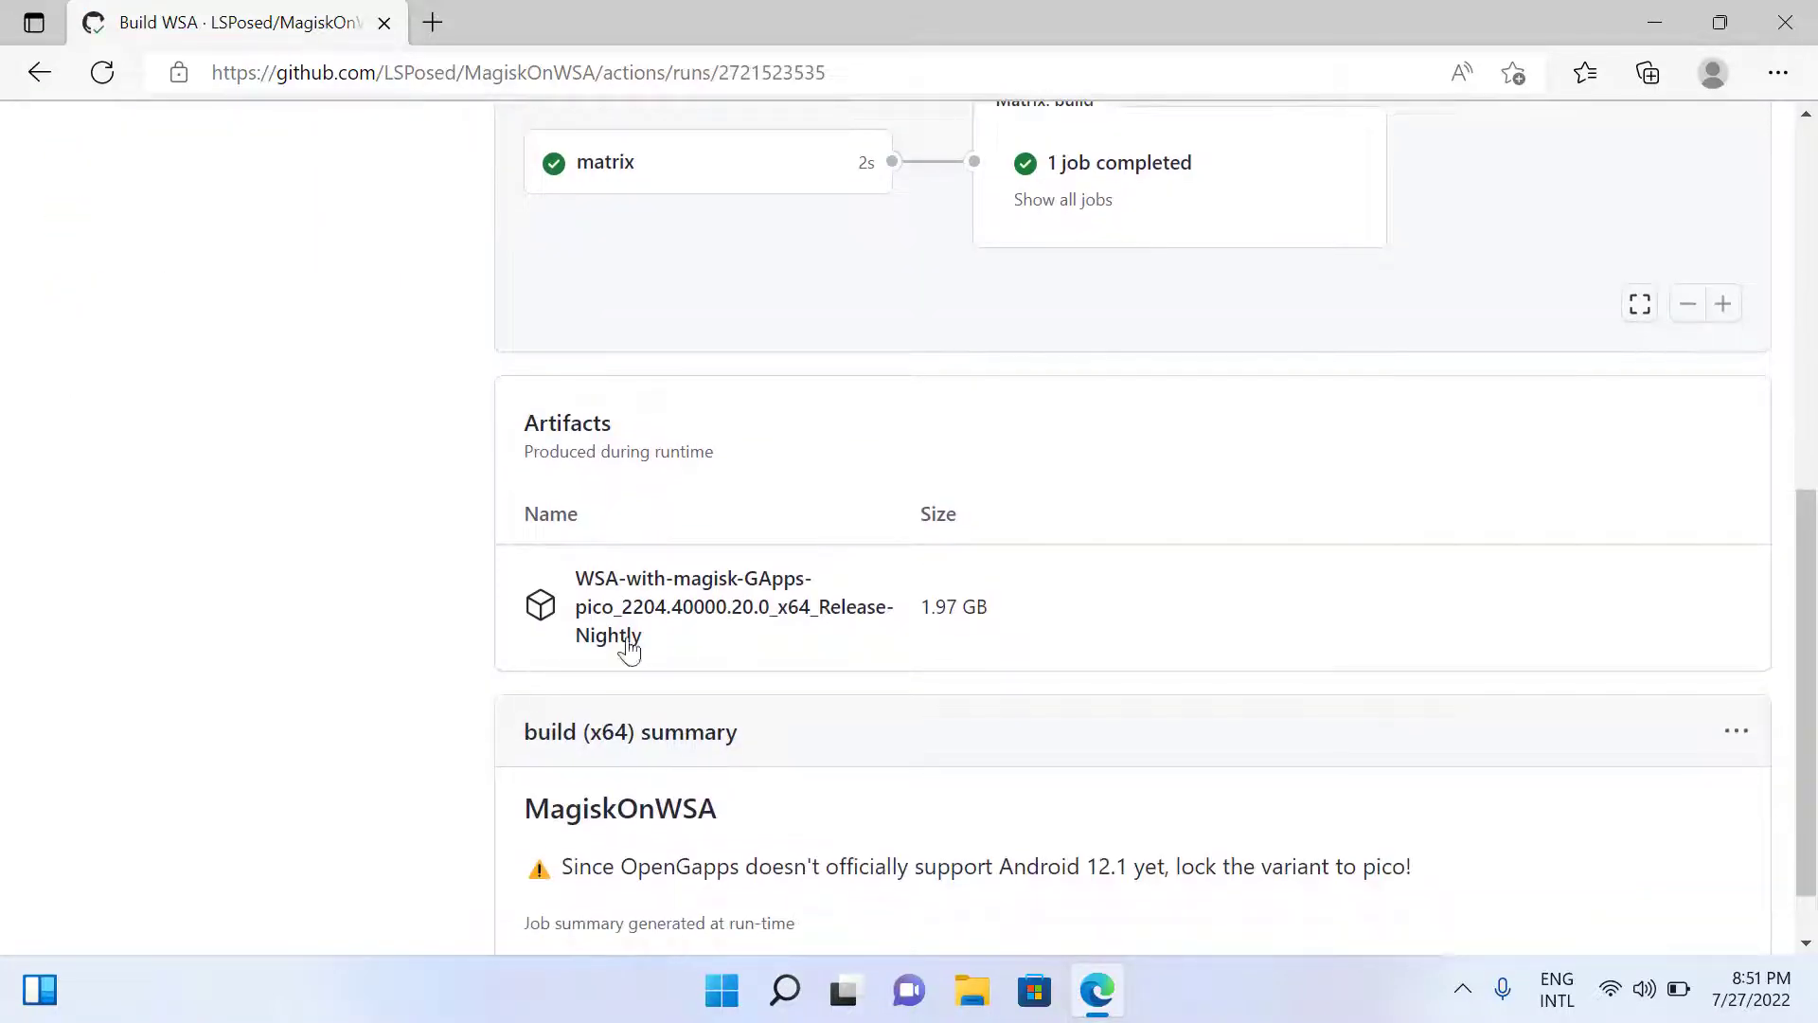
click(722, 616)
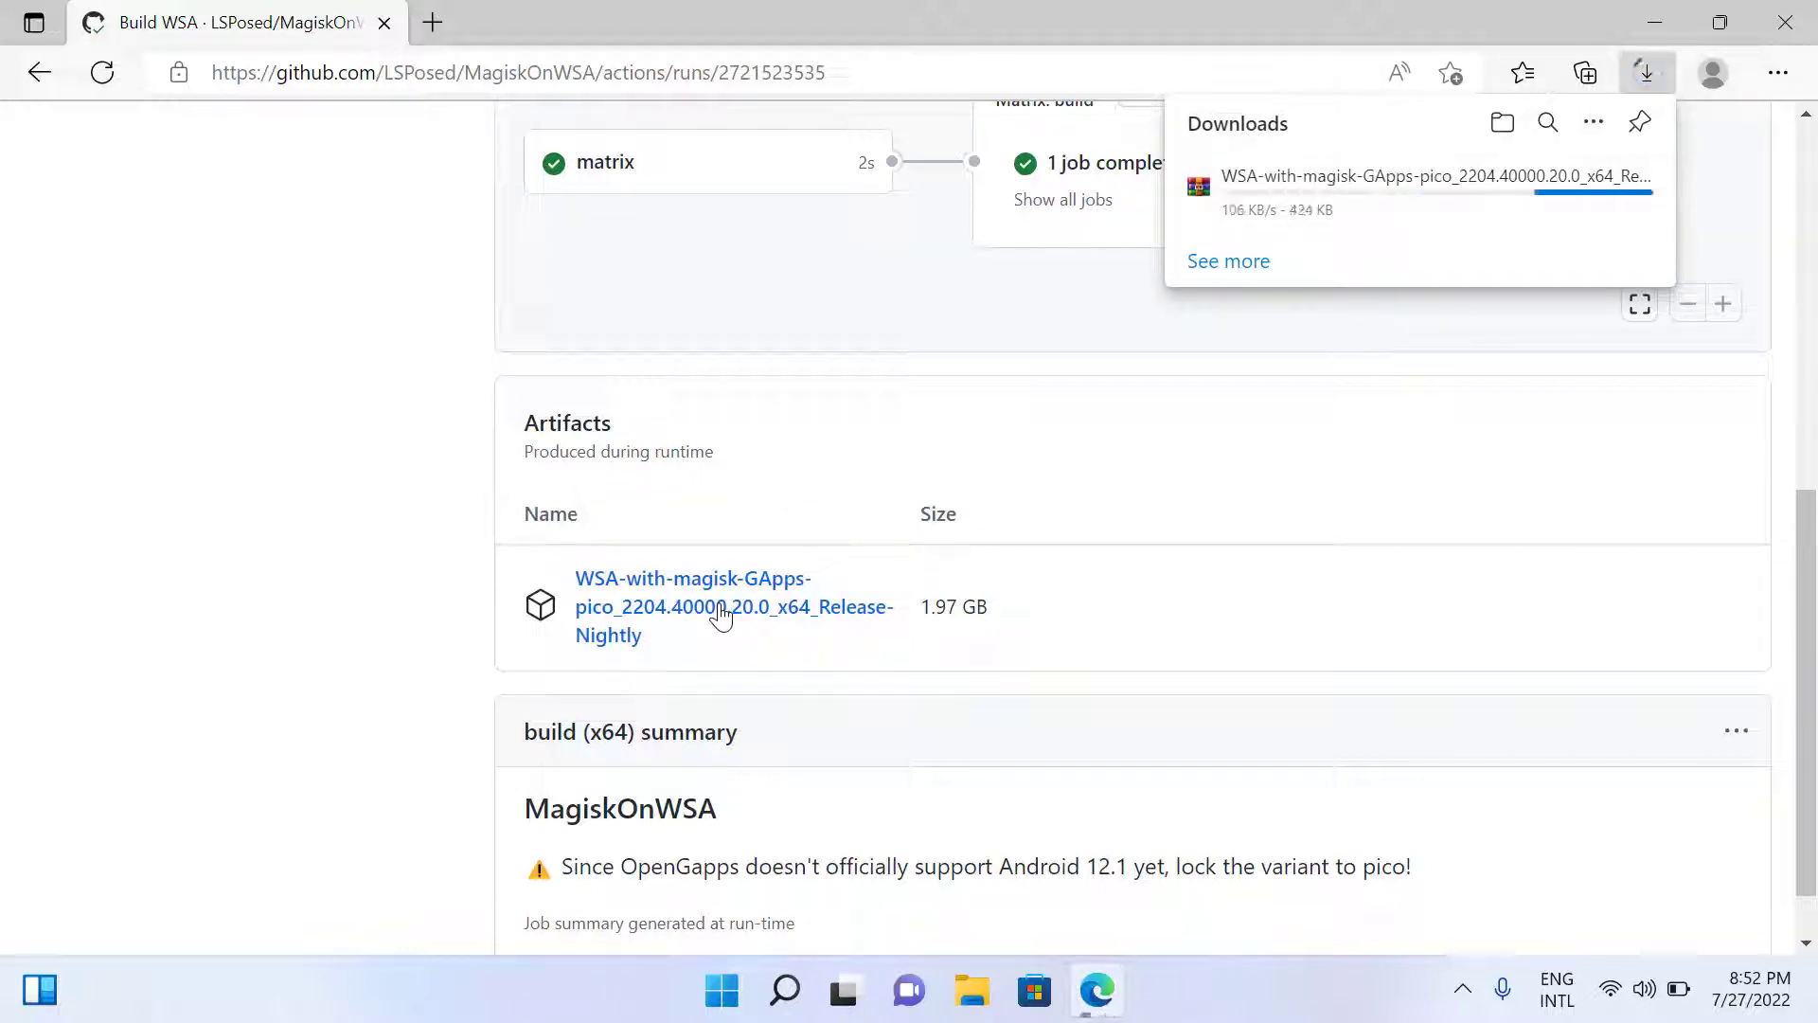
click(1655, 23)
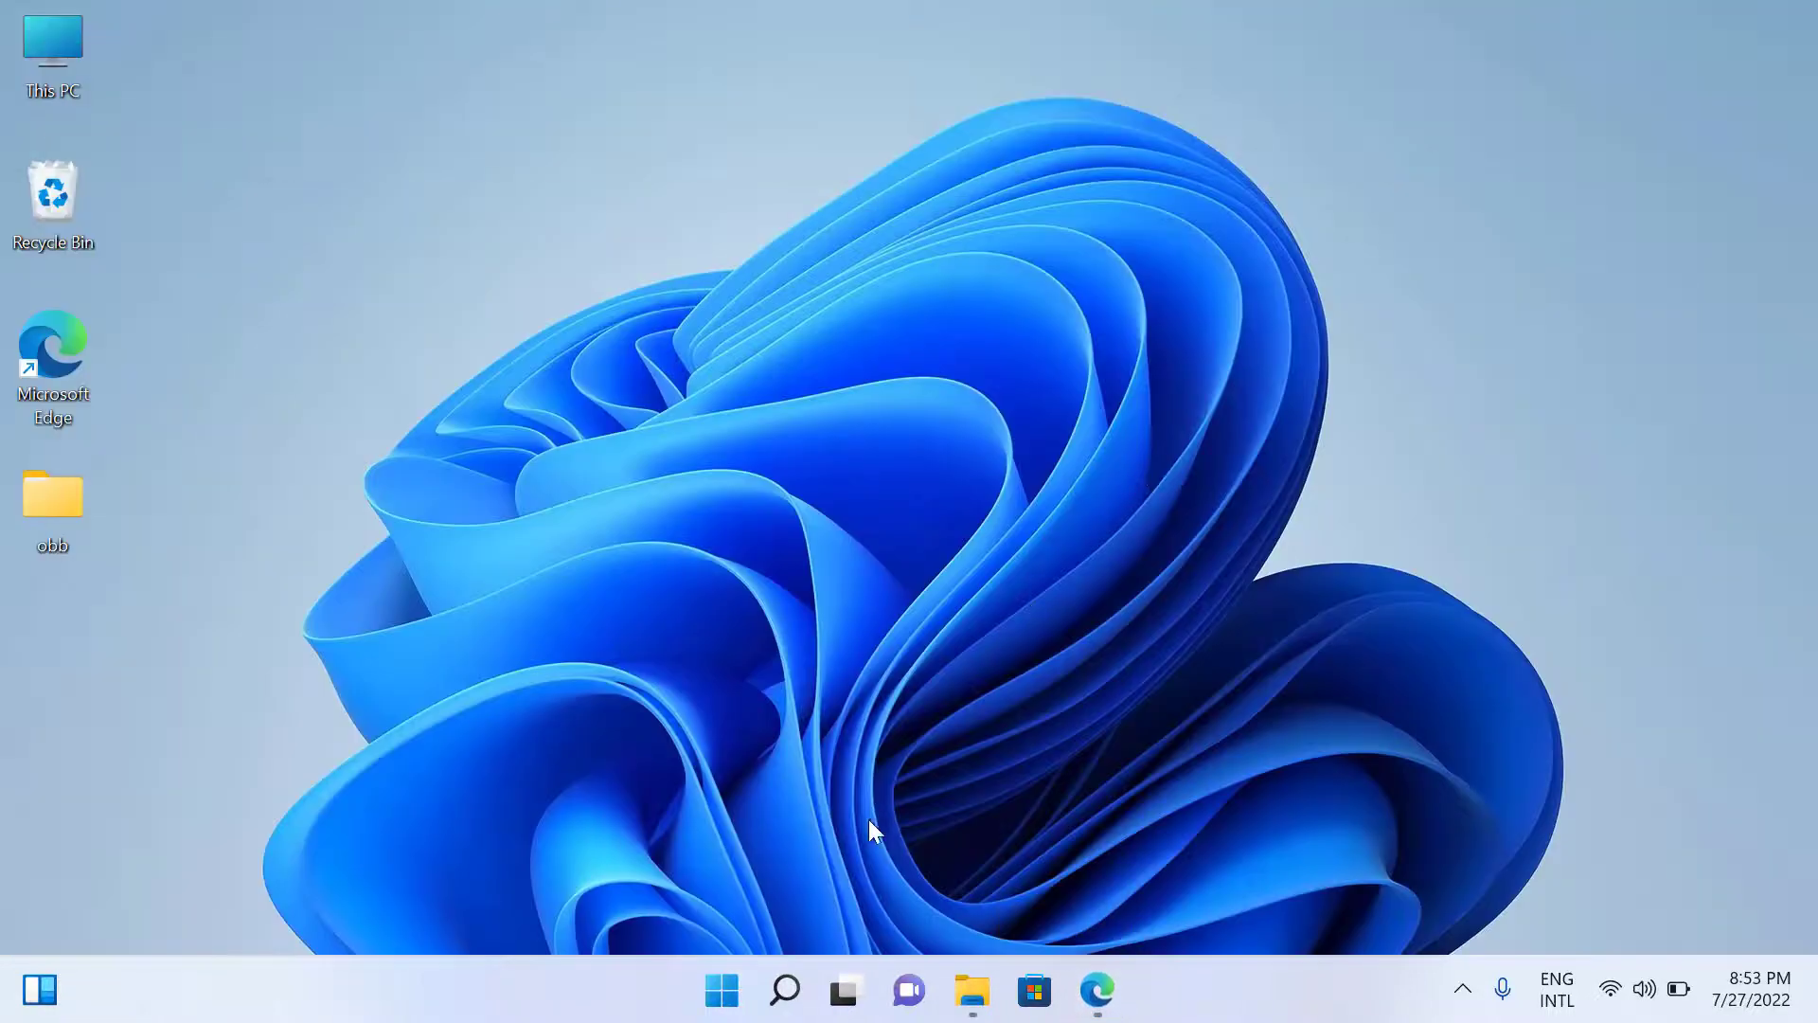
- Locate the downloaded WSA-with-magisk-GApps archive in the Compressed downloads folder in File Explorer
click(972, 990)
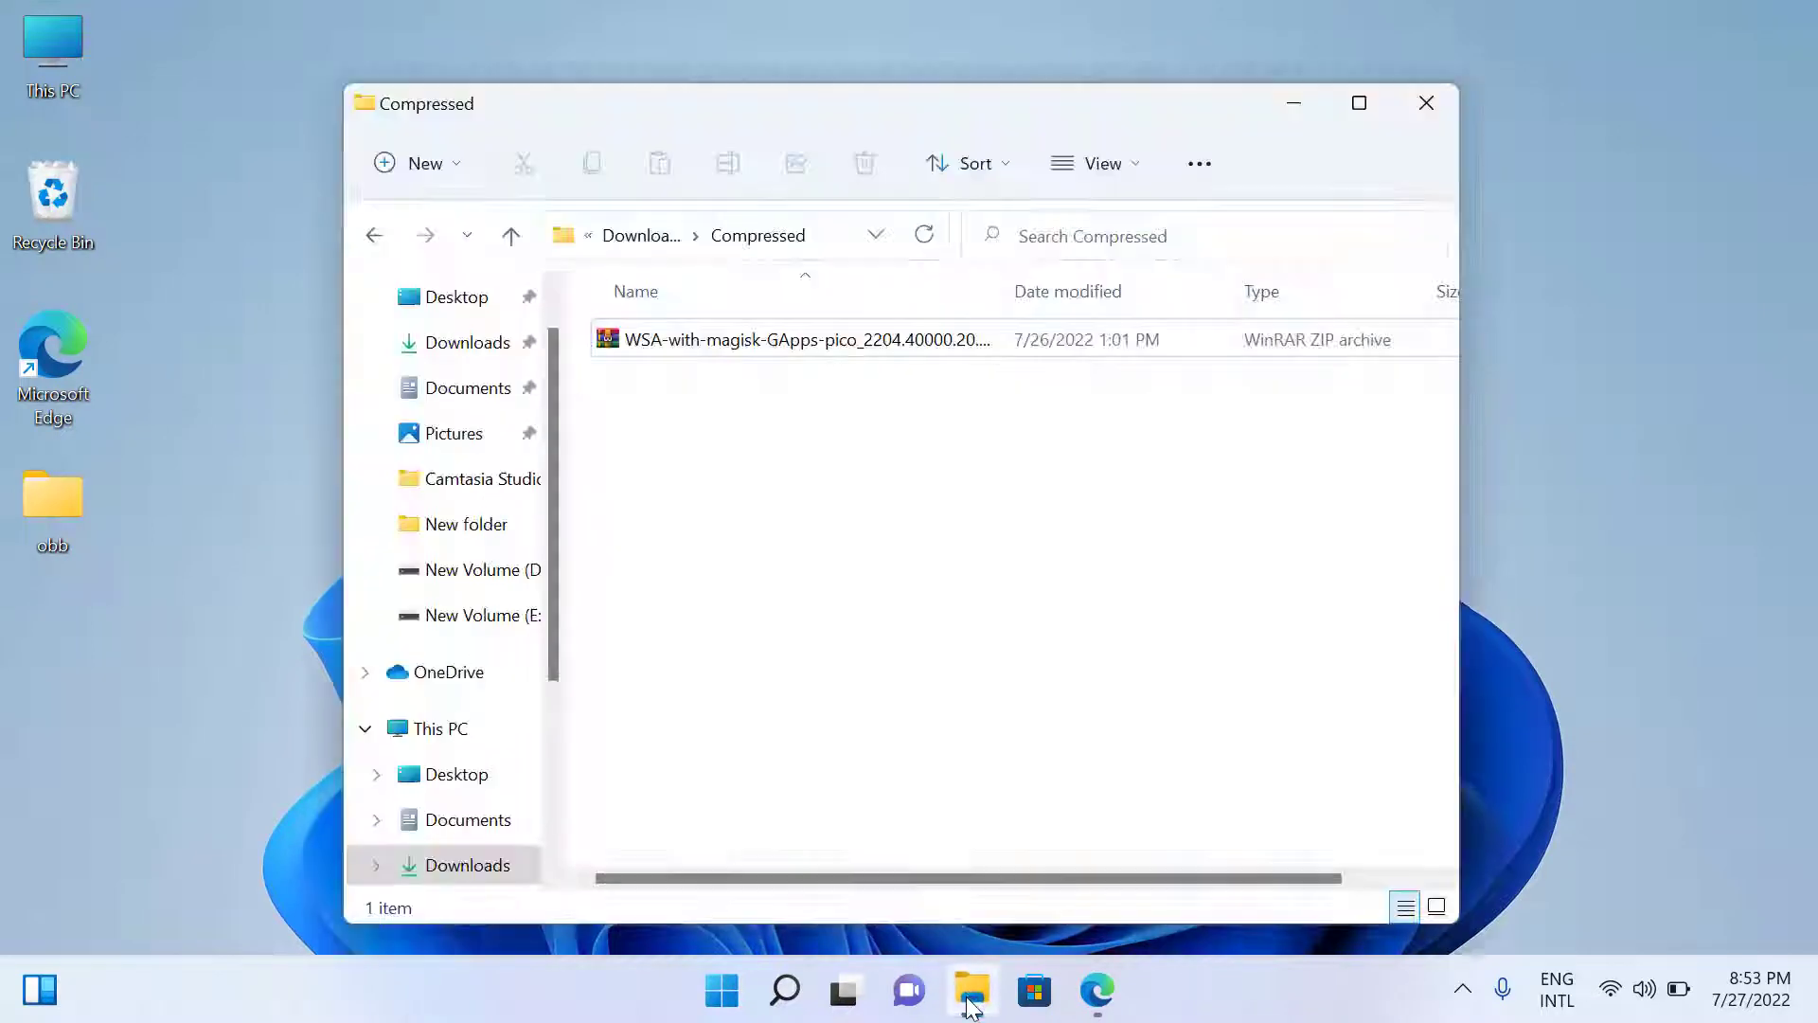
click(786, 343)
click(812, 344)
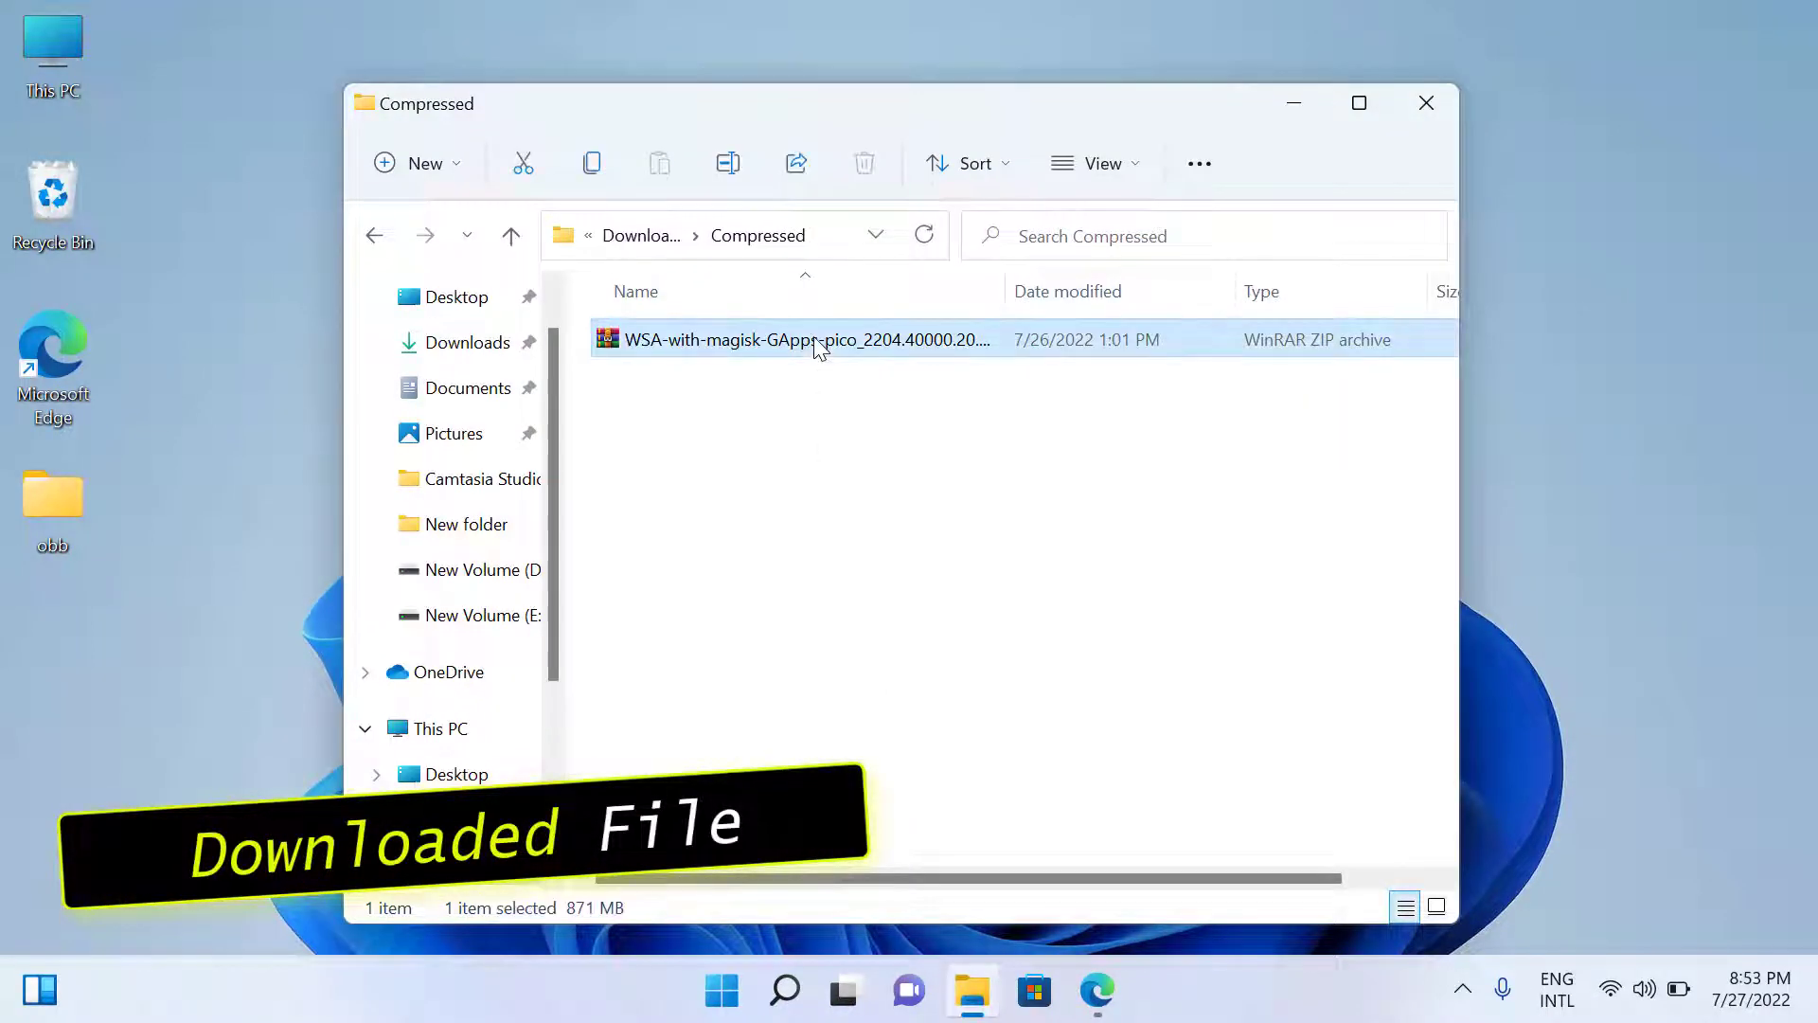
click(915, 469)
click(1291, 101)
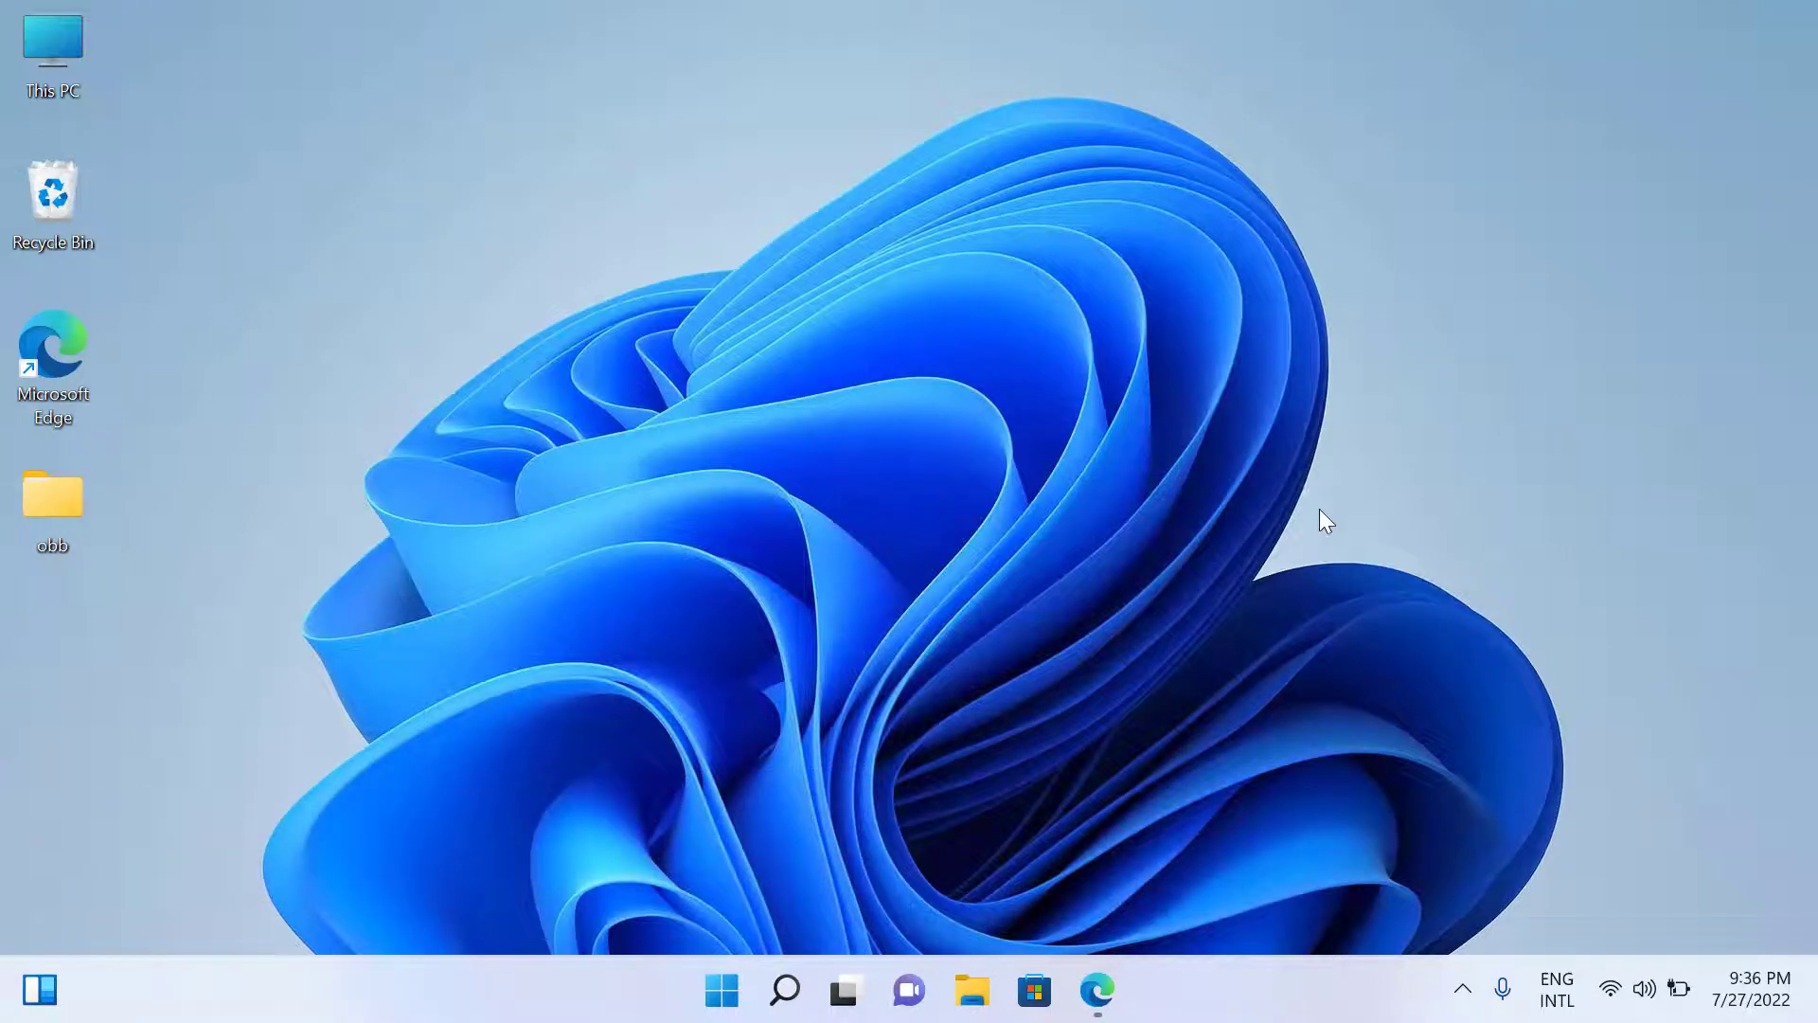
- Turn on Developer Mode in the Windows Privacy & security settings for developers and close Settings
click(720, 994)
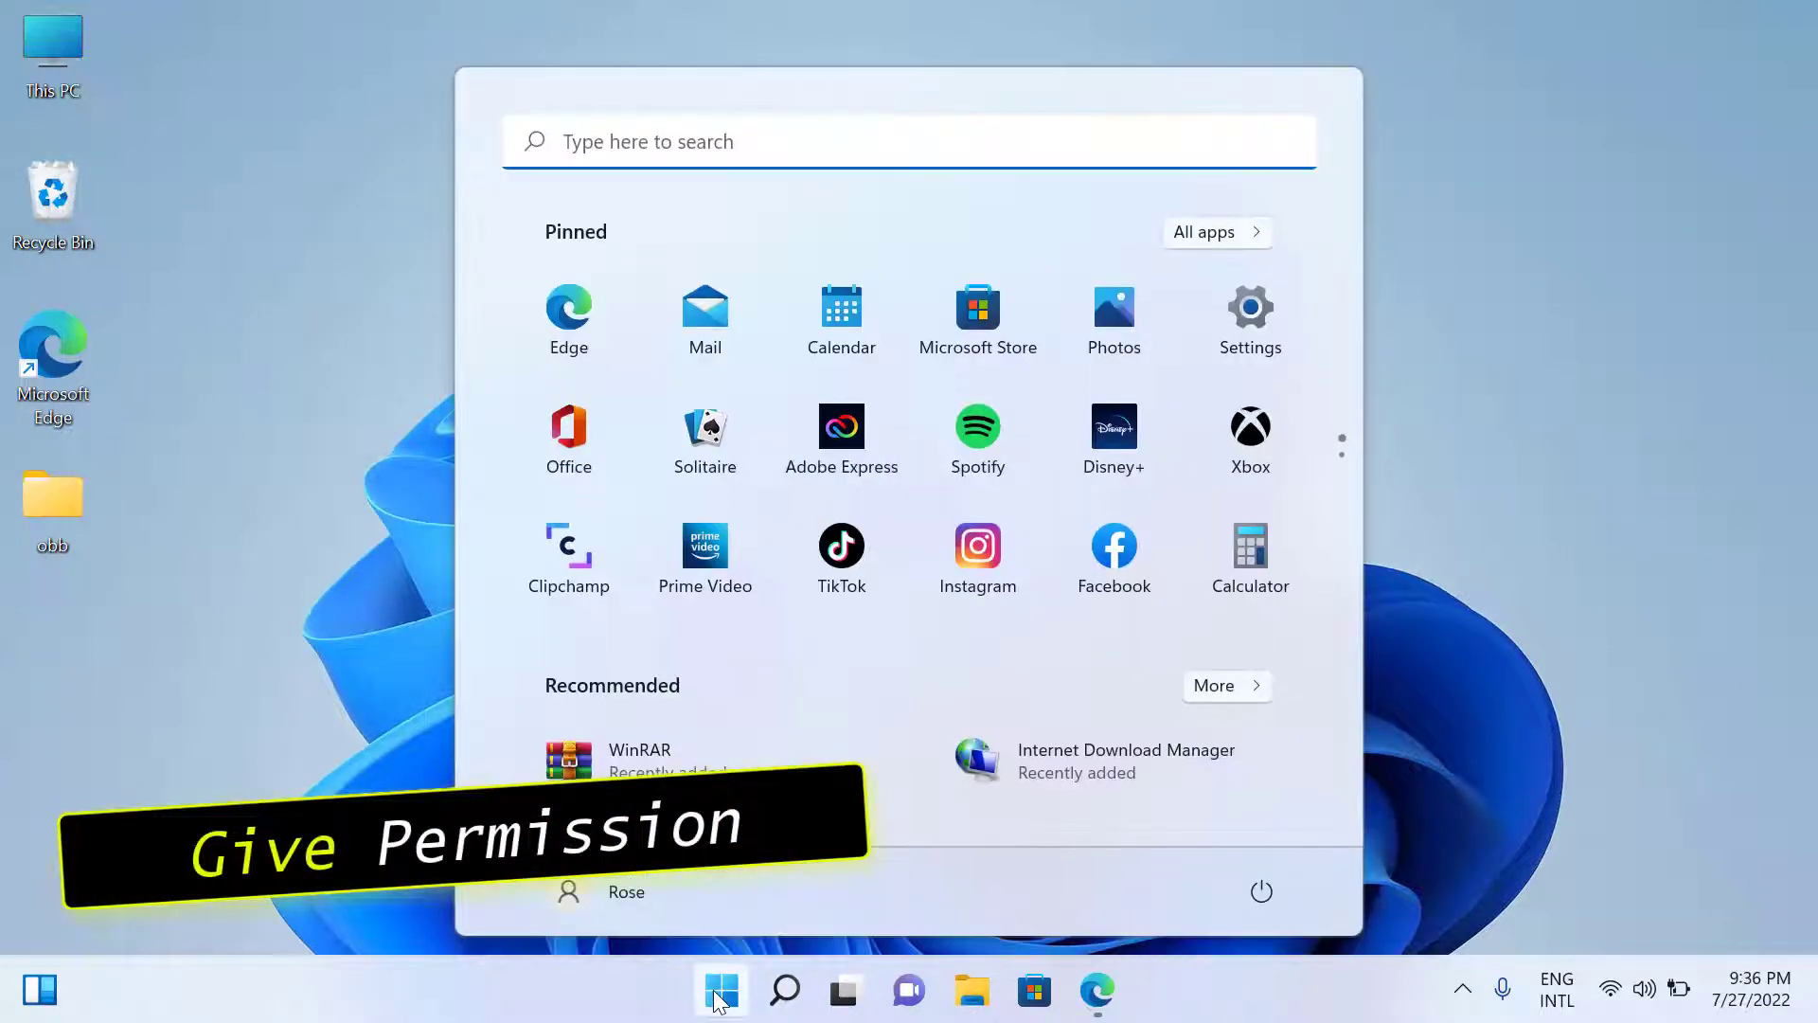
click(1260, 317)
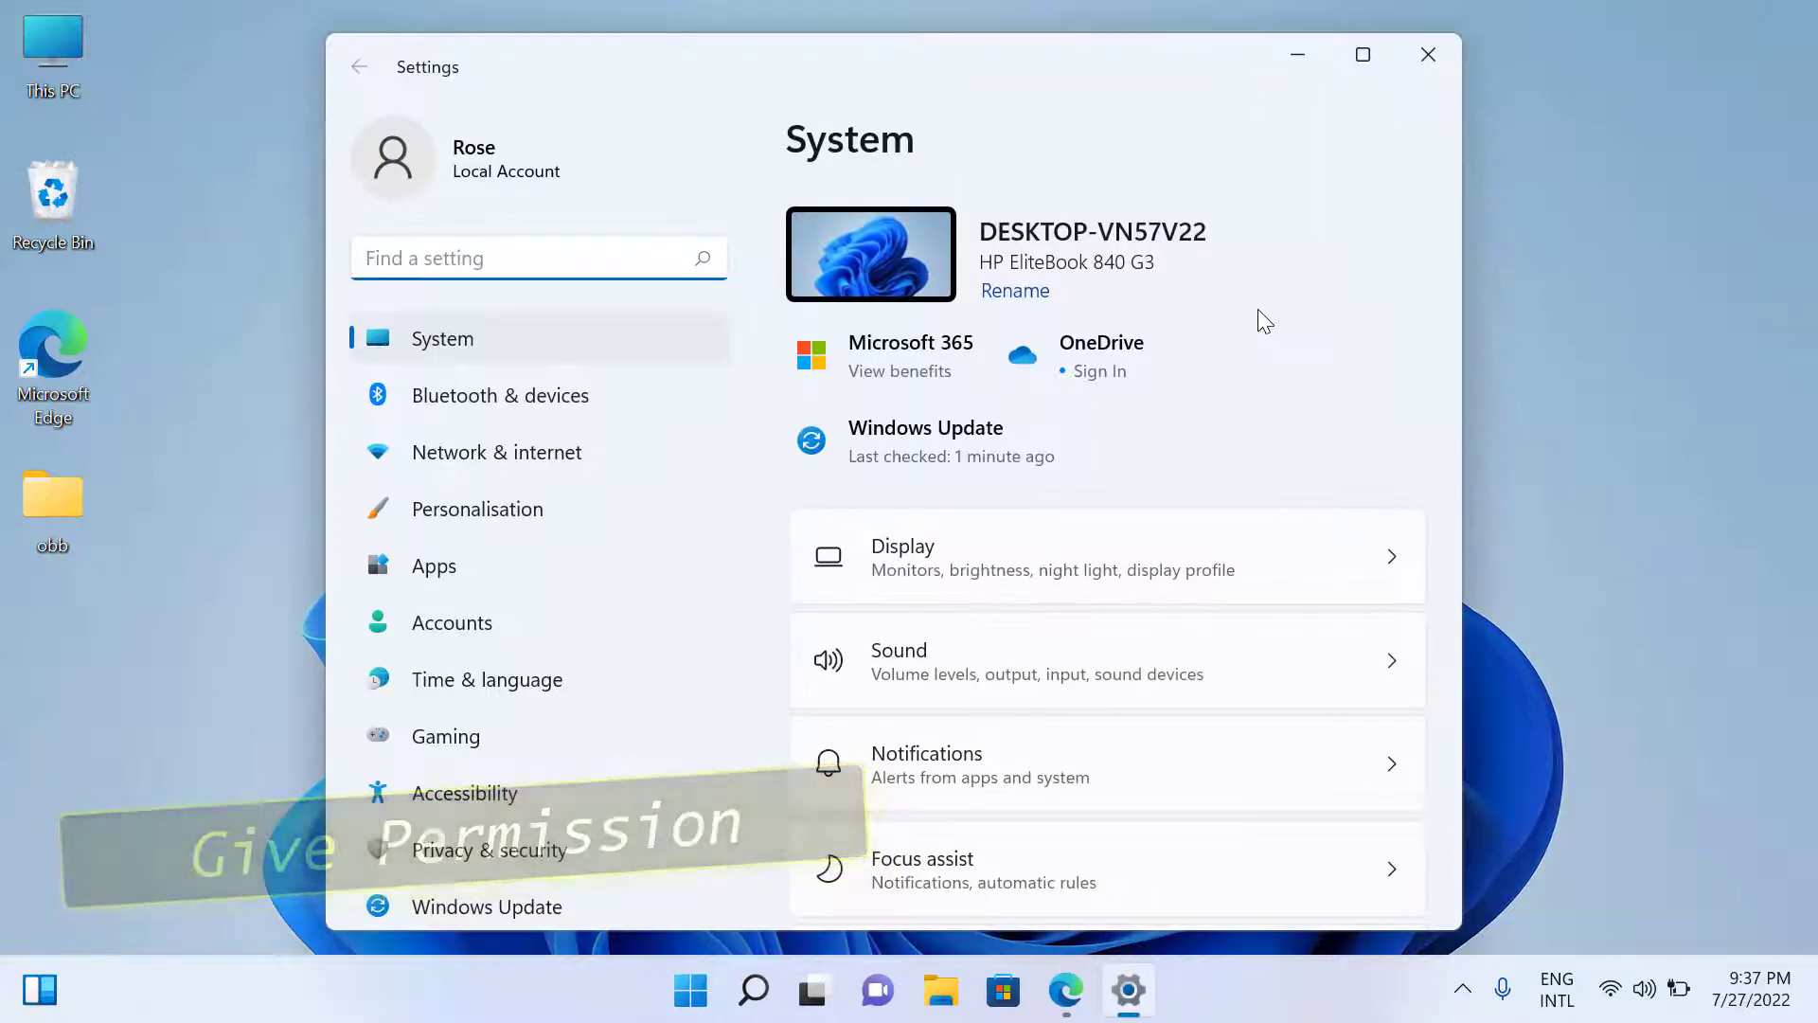
click(439, 827)
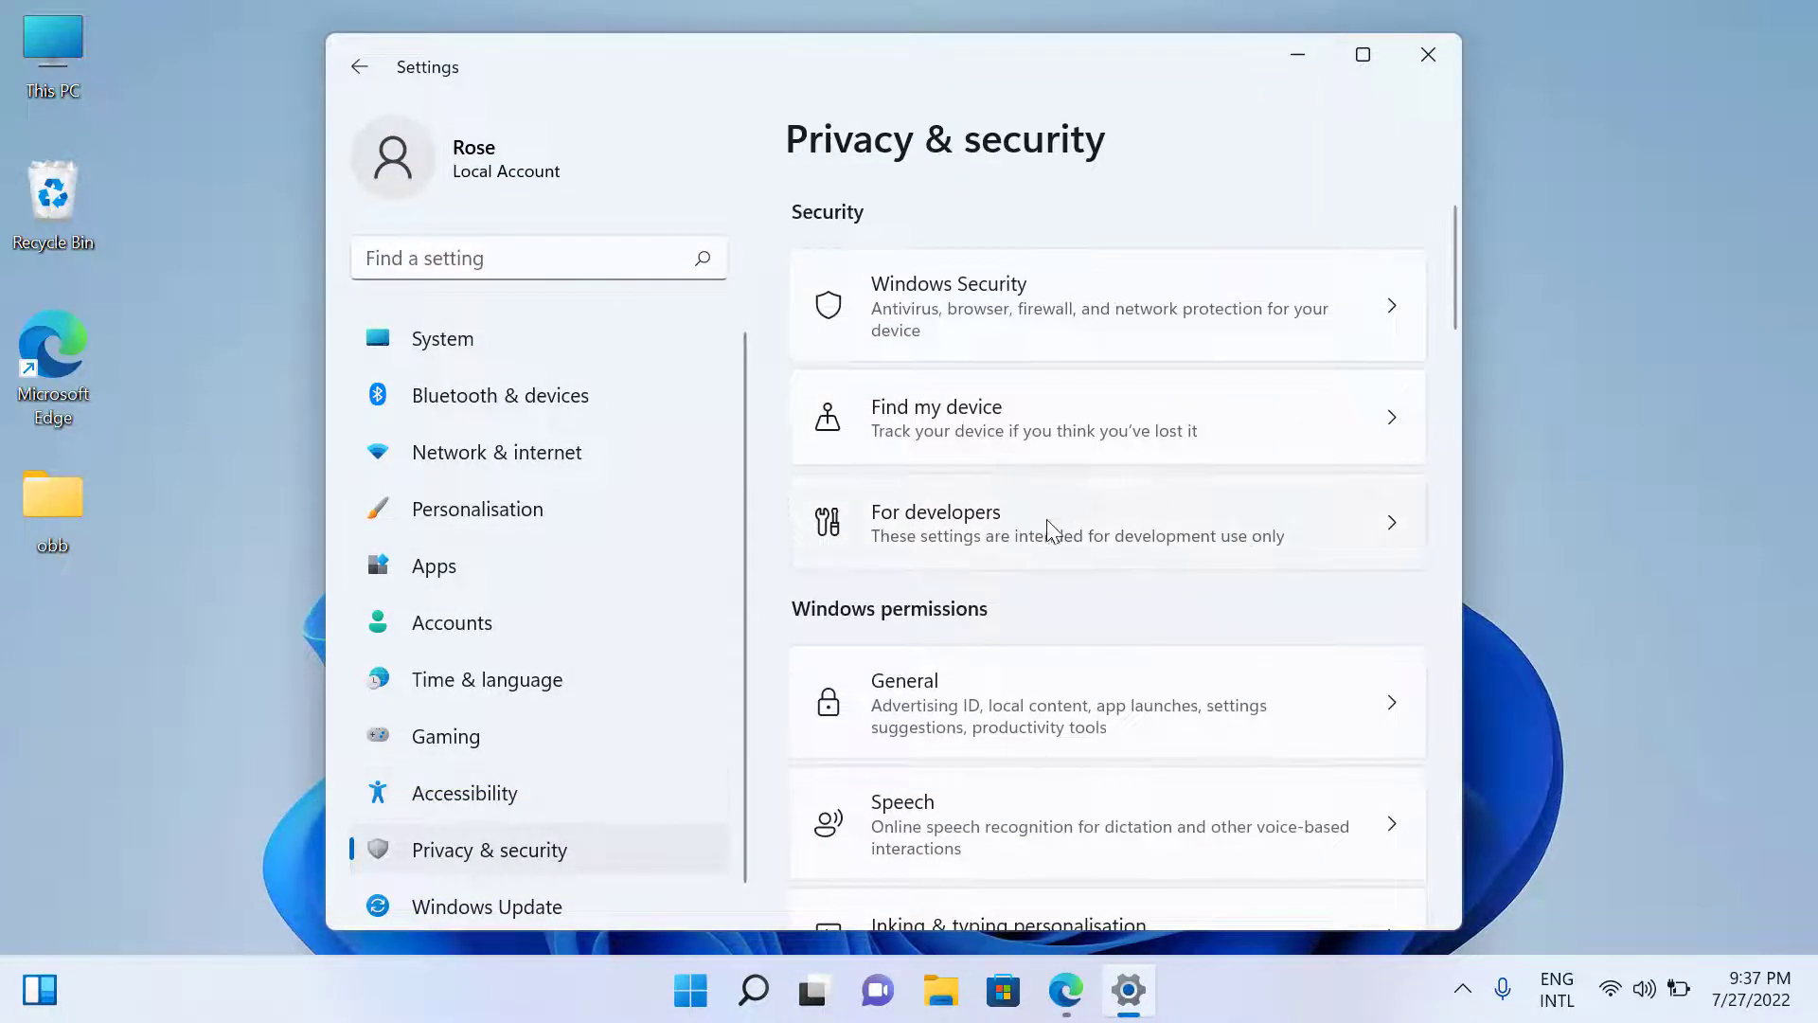
click(1048, 519)
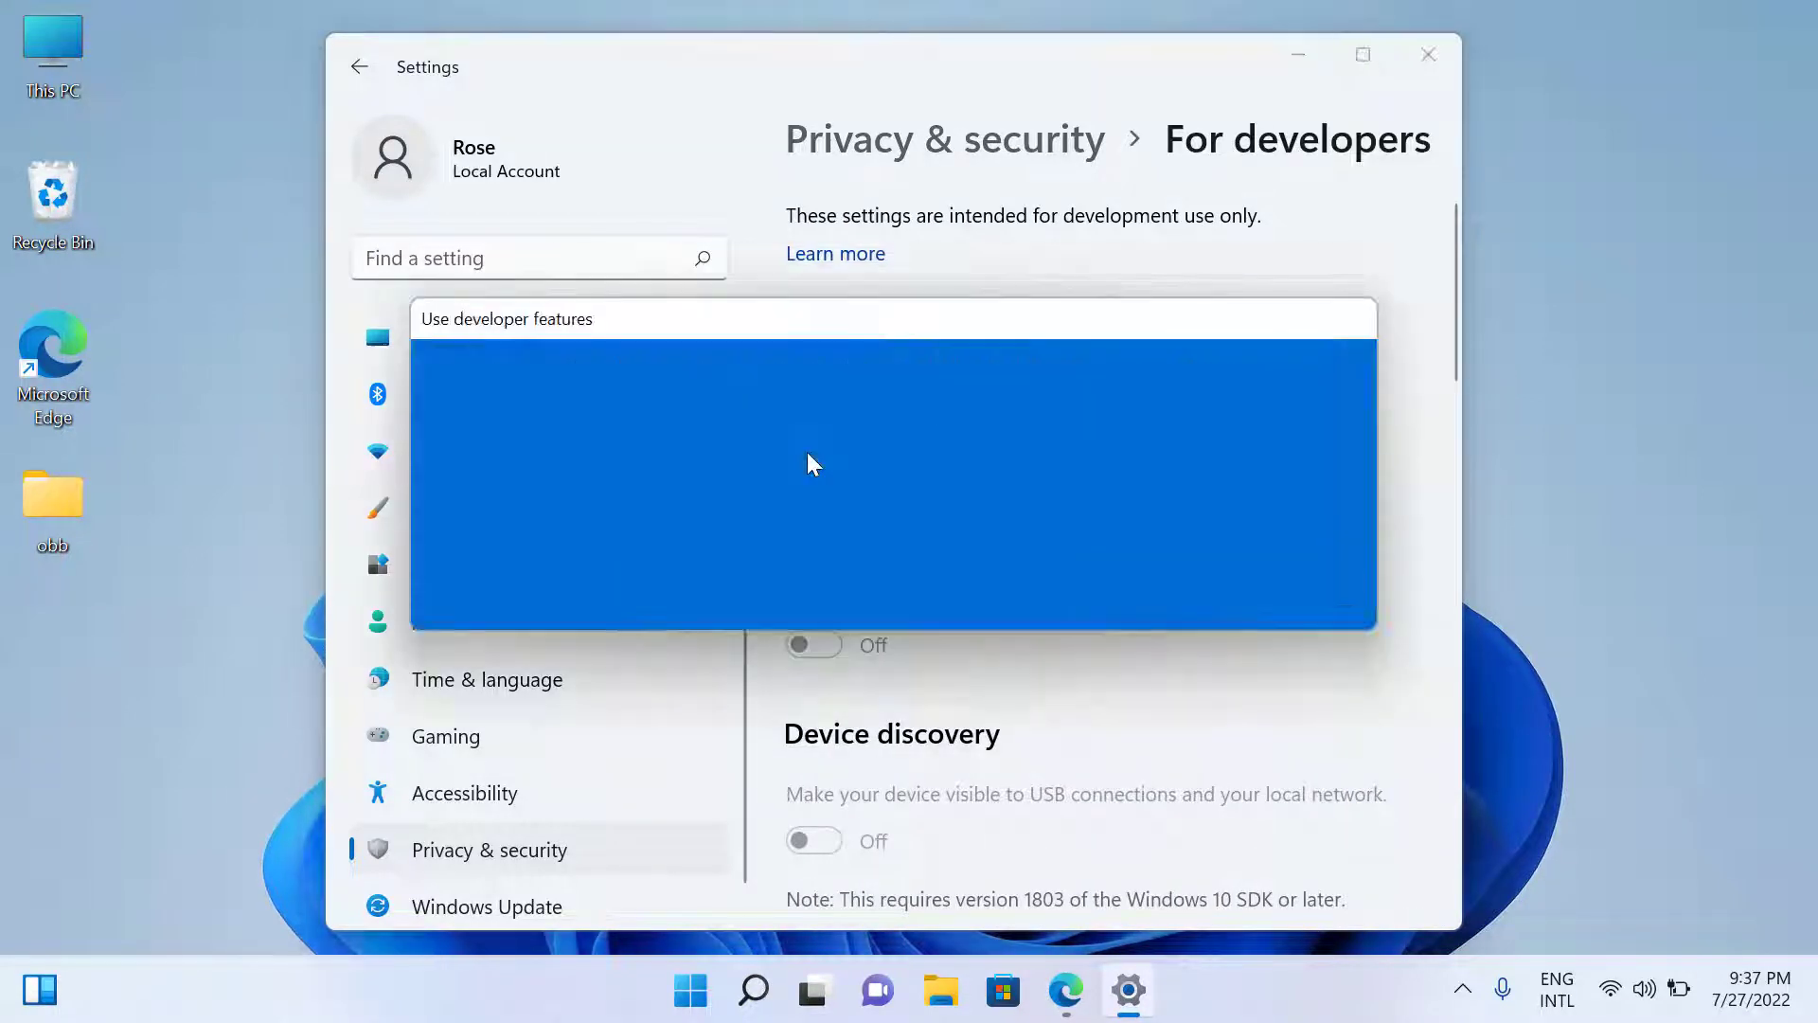
click(1143, 563)
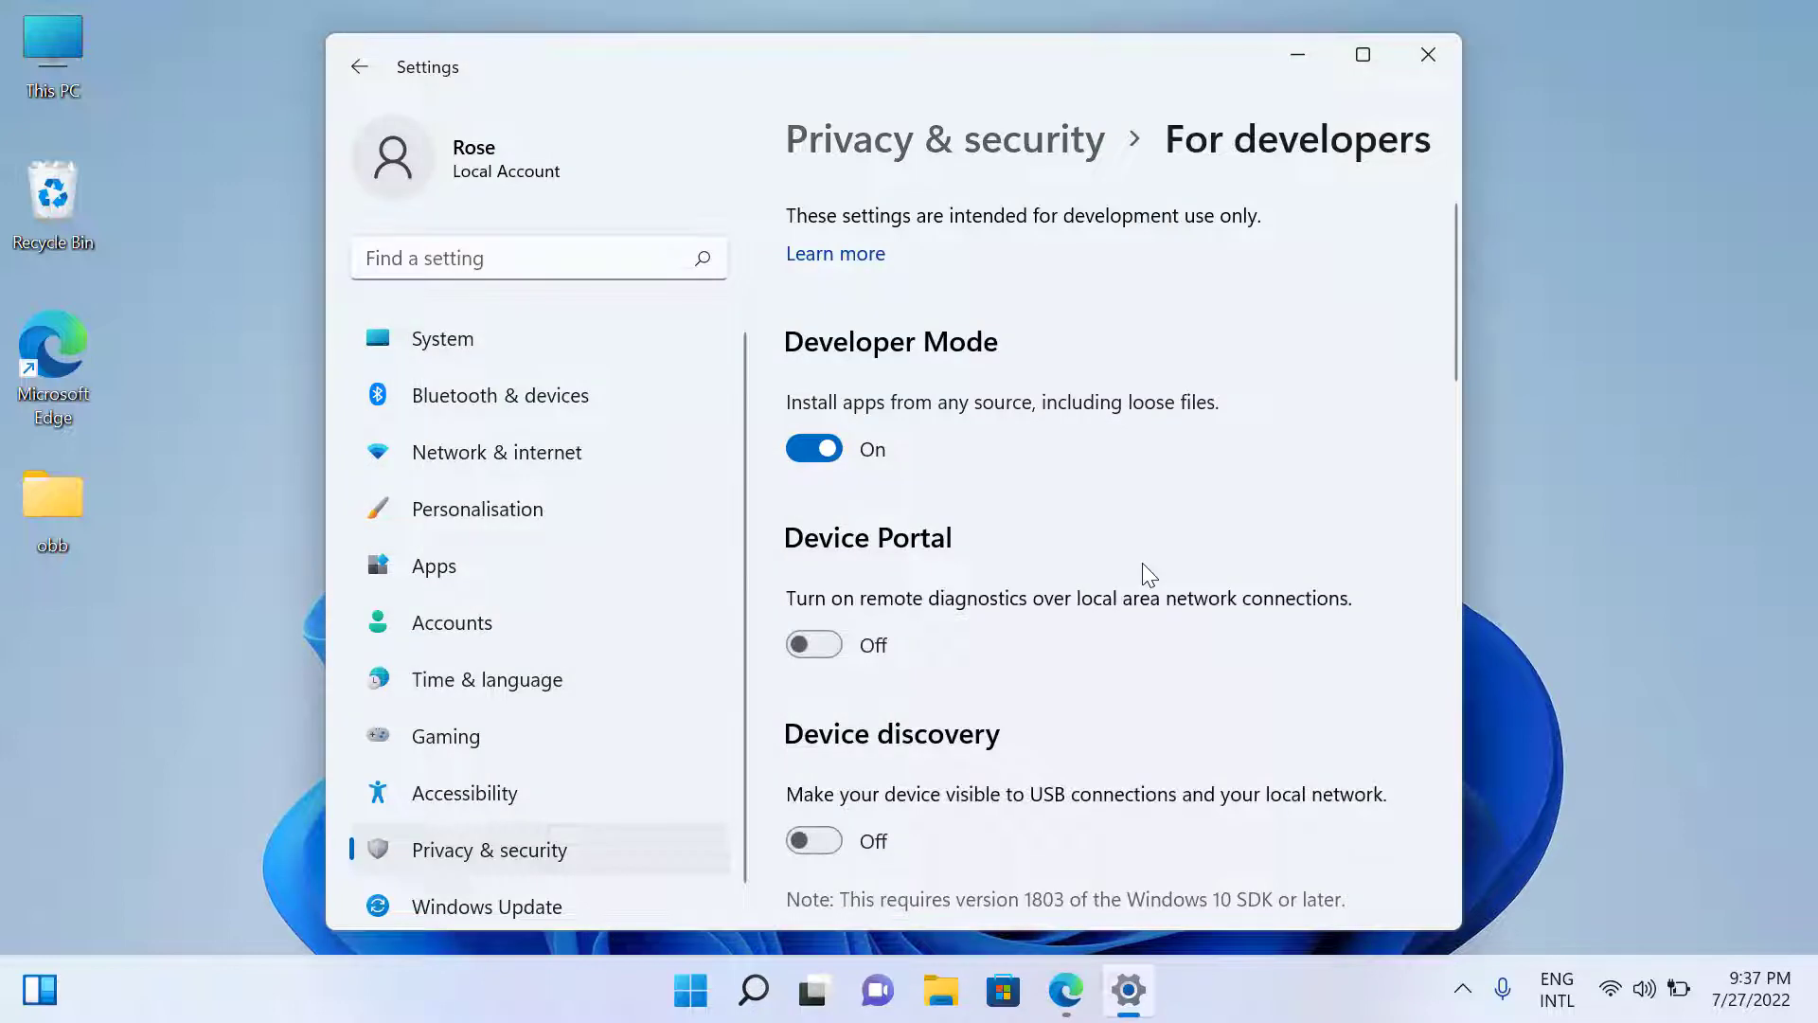
click(1428, 58)
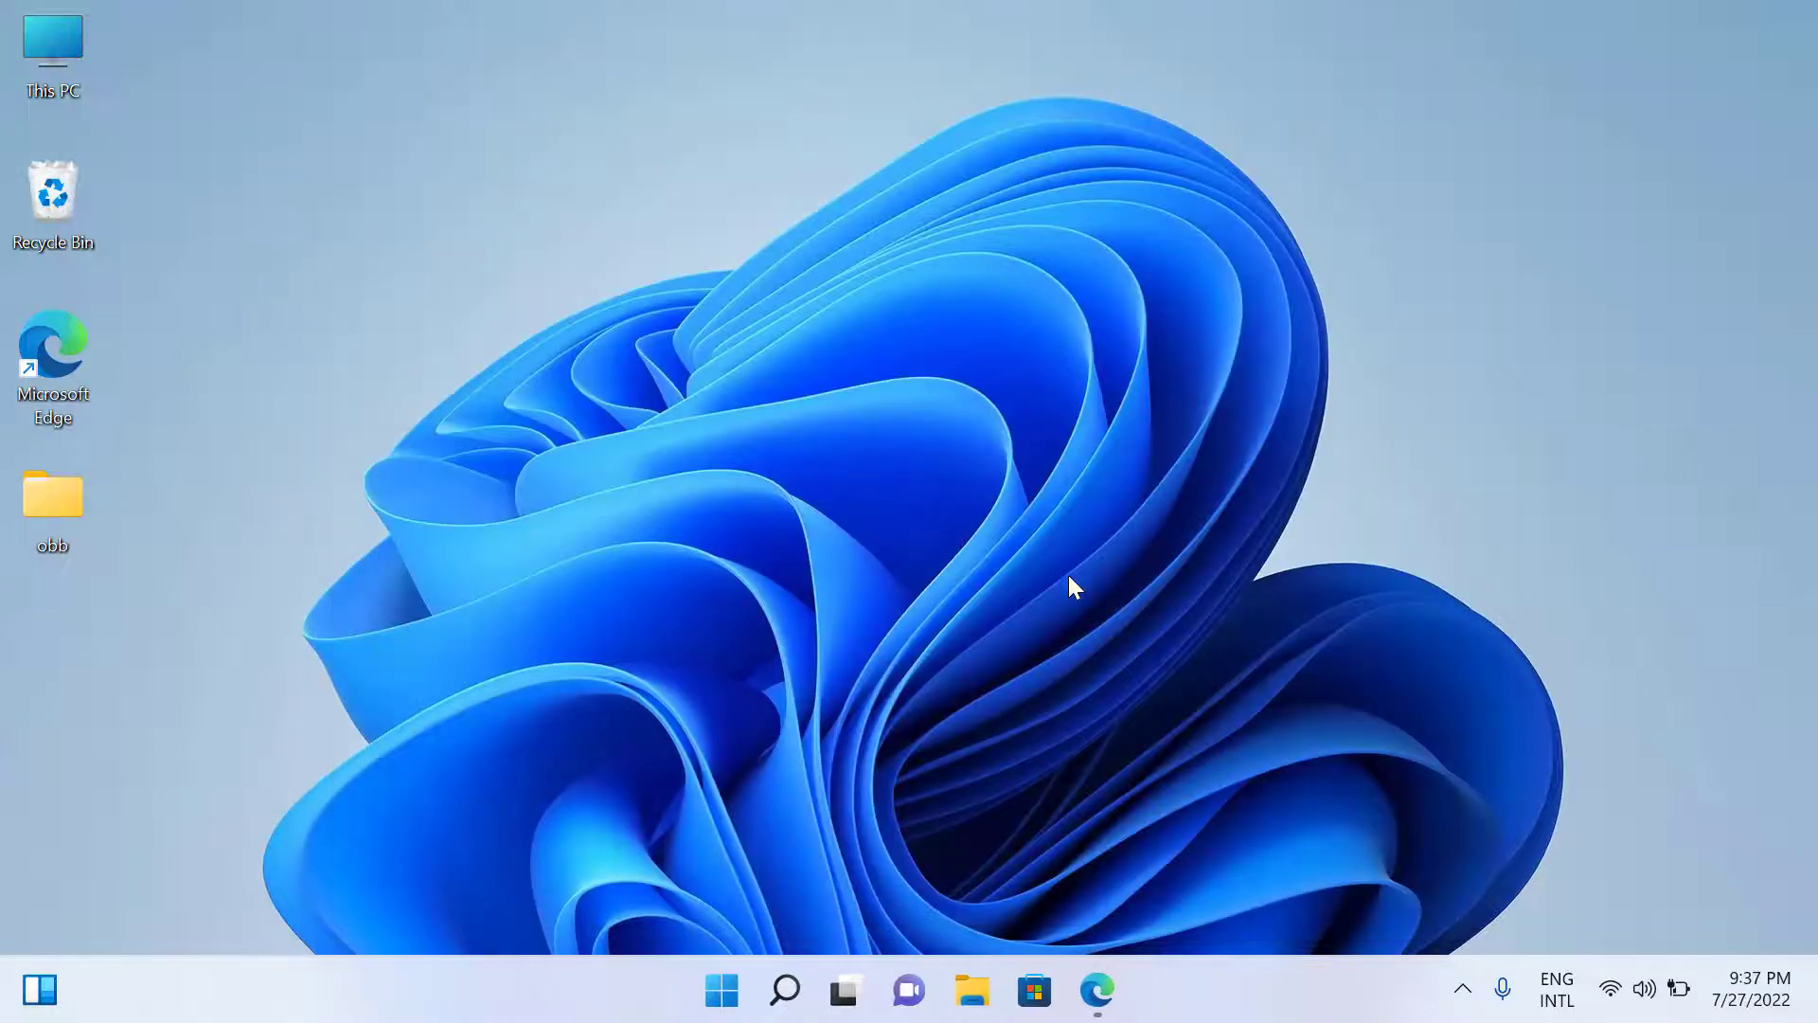
- Extract the WSA-with-magisk-GApps archive in the Compressed folder, keeping only the extracted folder's window open
click(972, 990)
right_click(801, 327)
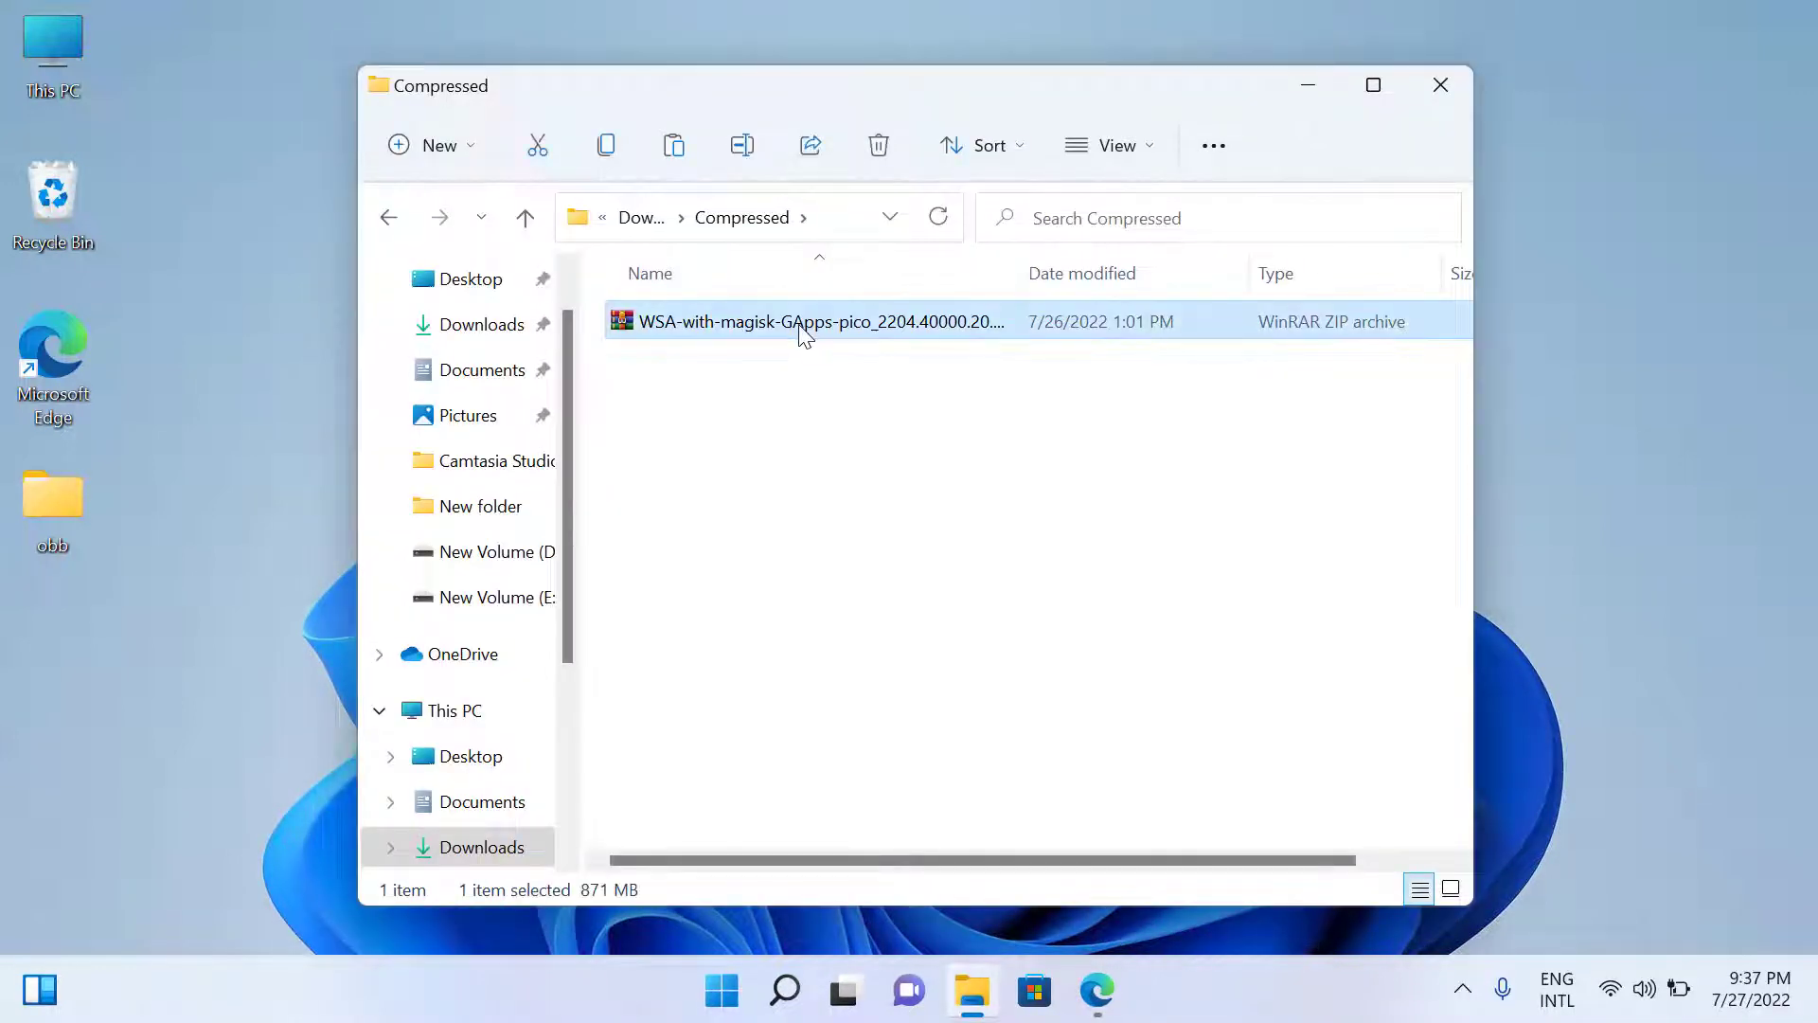
click(887, 511)
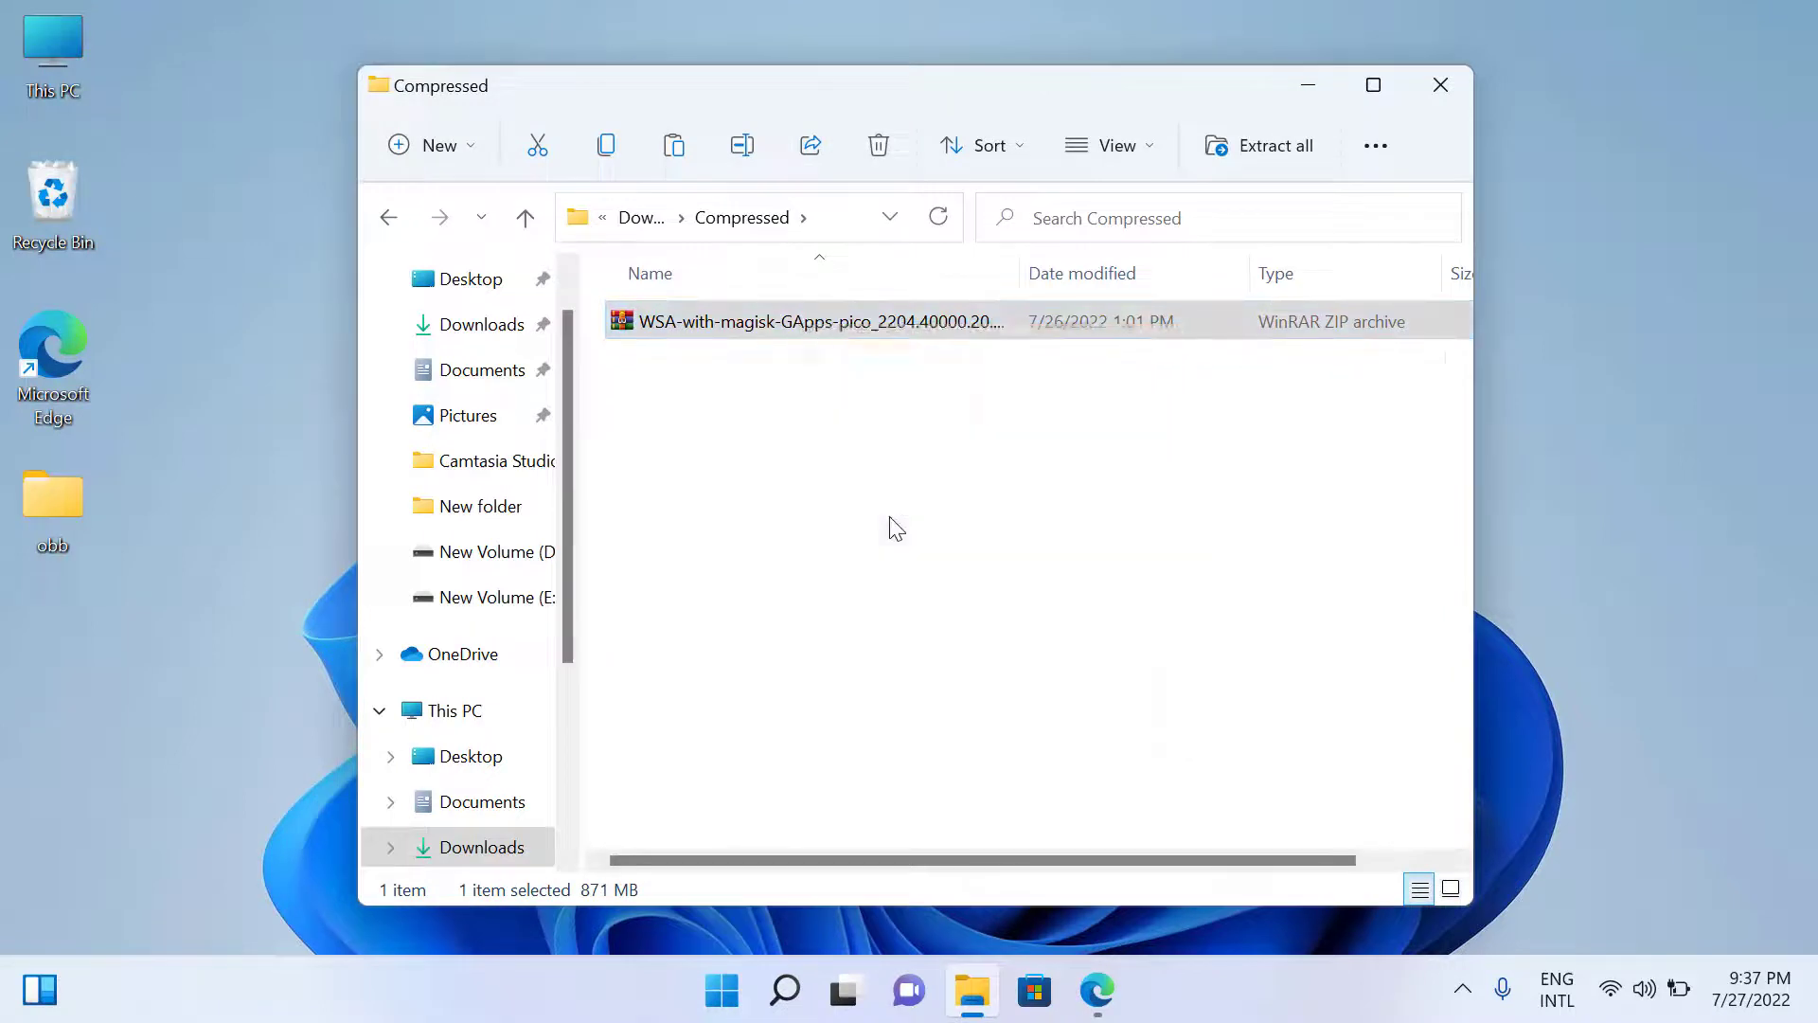
click(1162, 786)
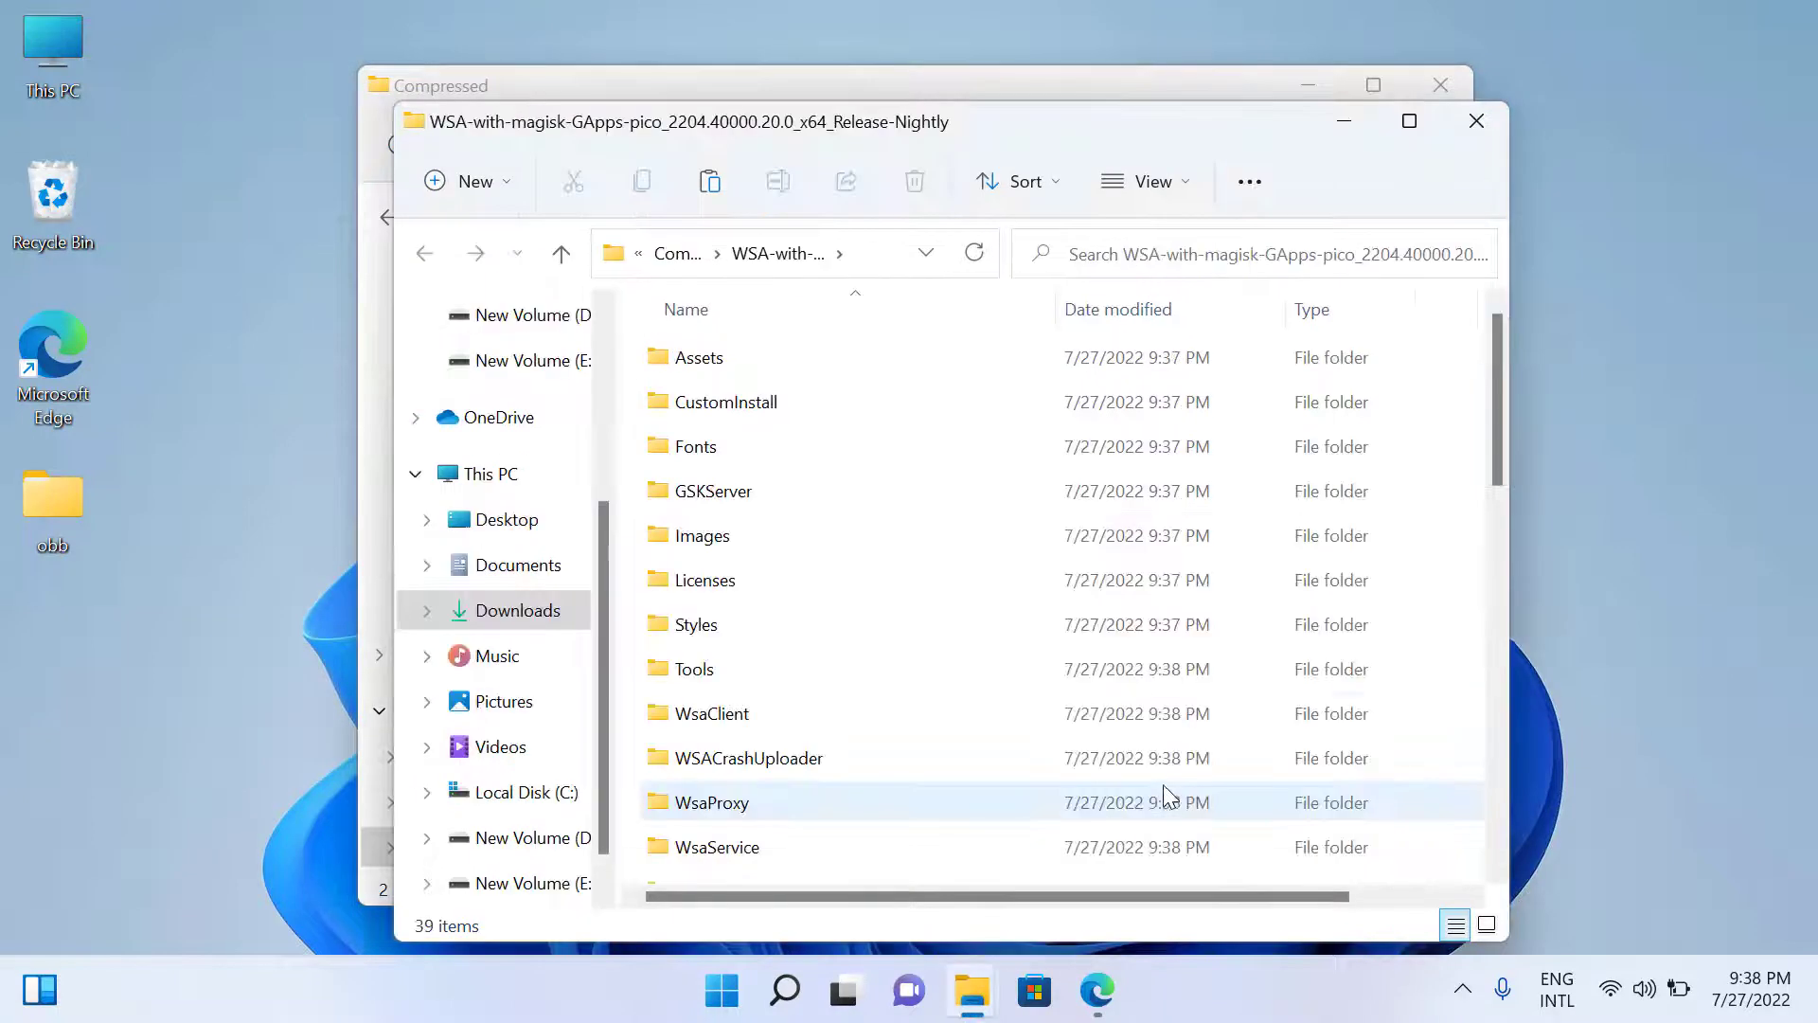
click(1440, 85)
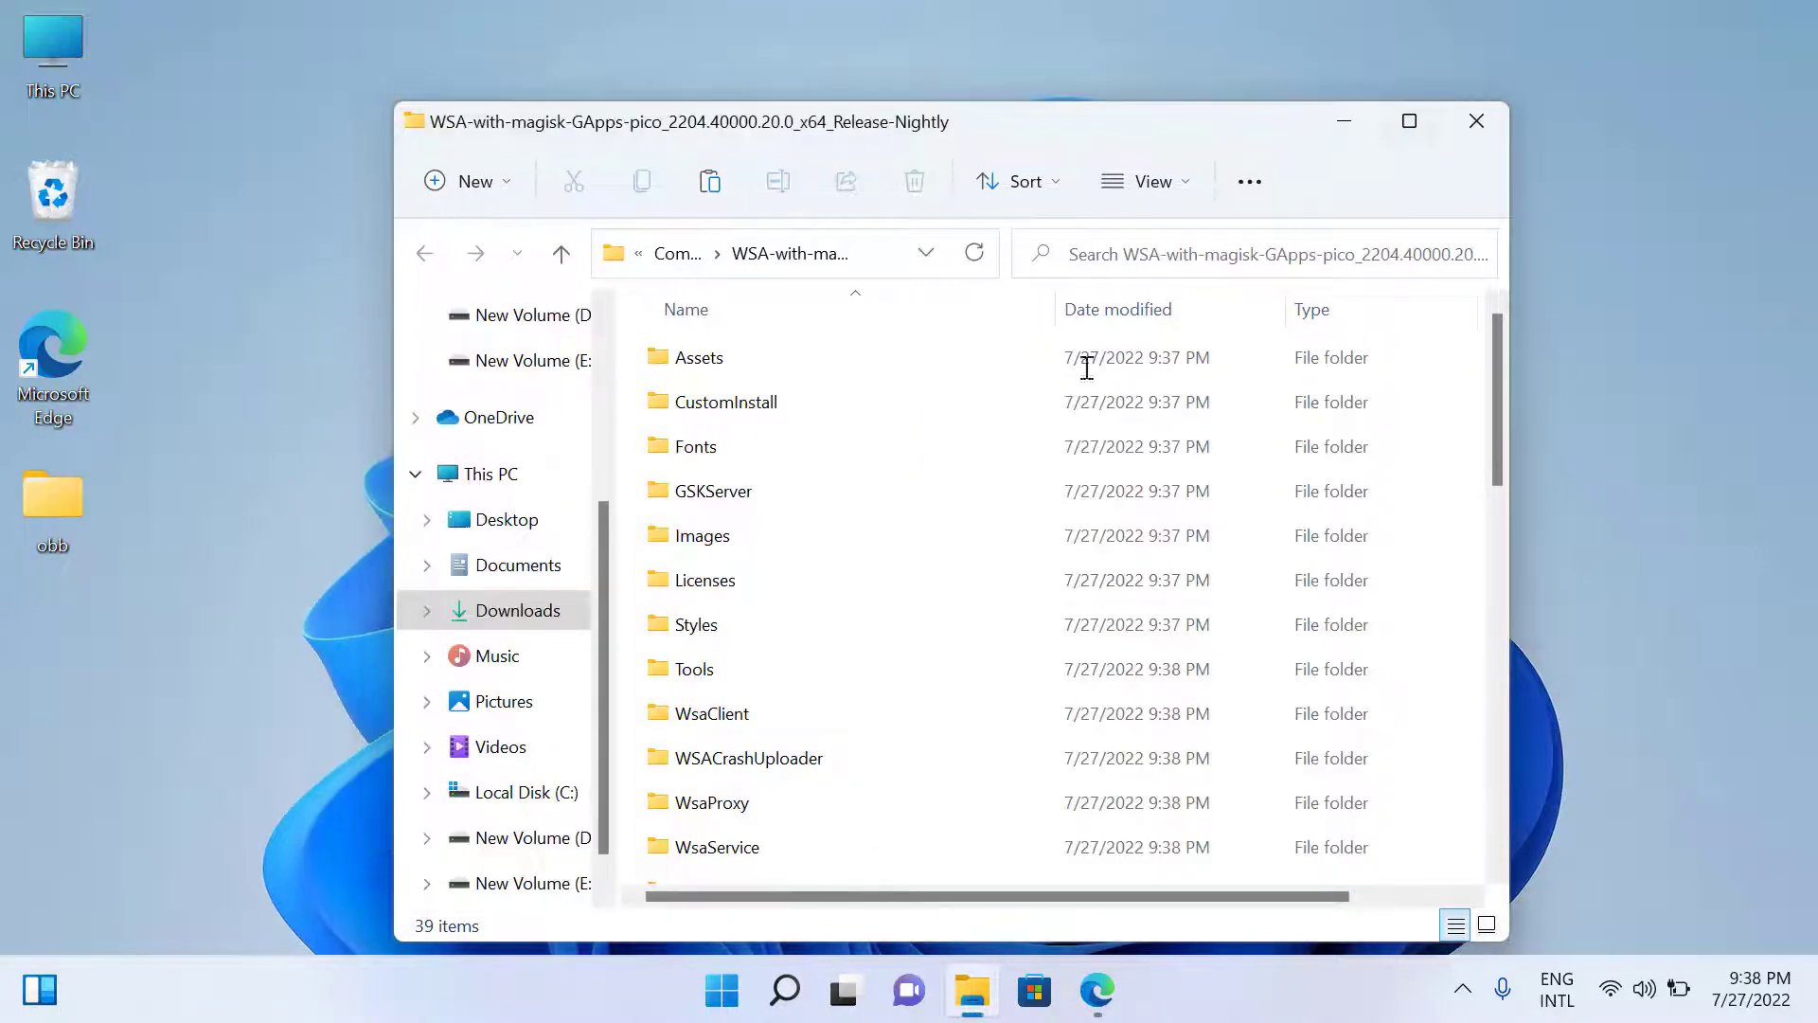
- Run the Install script from the extracted folder with PowerShell, answering y to the execution policy change
scroll(742, 625, down, 1)
scroll(742, 624, down, 3)
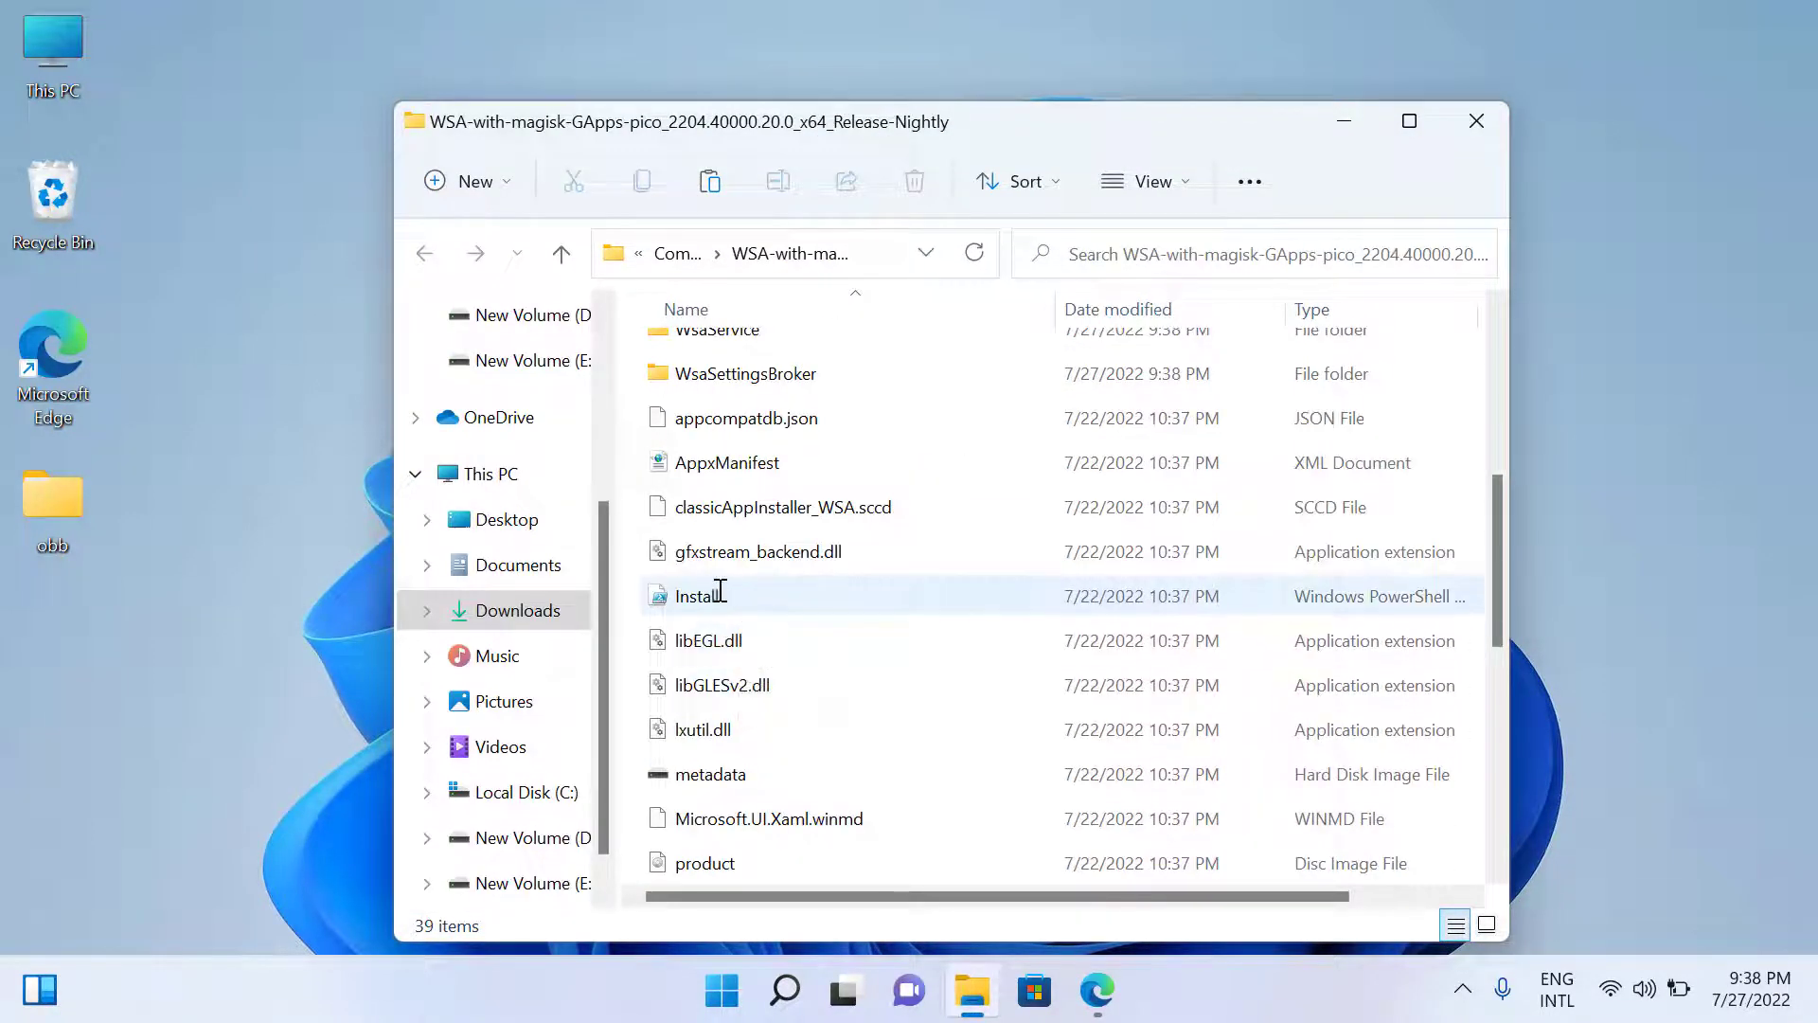
click(713, 592)
right_click(712, 592)
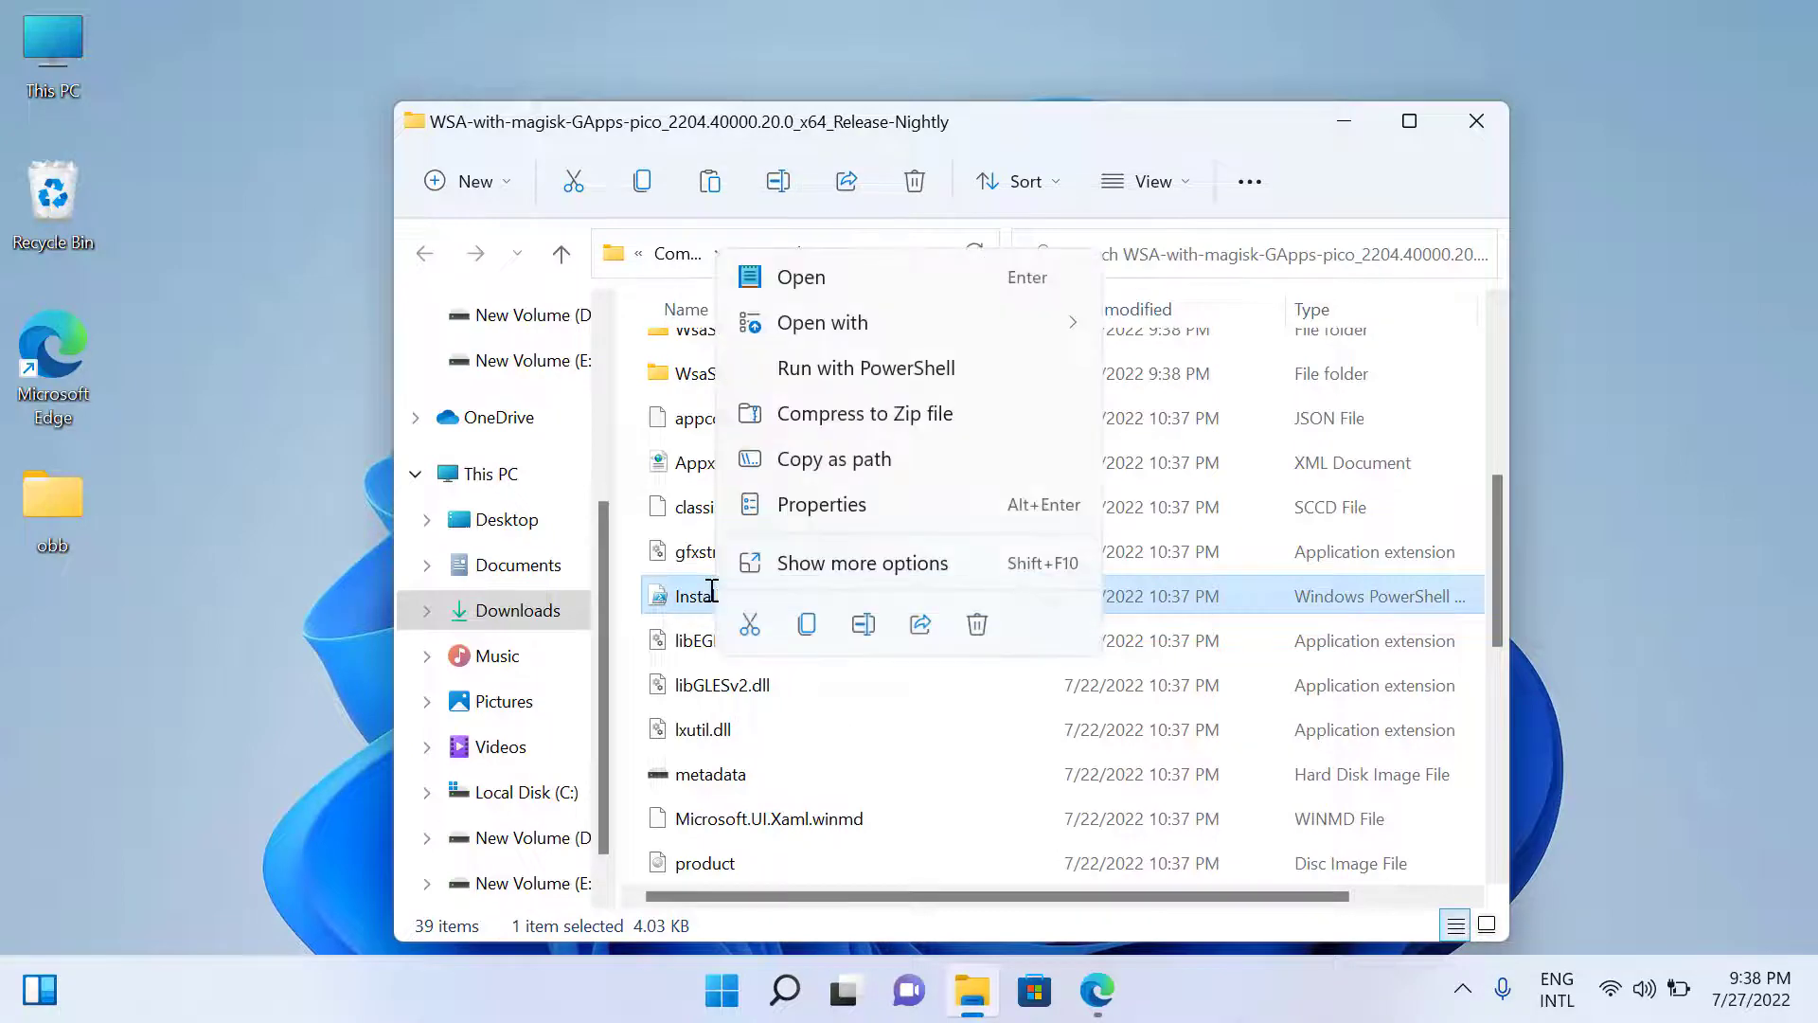
click(881, 369)
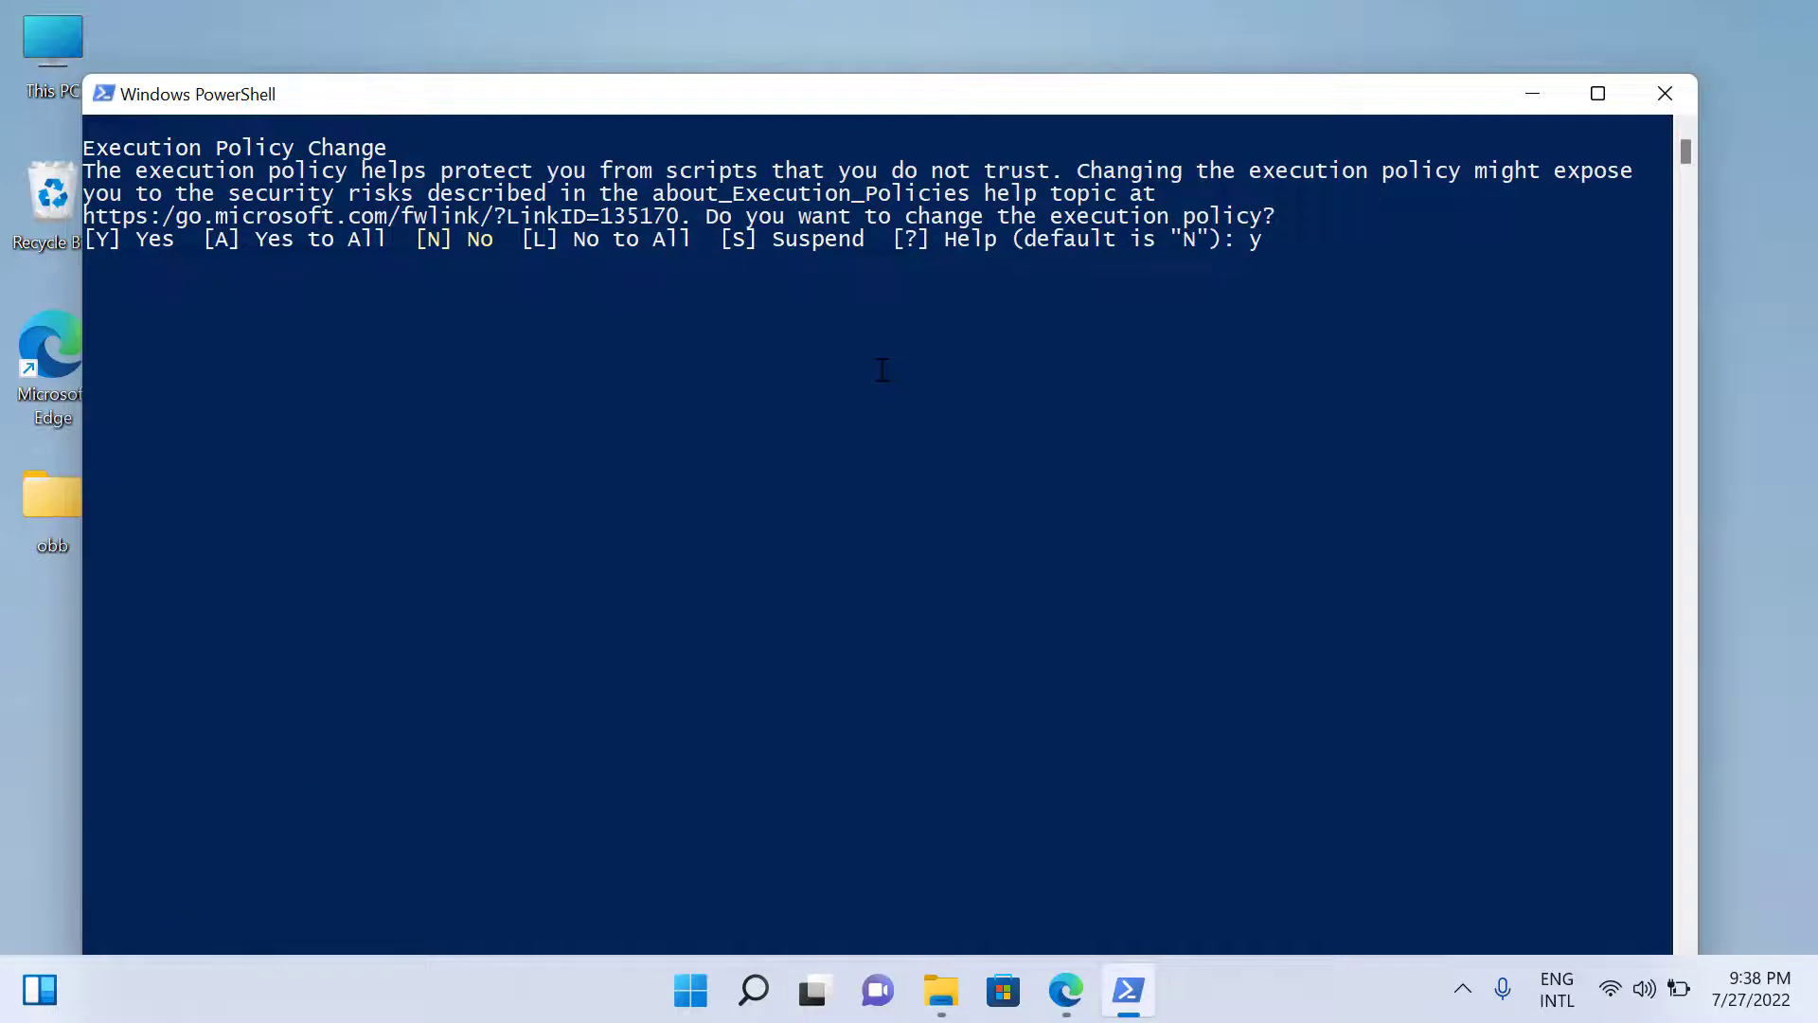
key(Return)
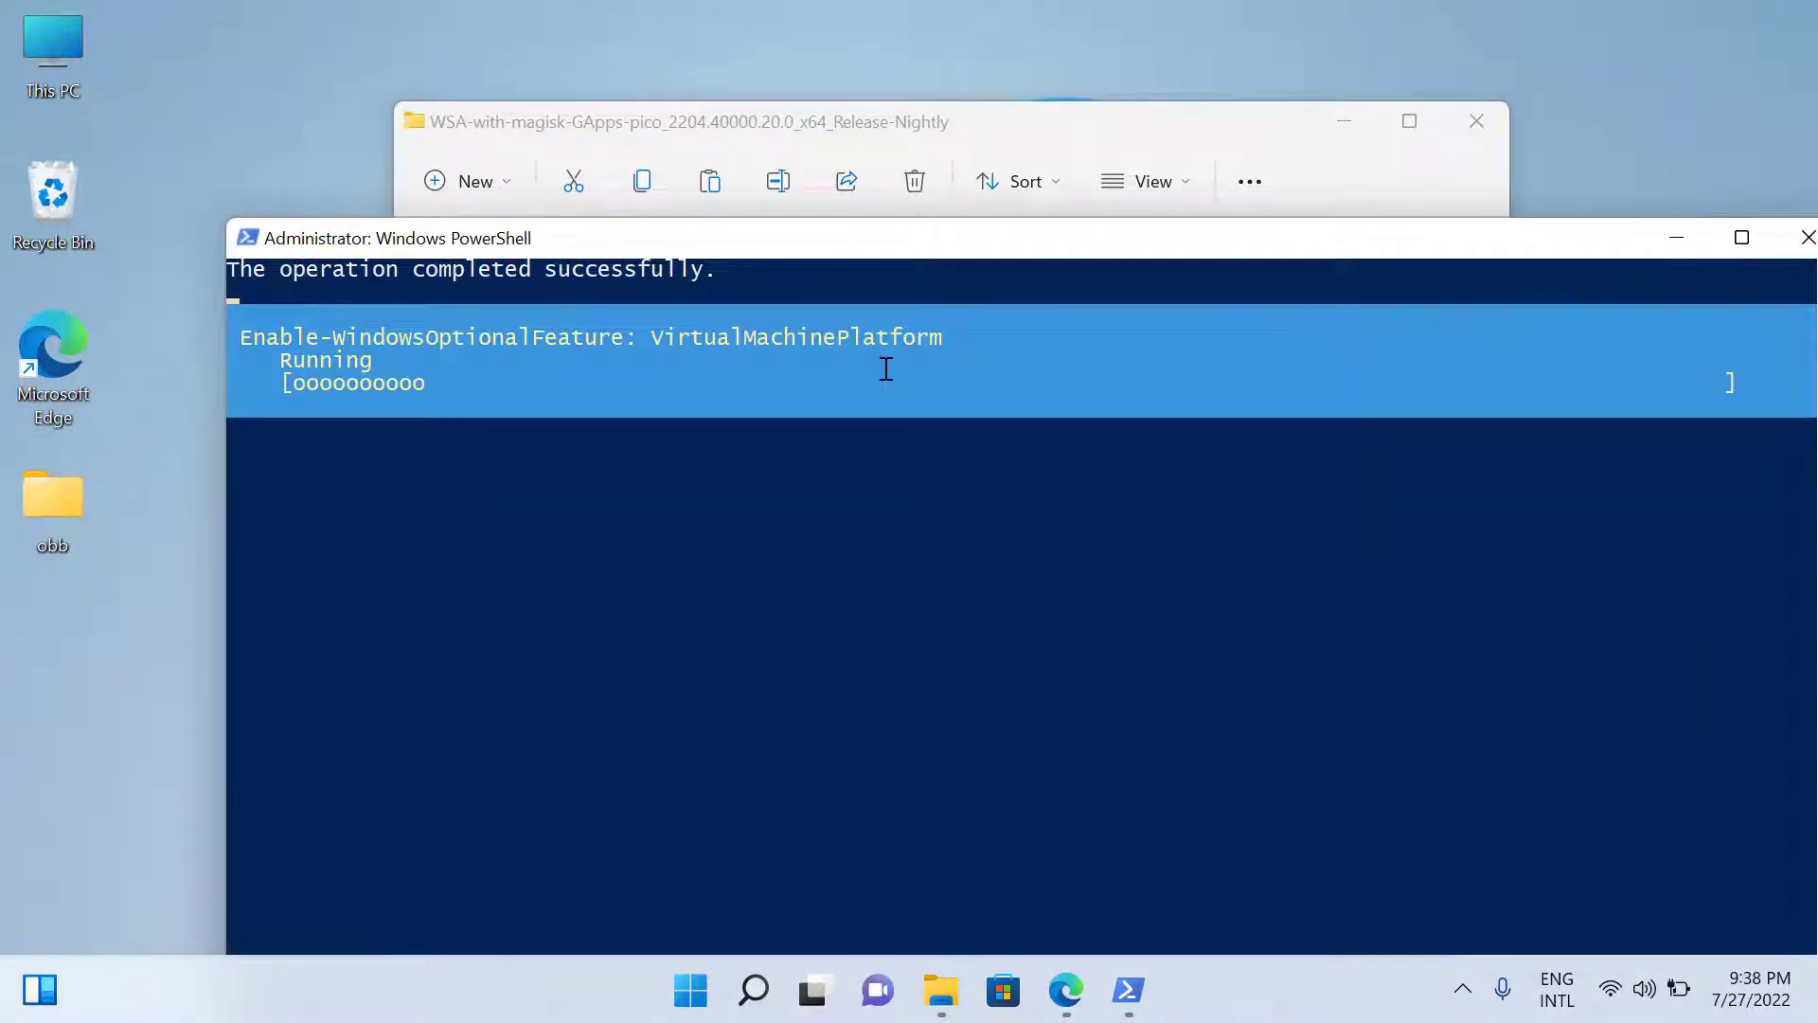
drag(871, 242, 792, 99)
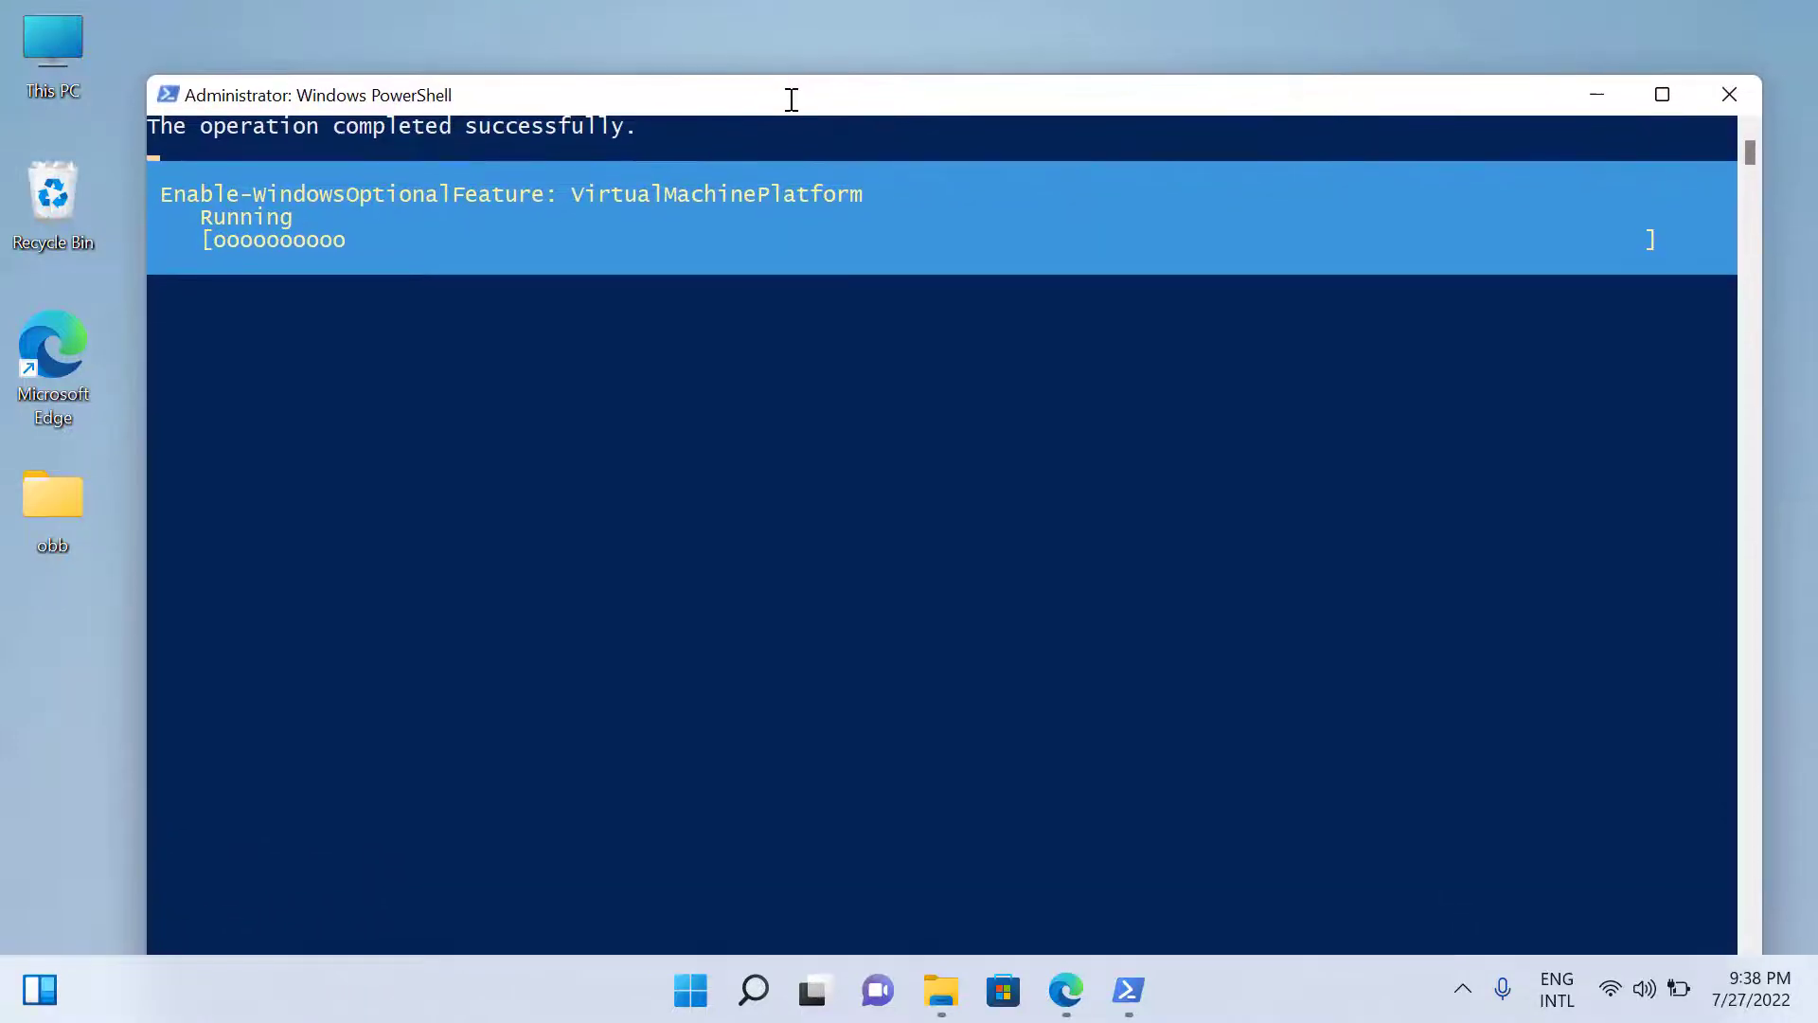
click(882, 404)
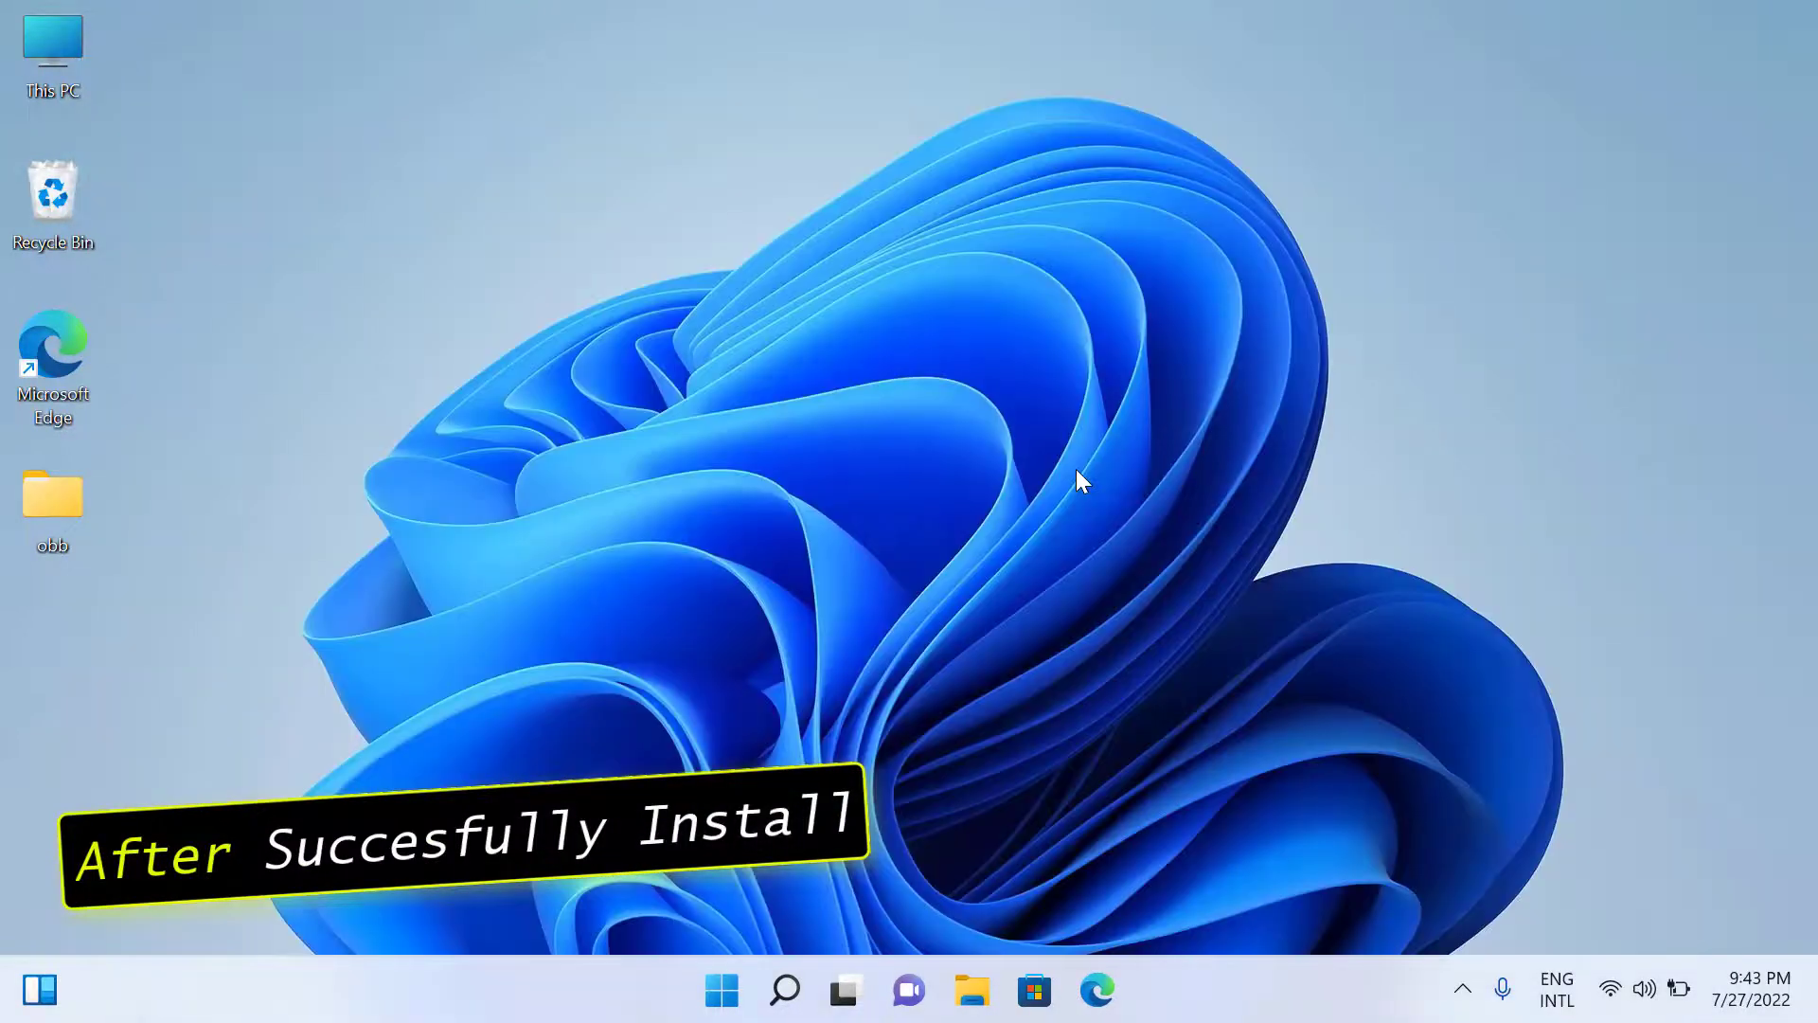
- Open the Windows Subsystem for Android settings and maximize their window
click(722, 989)
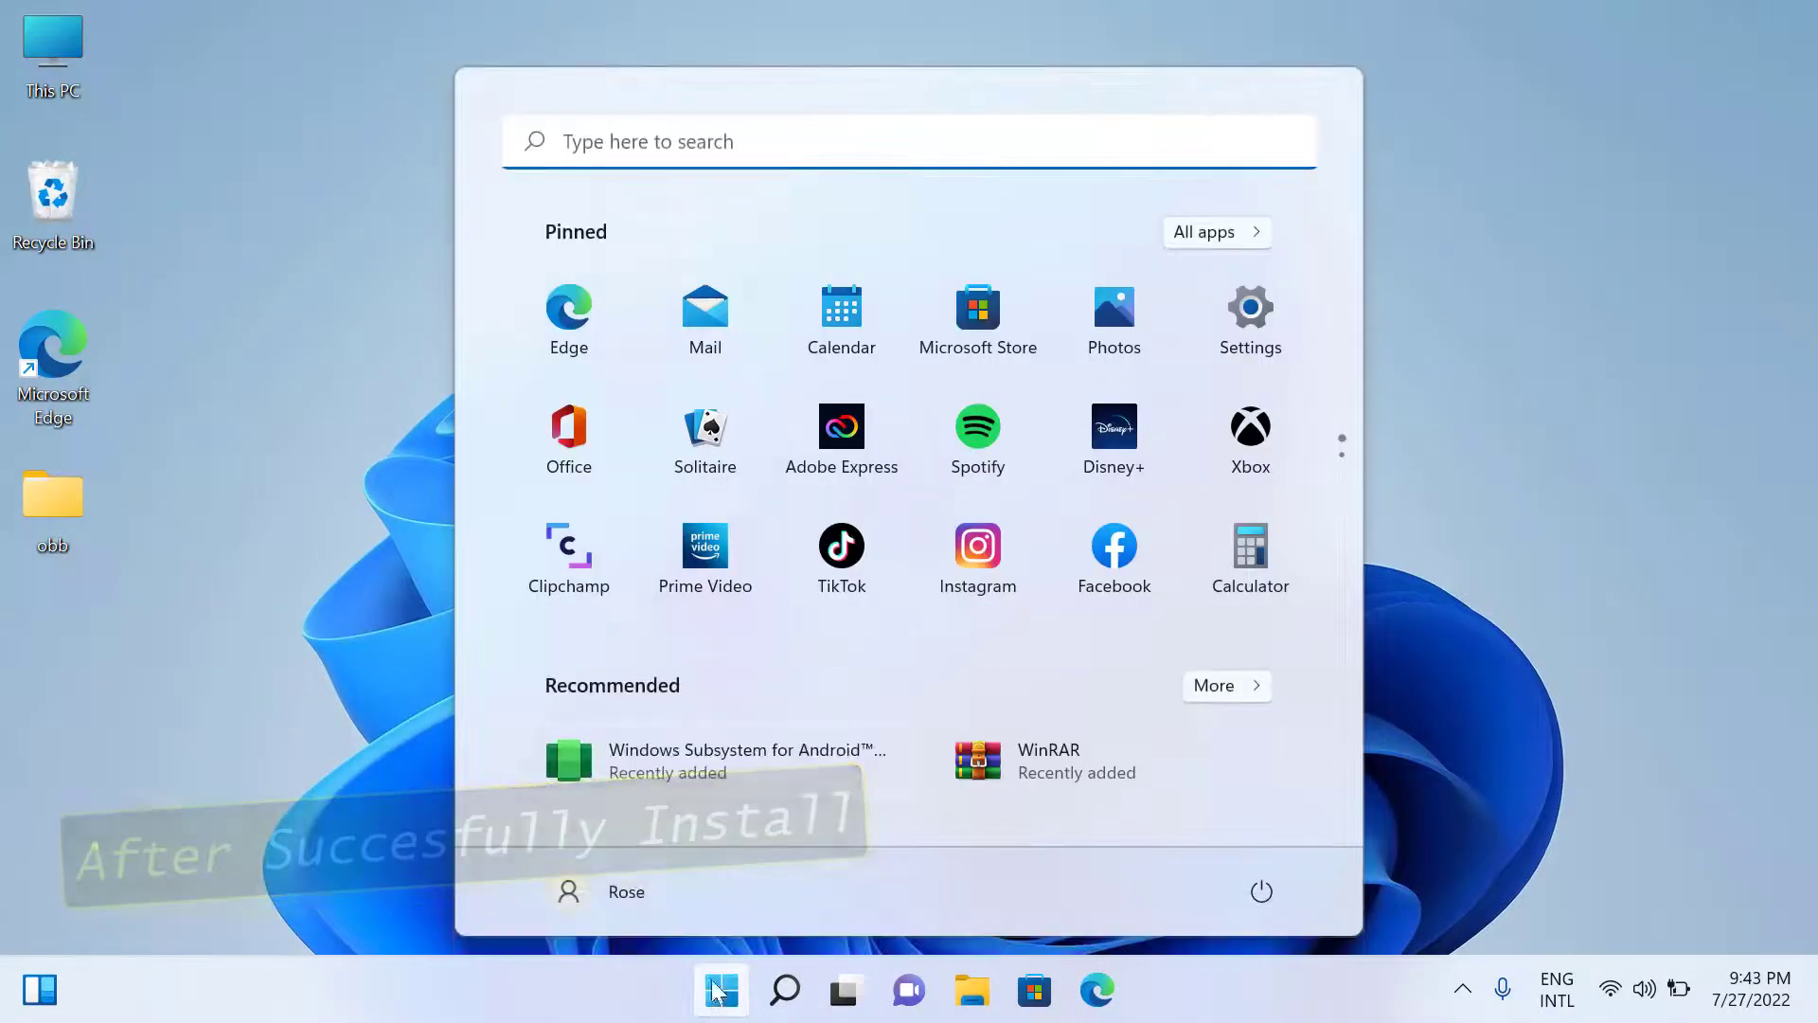
click(717, 766)
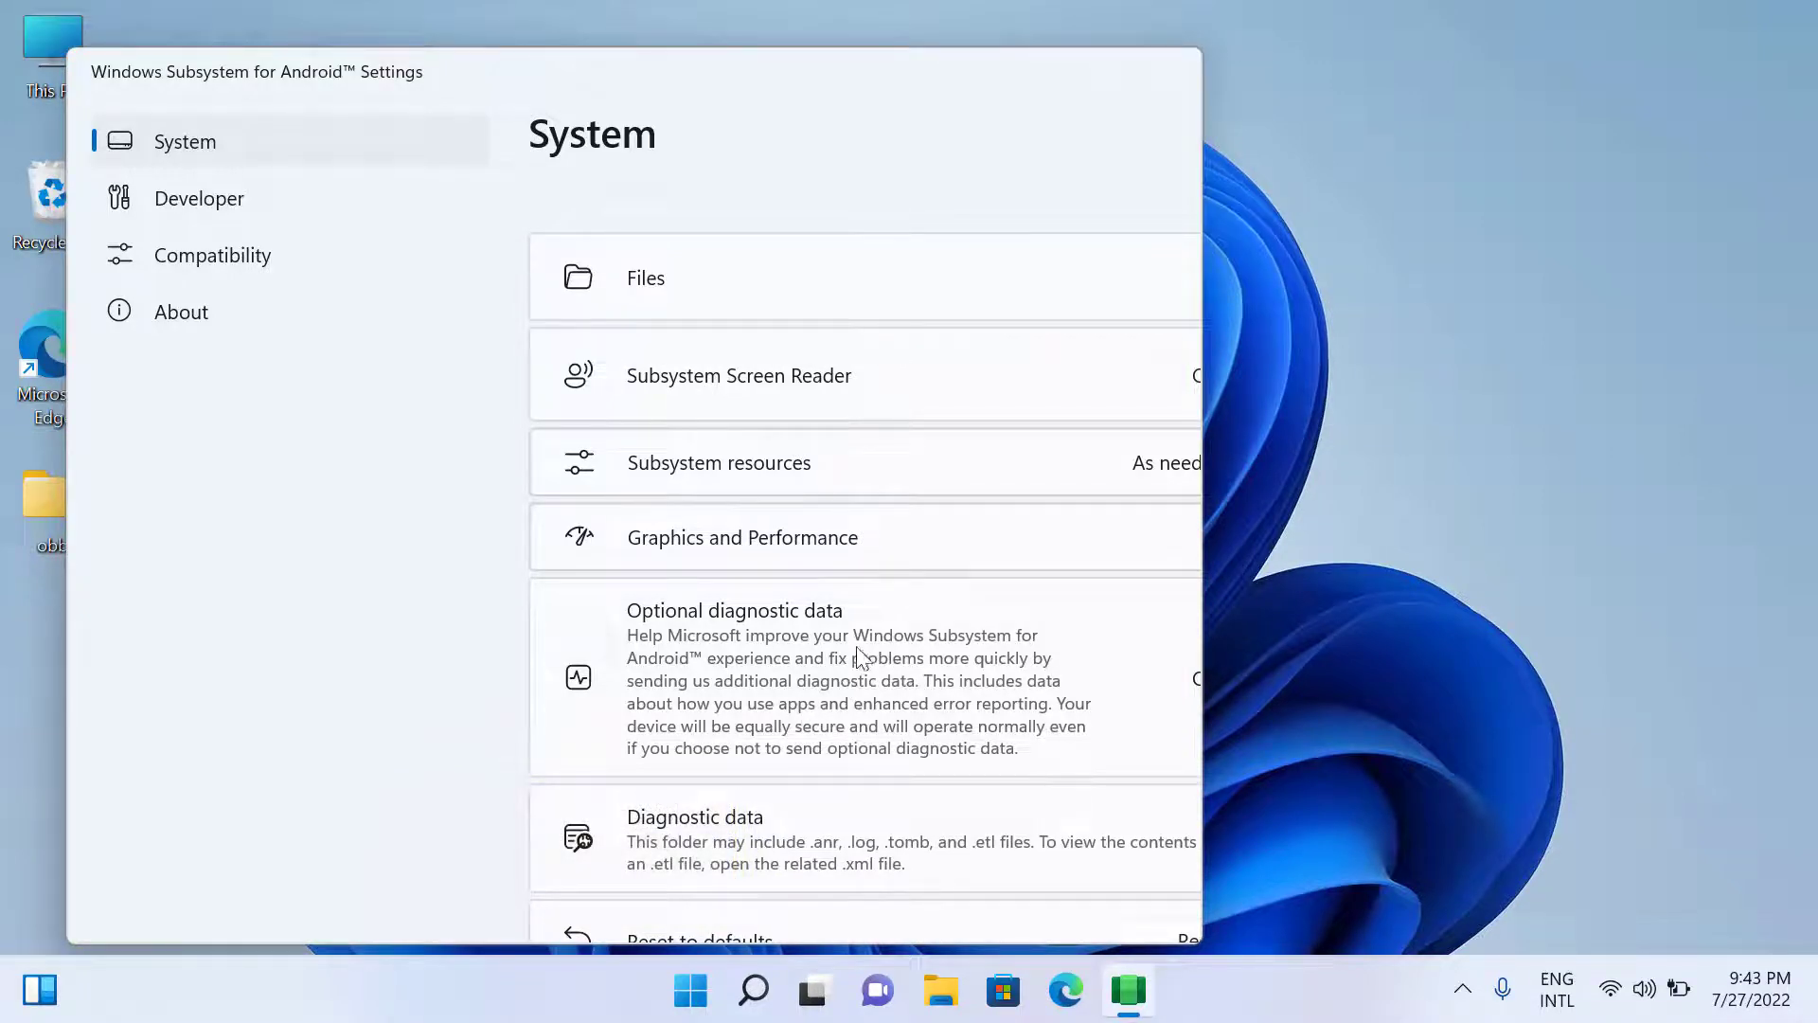
drag(1189, 52, 1314, 45)
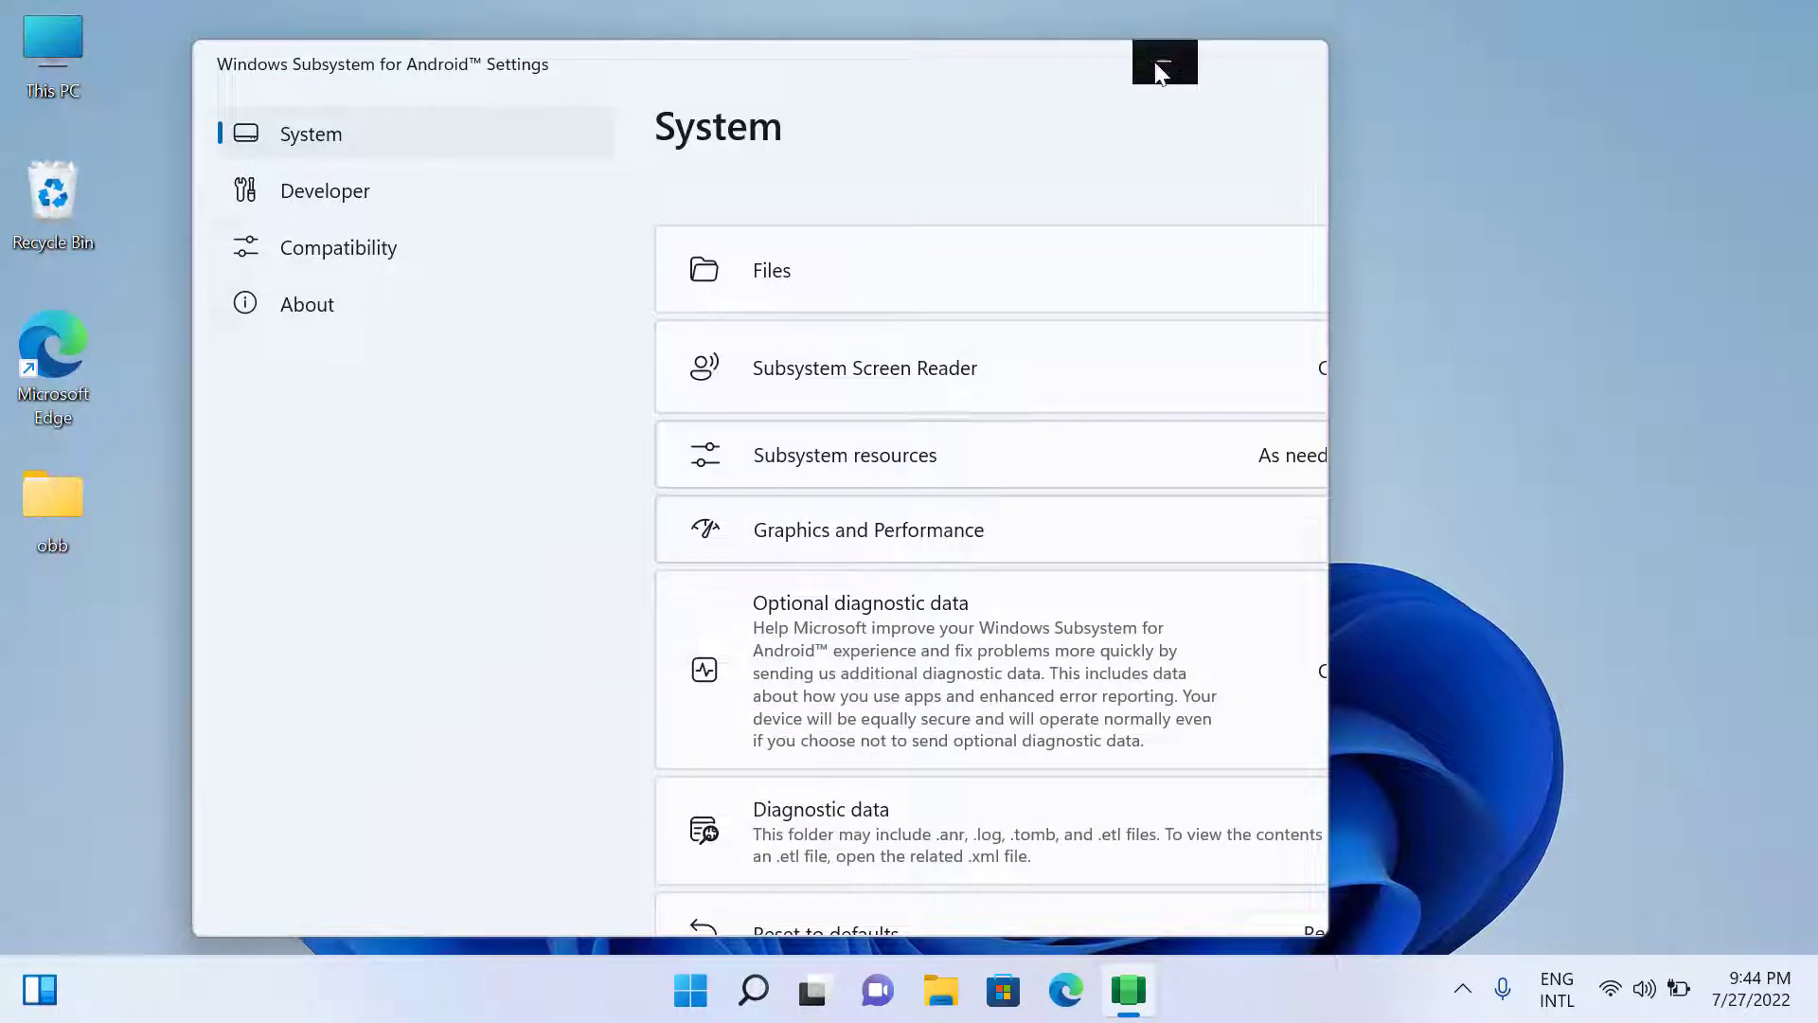
click(1237, 64)
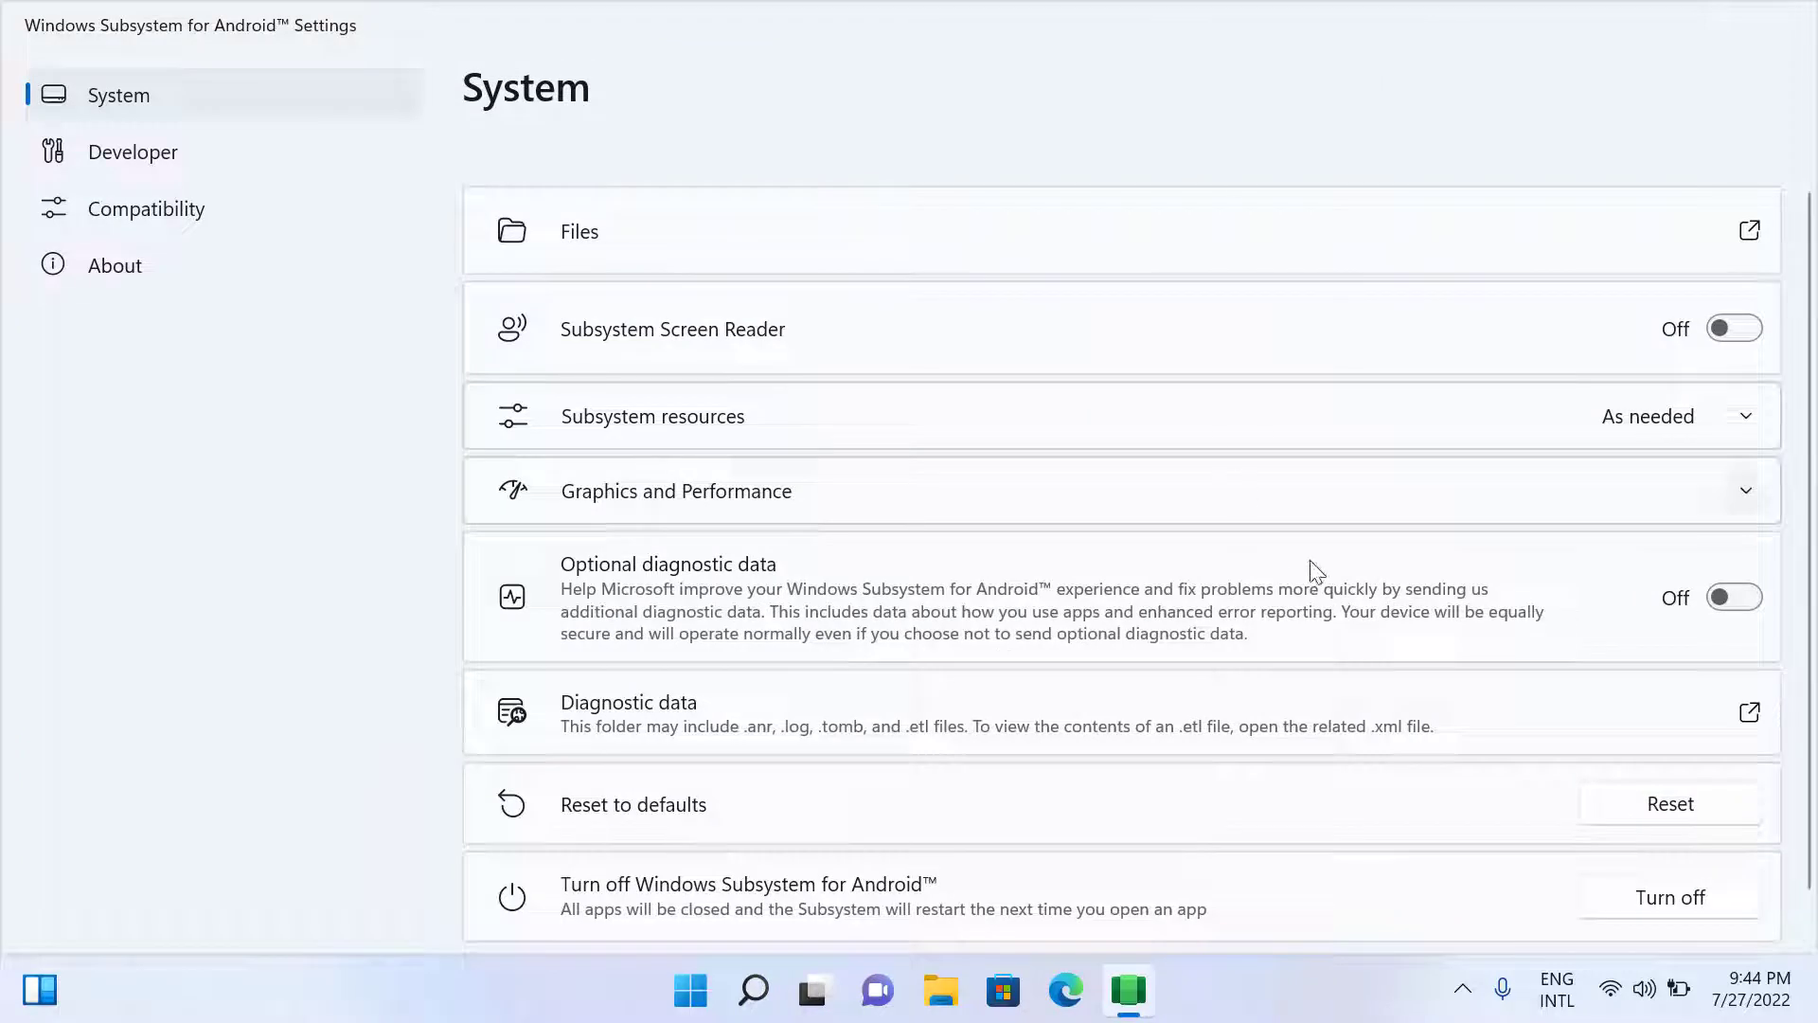
- Turn on the Android subsystem's Developer mode, allow its access through Windows Defender Firewall on public networks, and close the settings
click(167, 155)
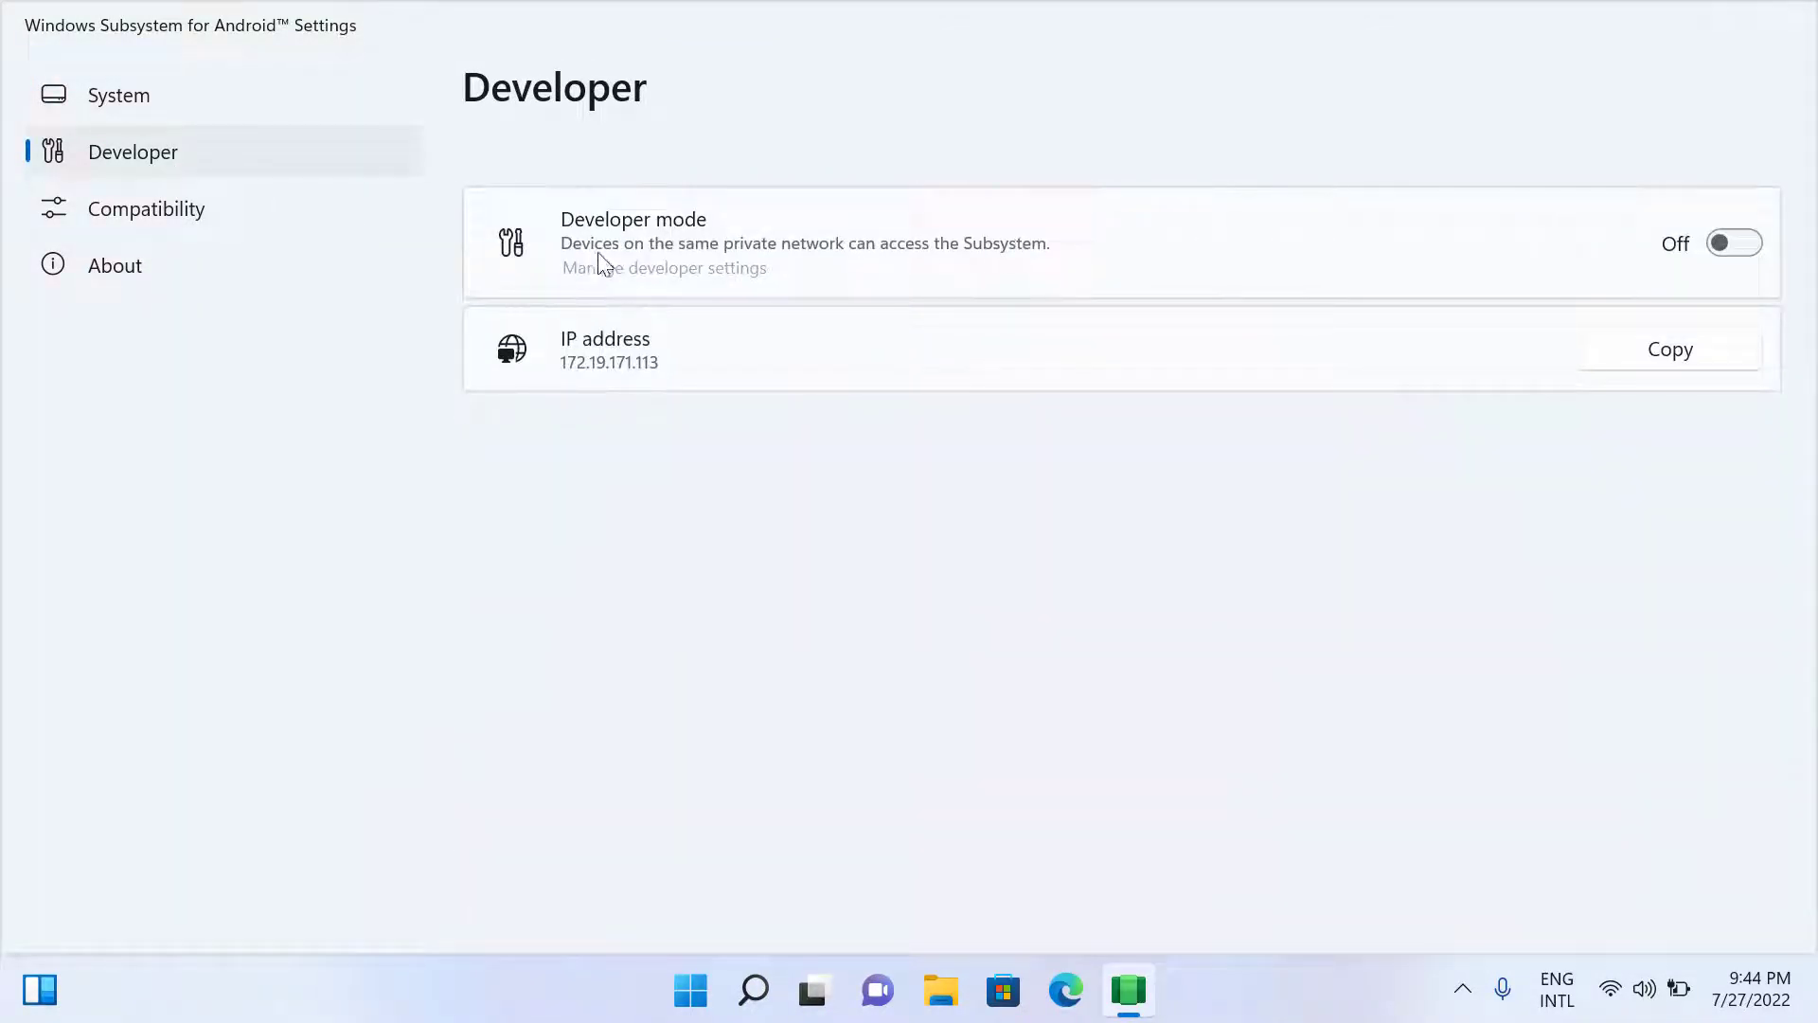
click(1743, 243)
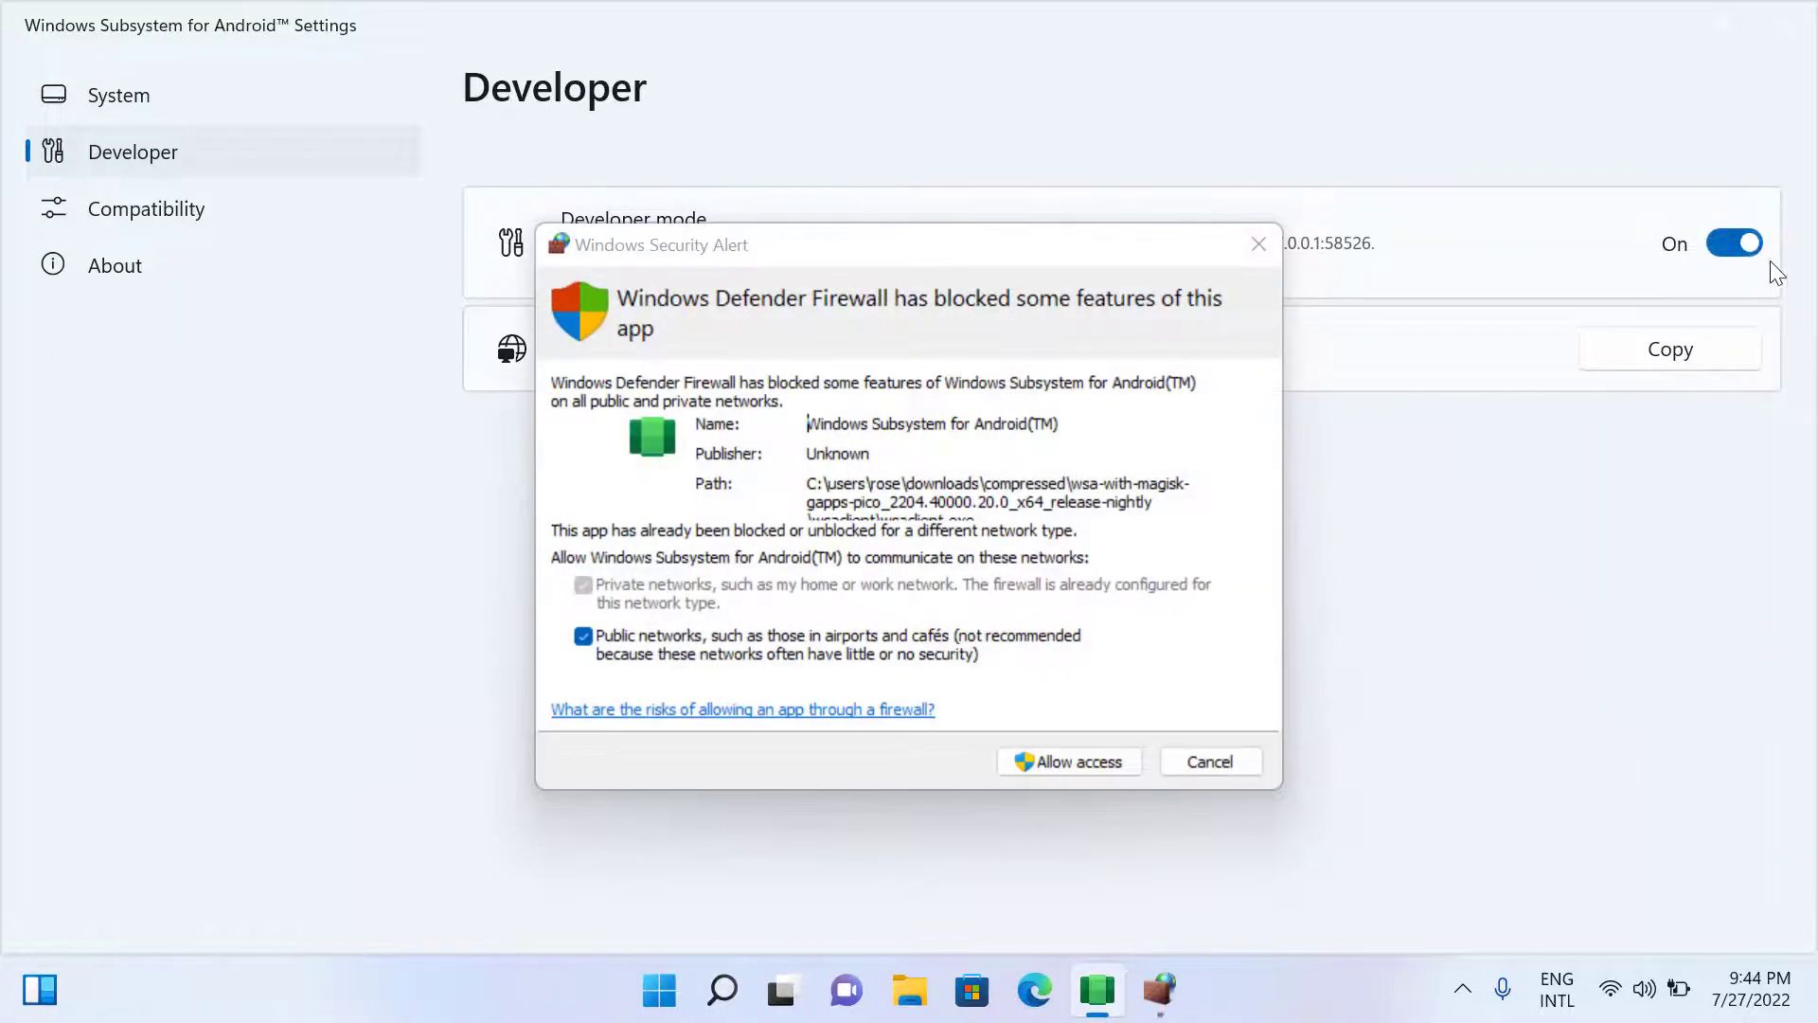
click(1076, 764)
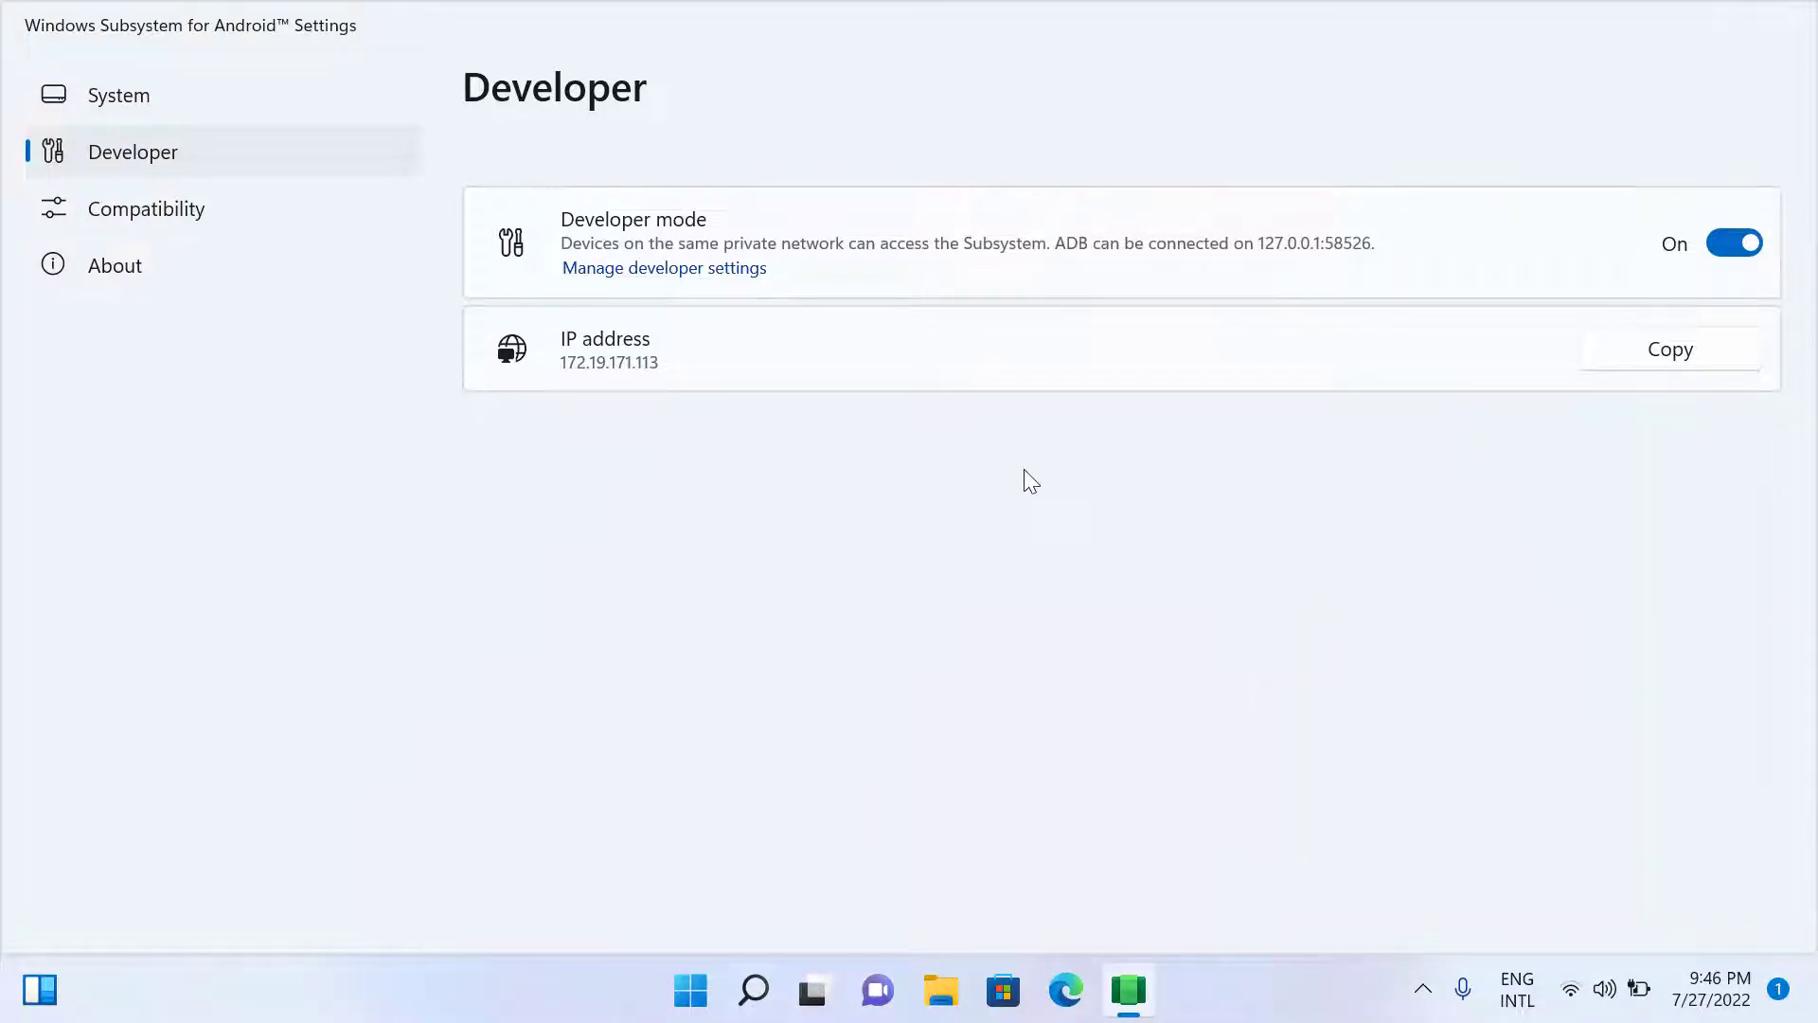
click(1785, 24)
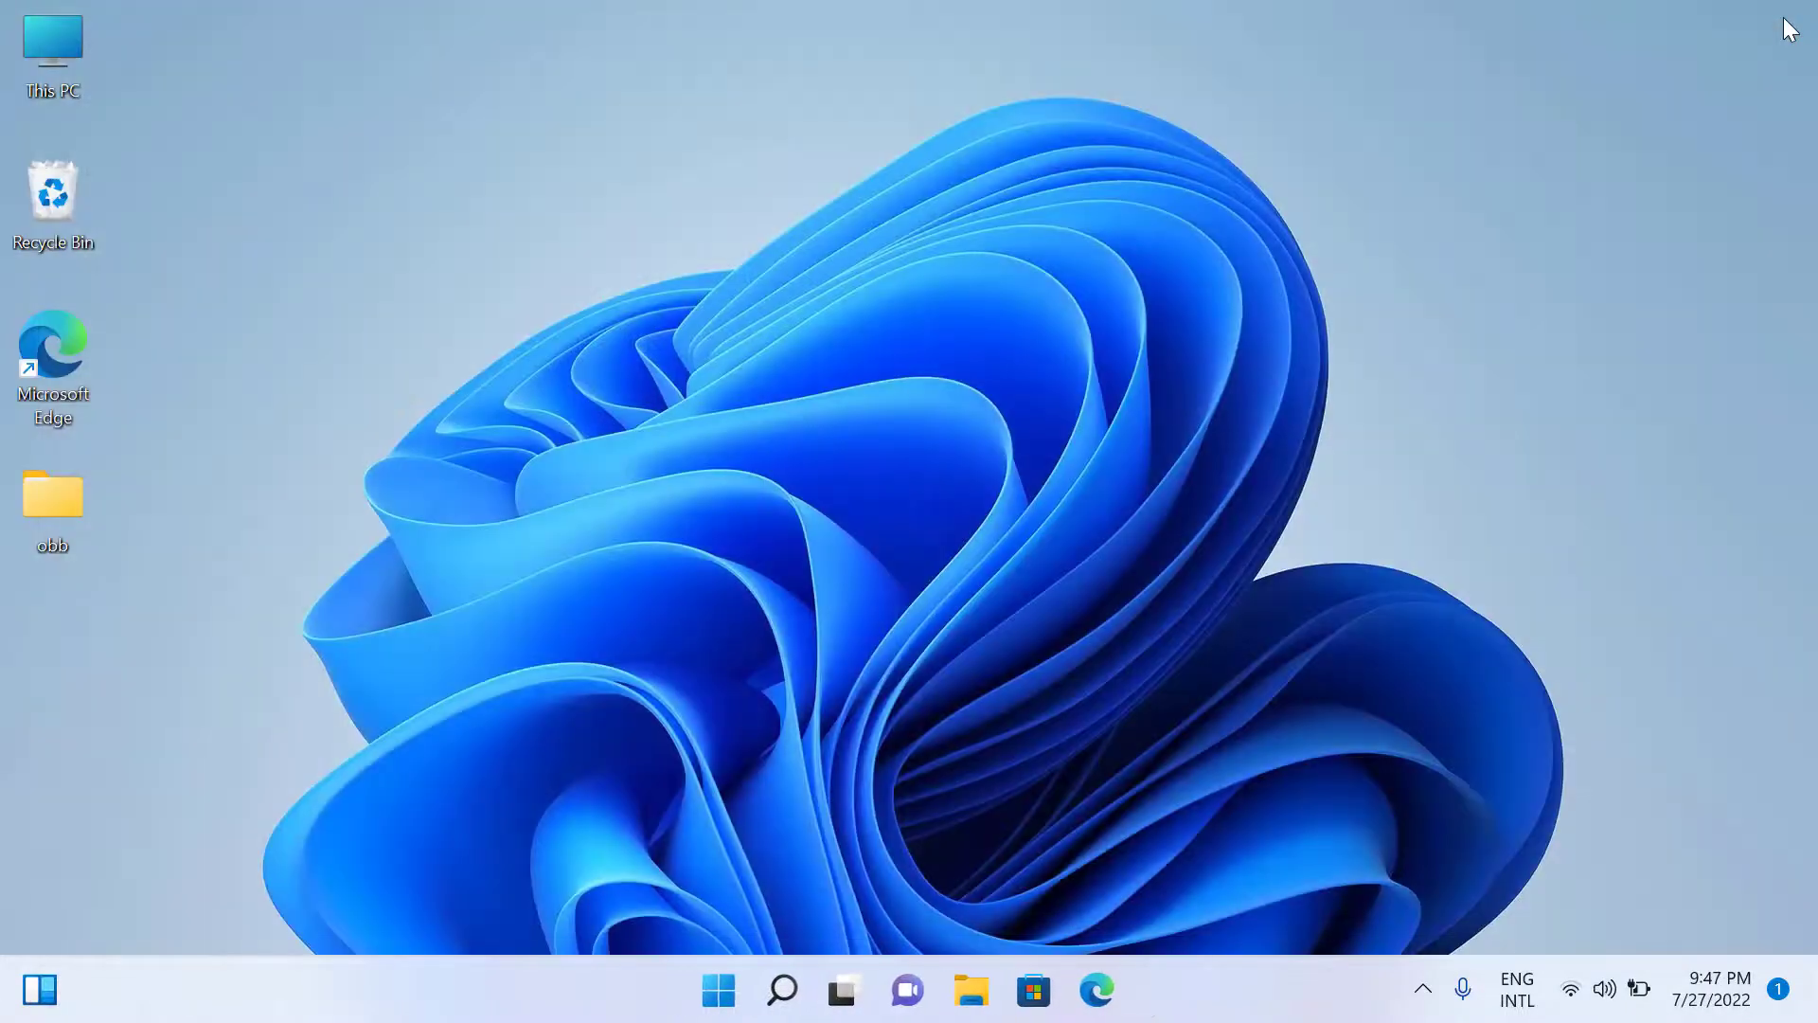
- Open the Play Store, sign in with a Google account, and dismiss the account tip on its home page
click(720, 1012)
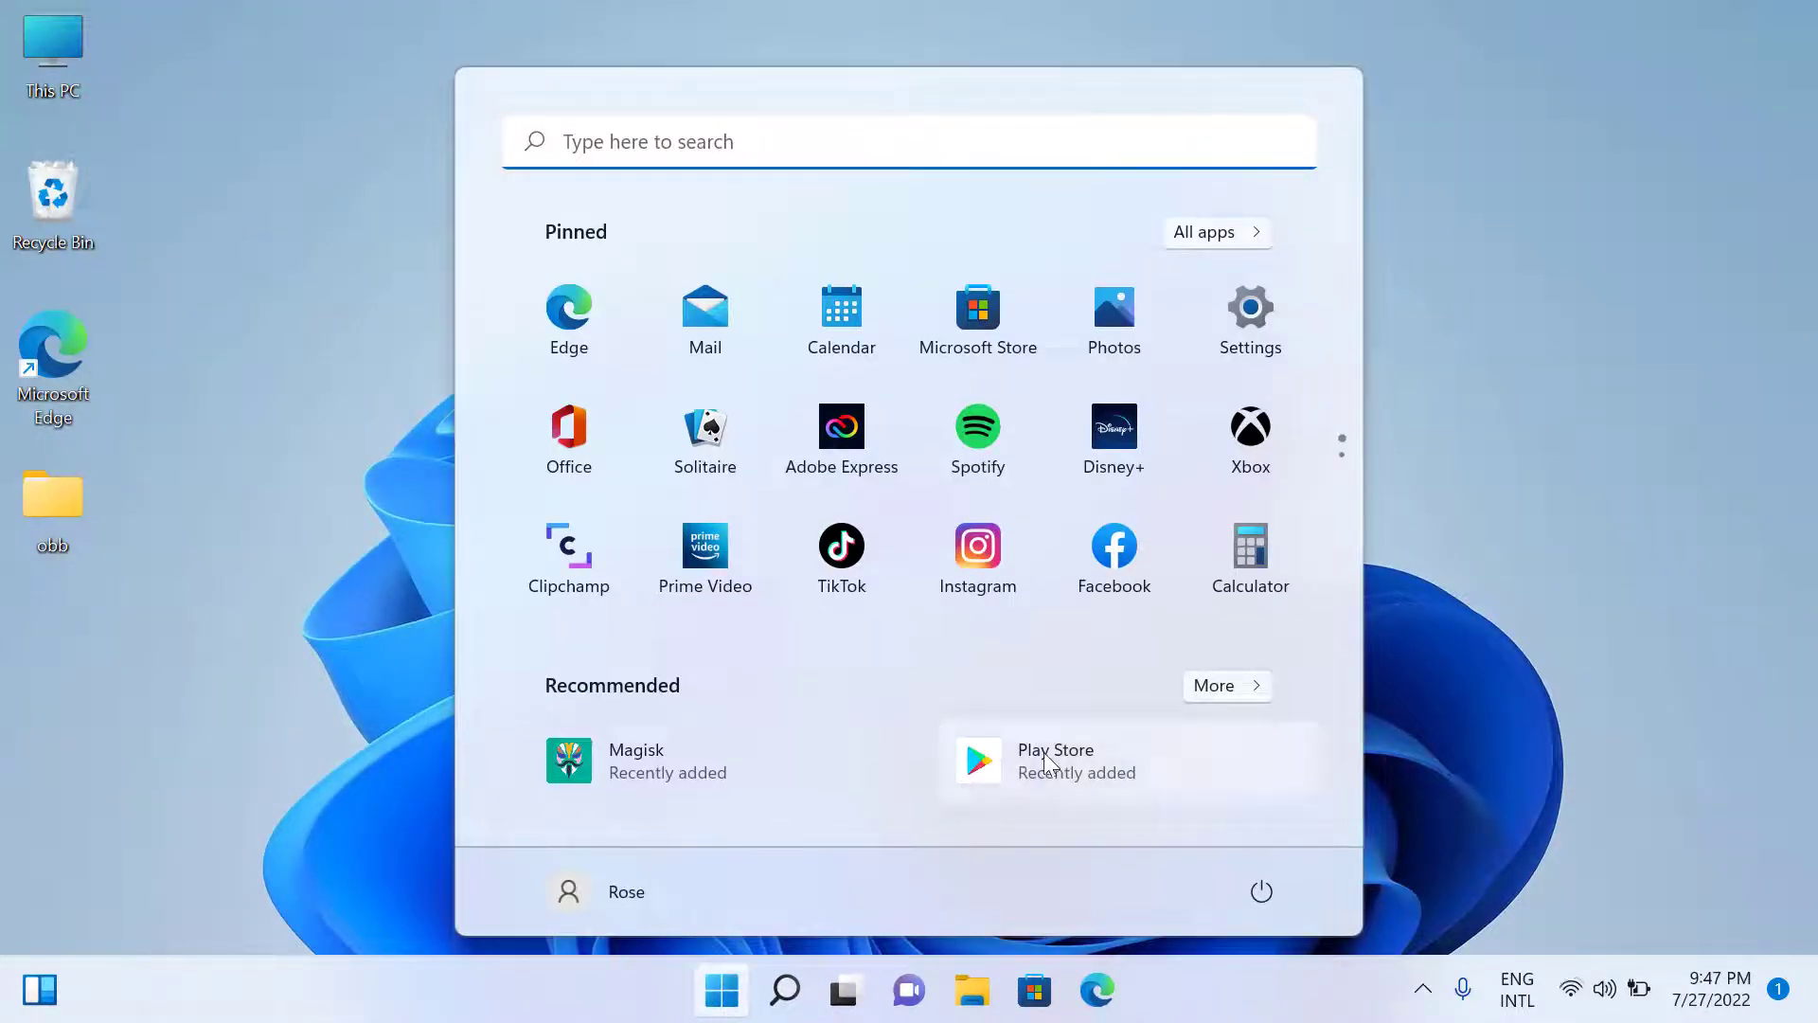
click(1045, 769)
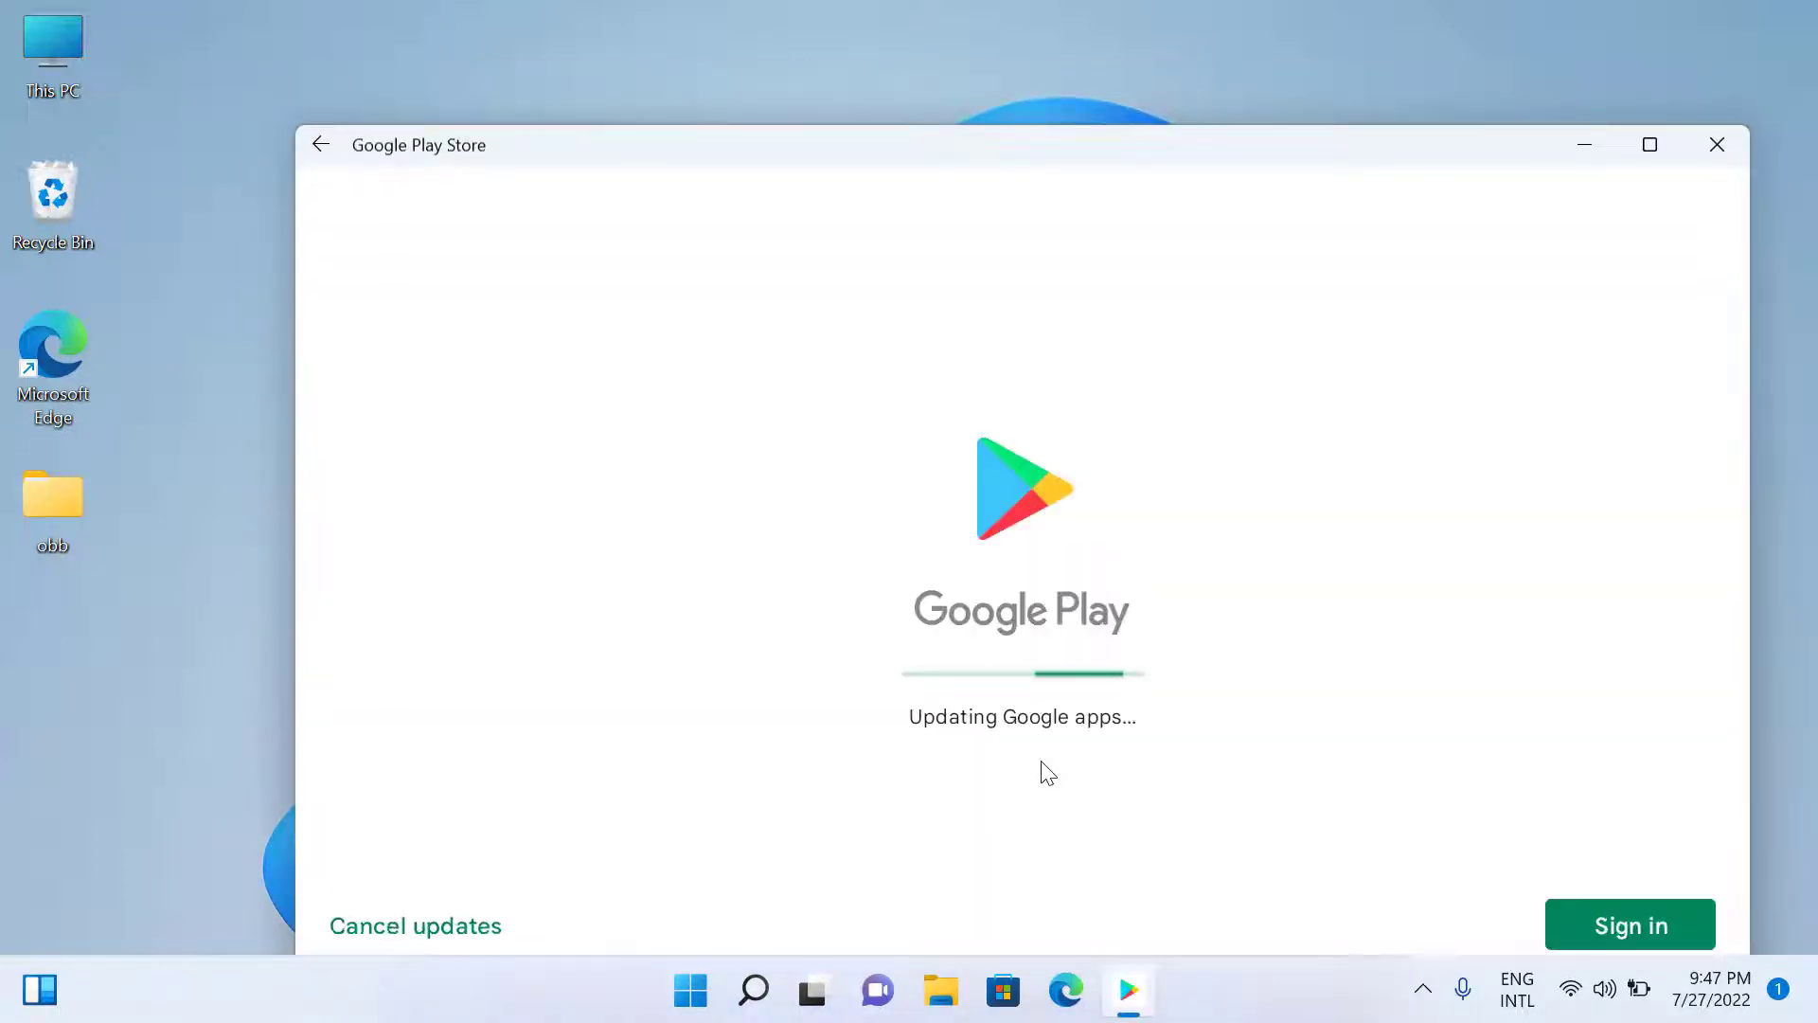
drag(999, 150, 933, 70)
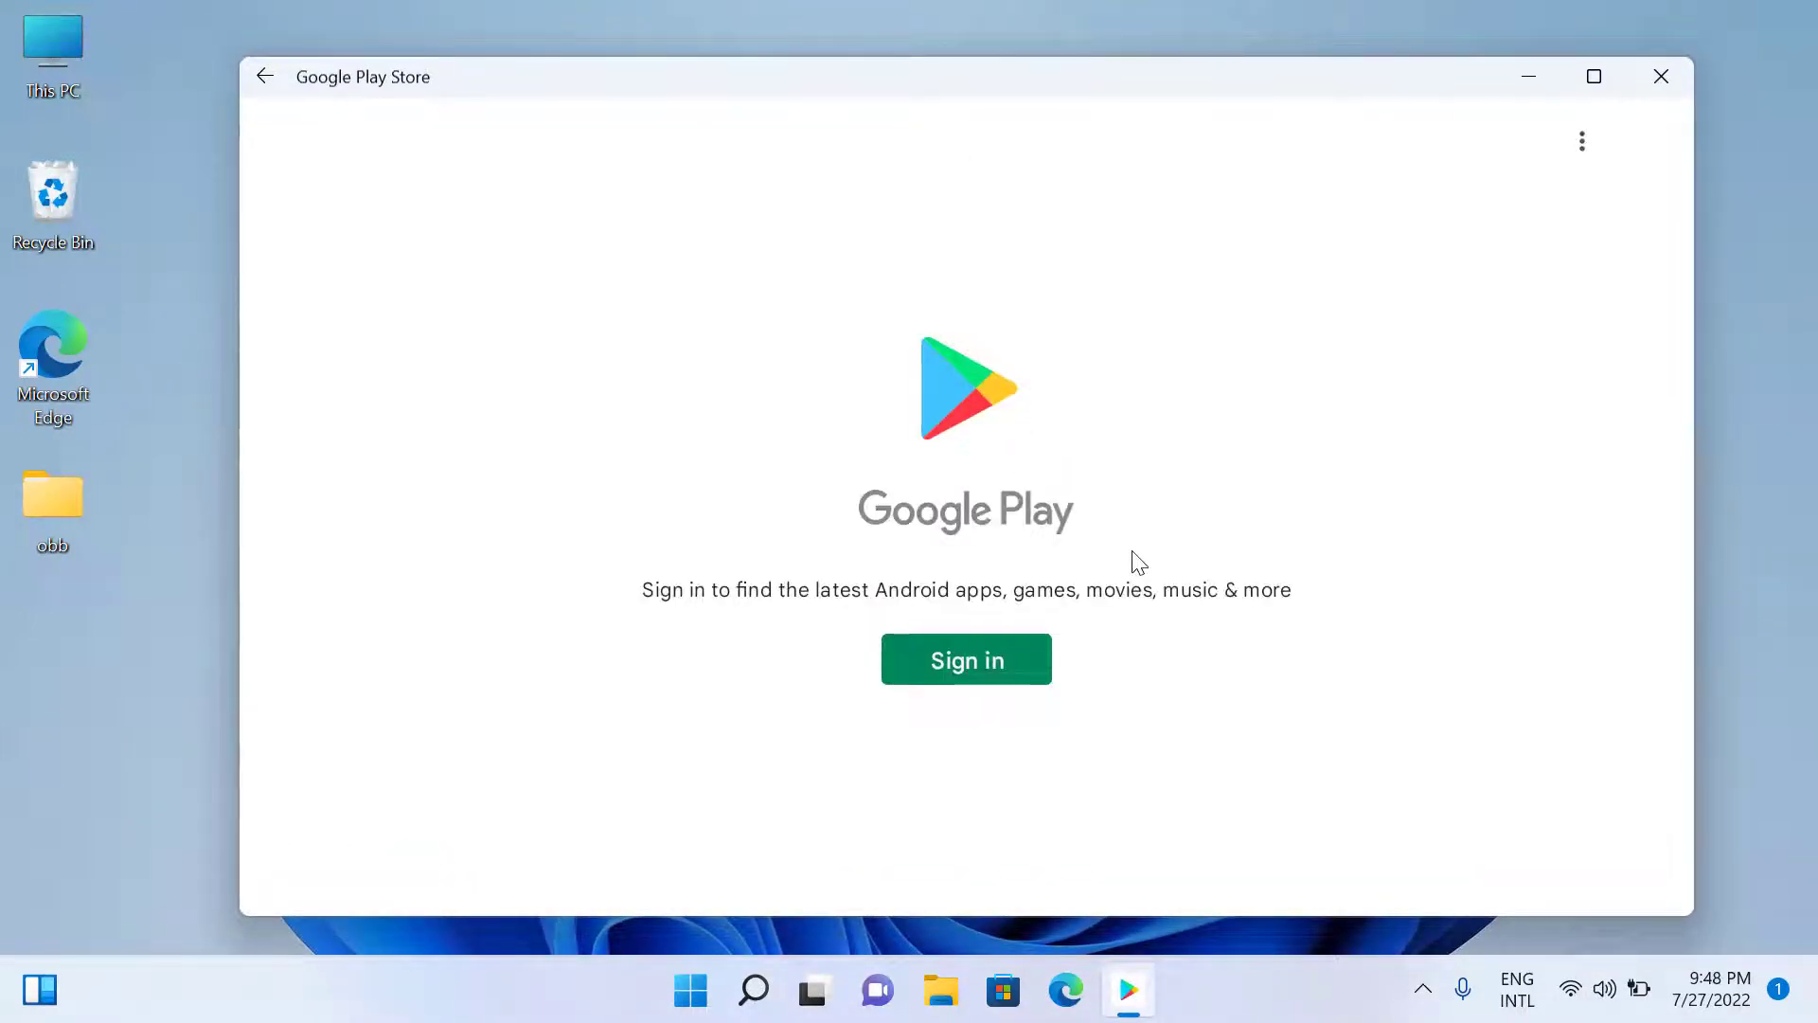
click(965, 662)
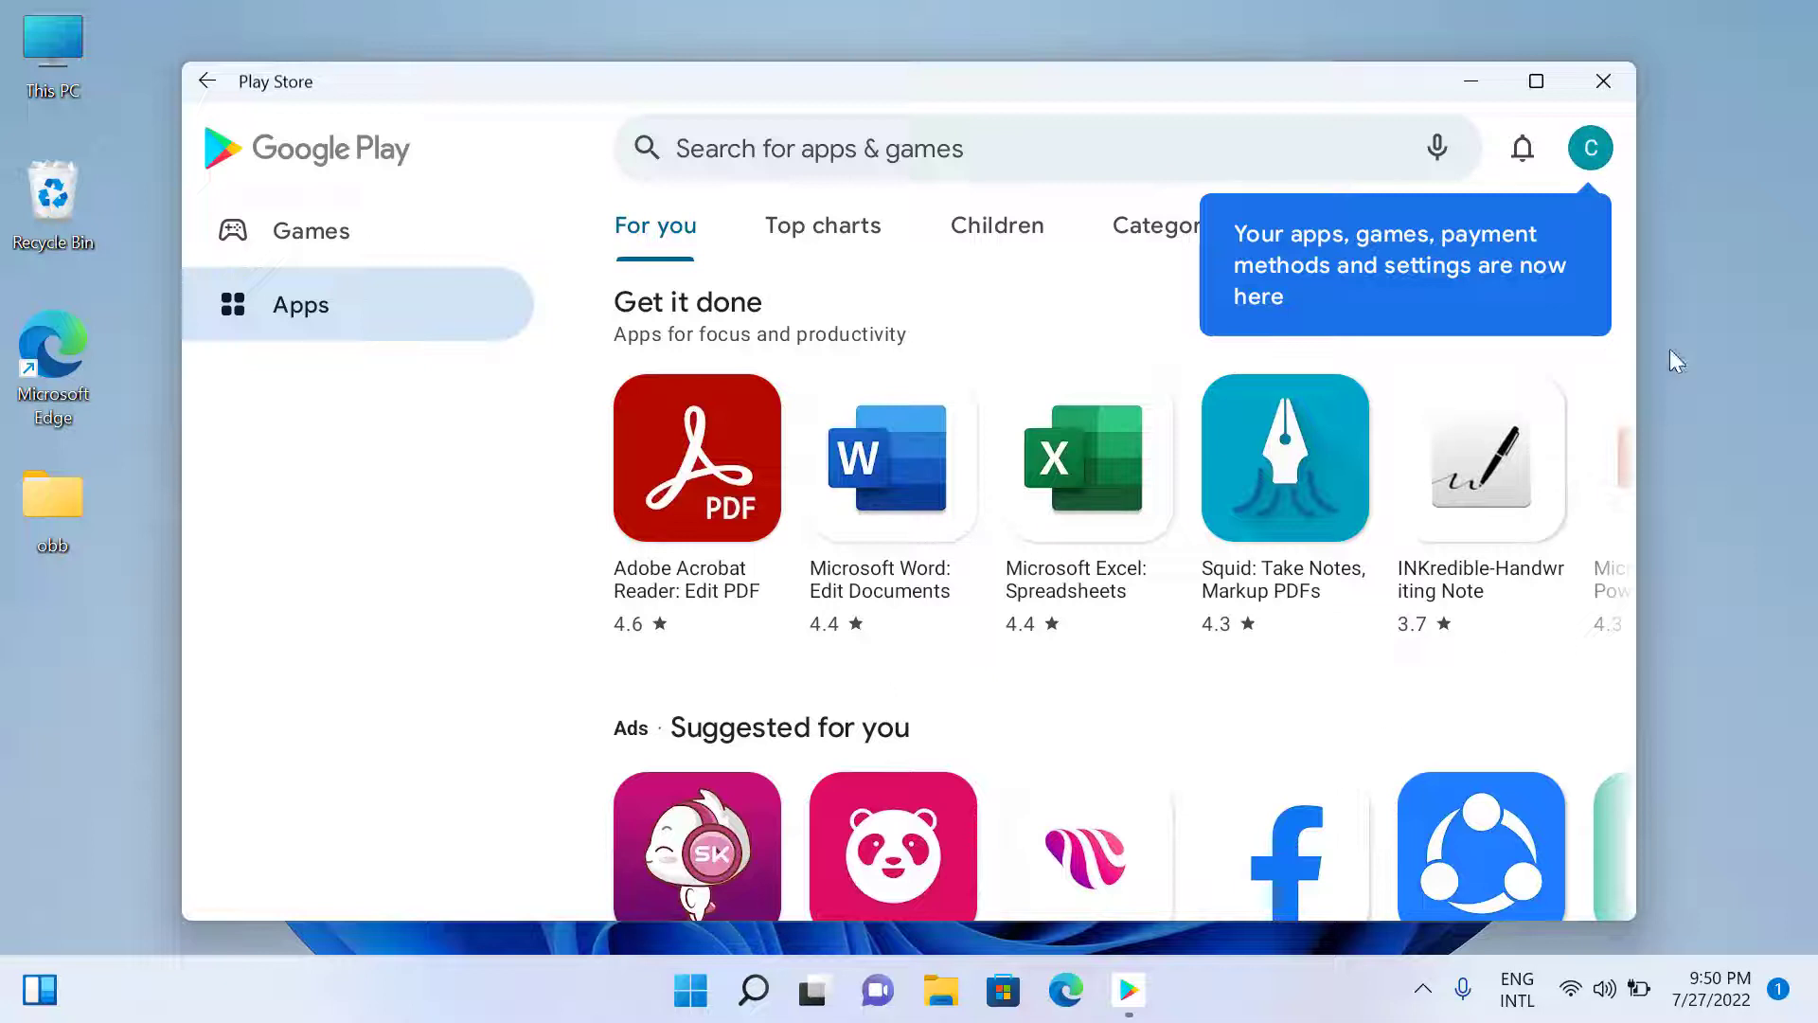
click(1609, 155)
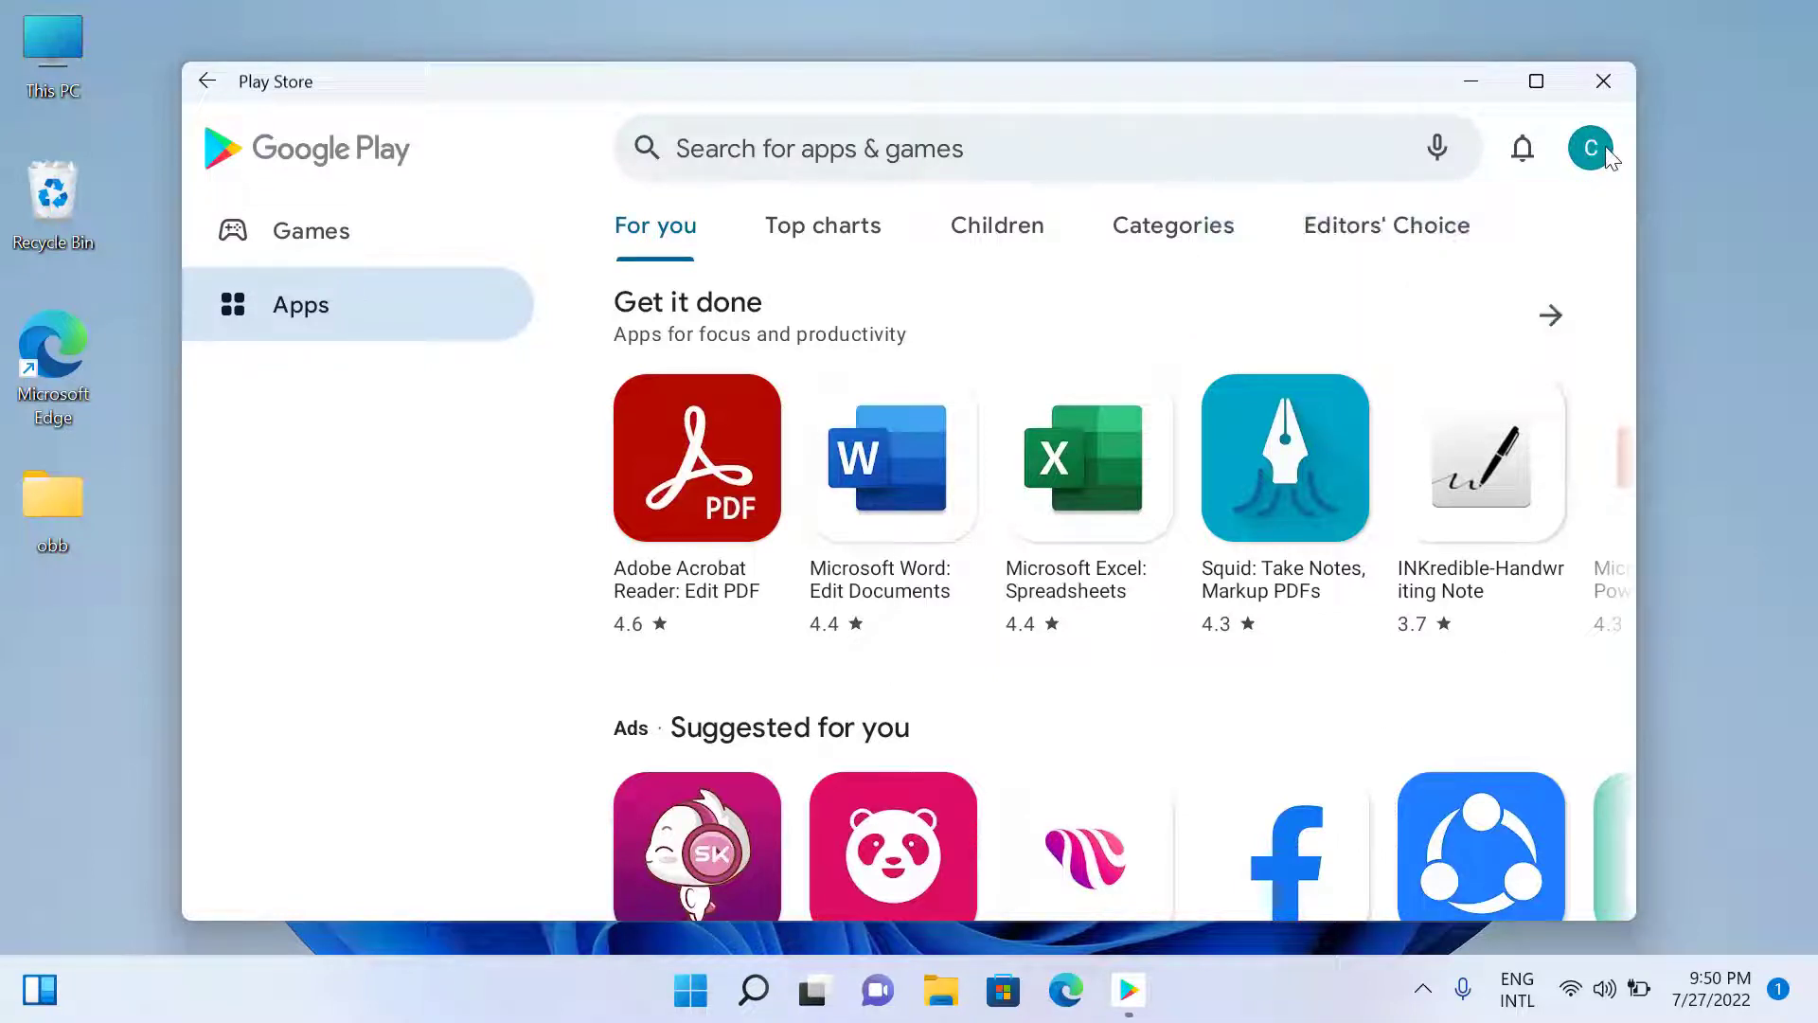
- Search the Play Store for "capcut vedio editor" and install CapCut - Video Editor by Bytedance Pte. Ltd
click(959, 152)
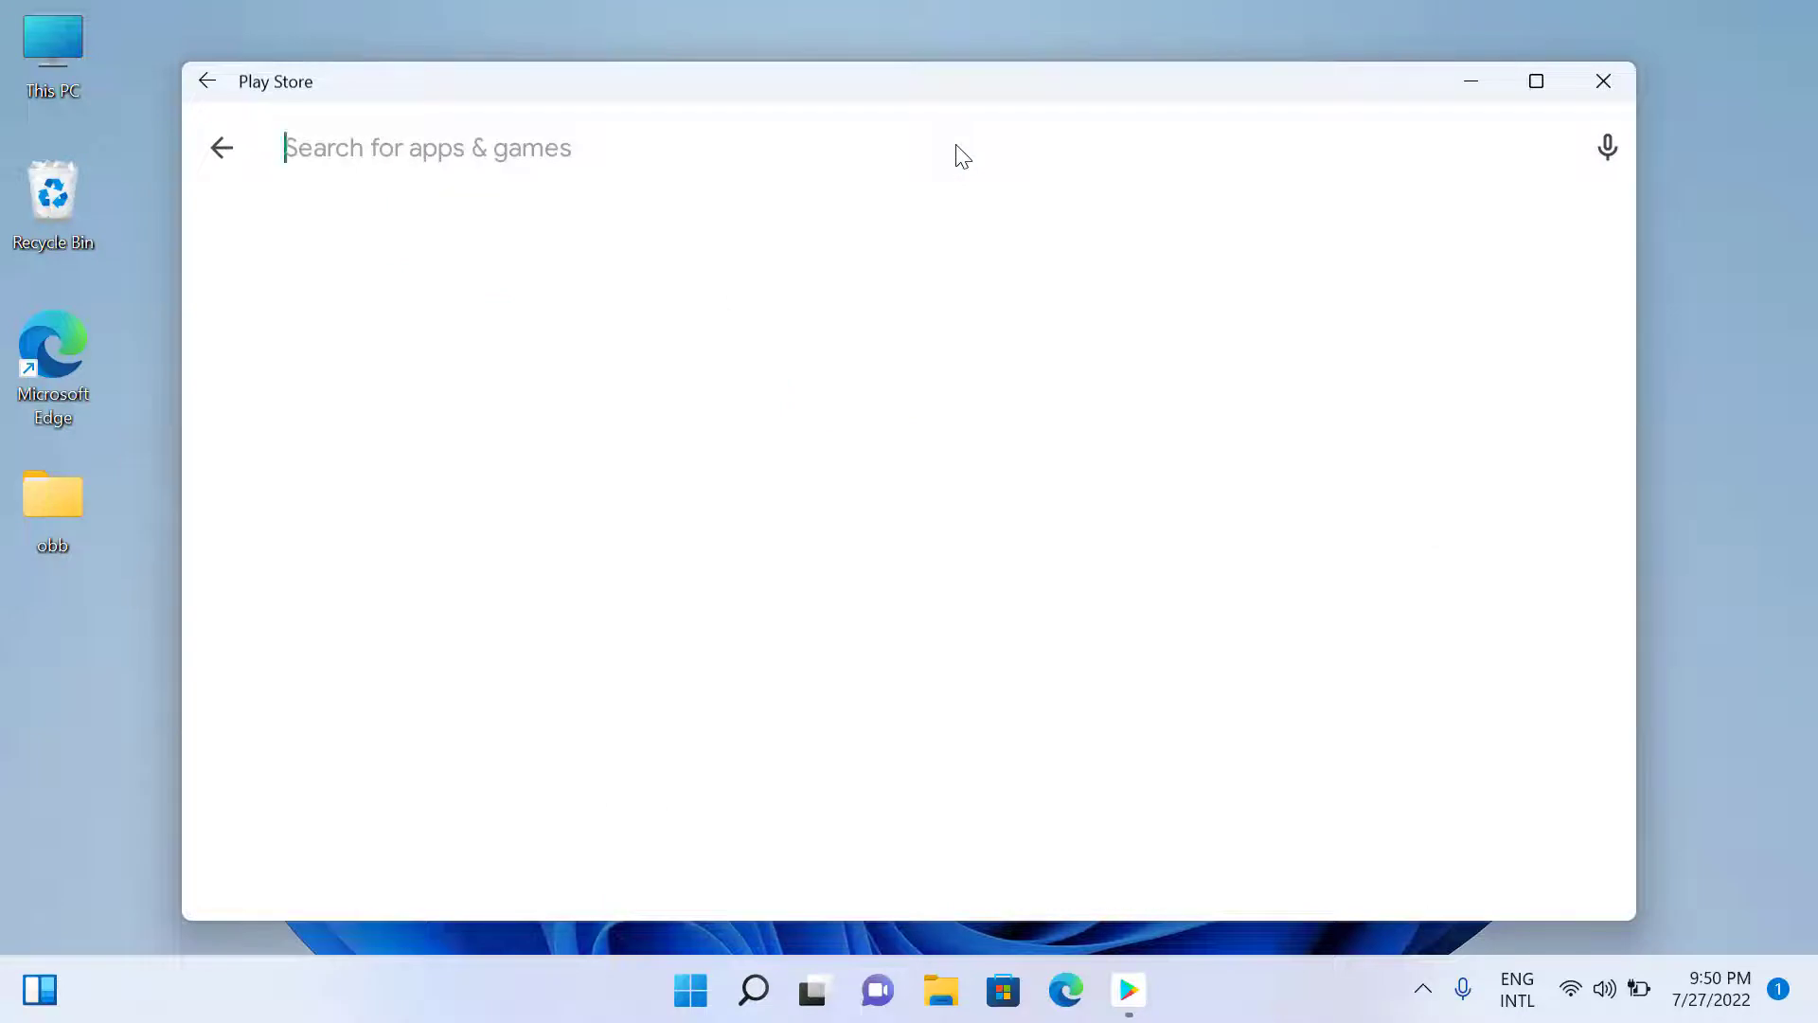
text(ca)
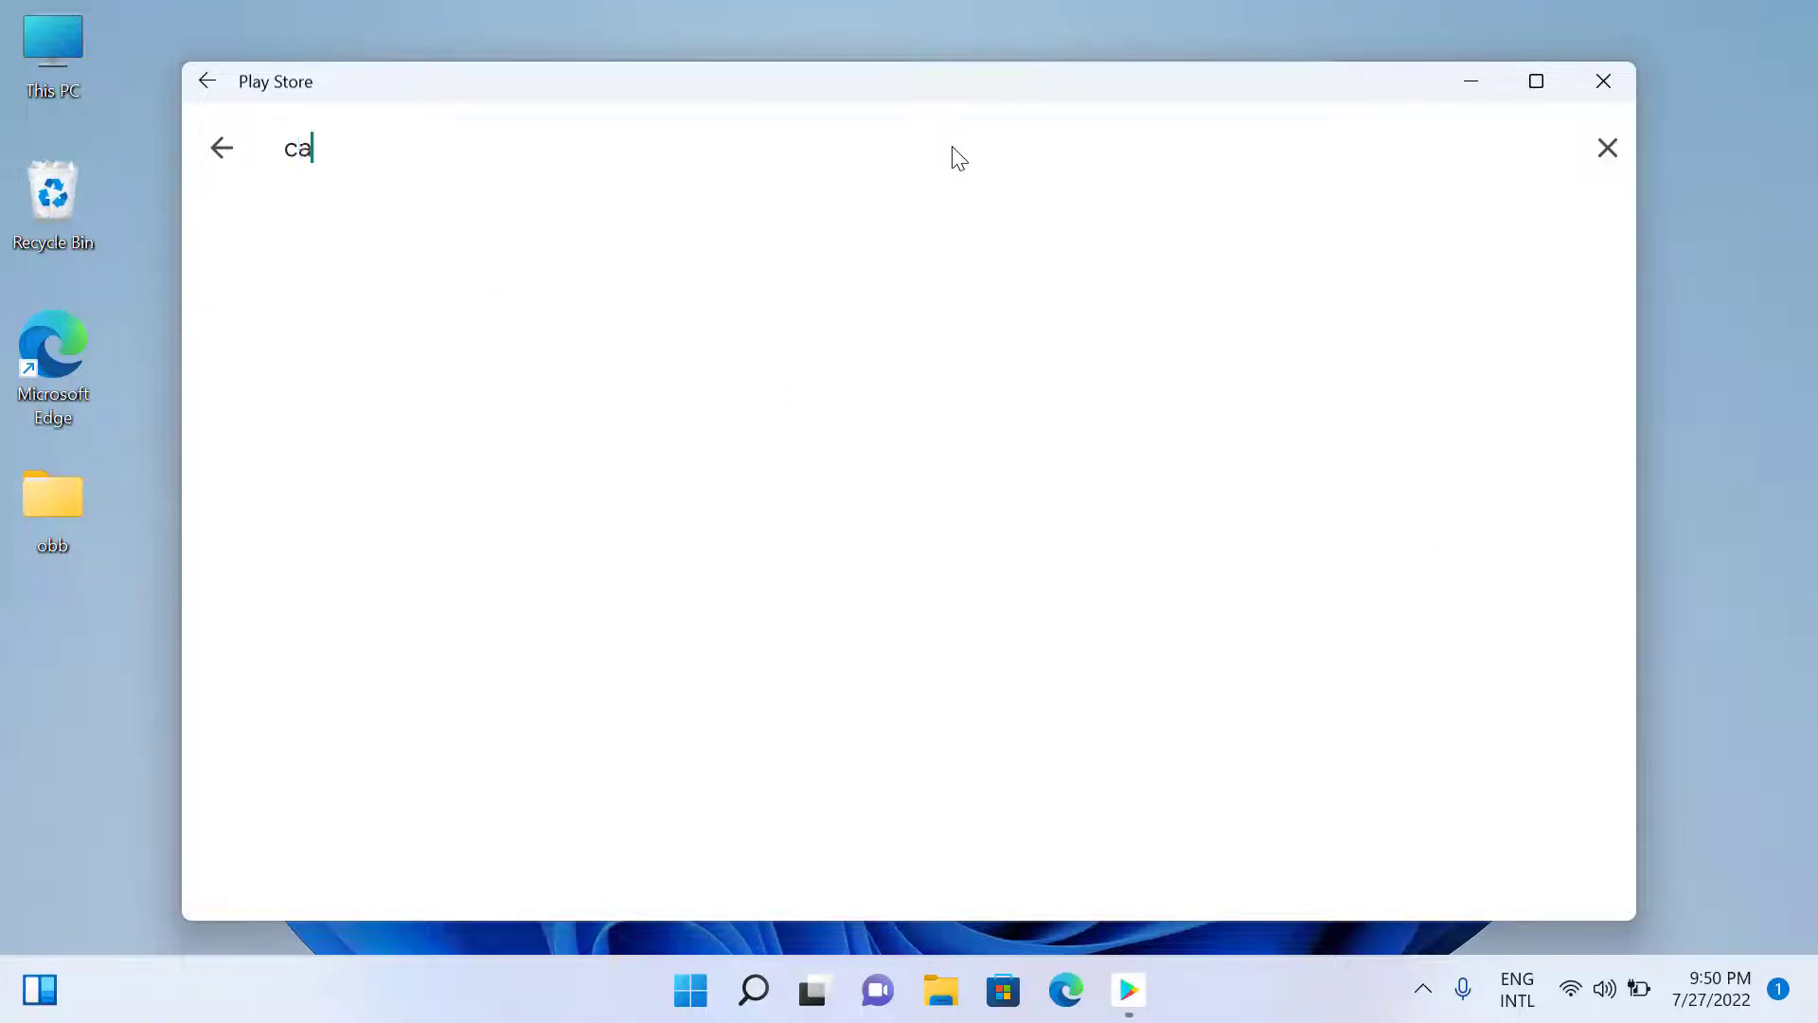
text(pcut)
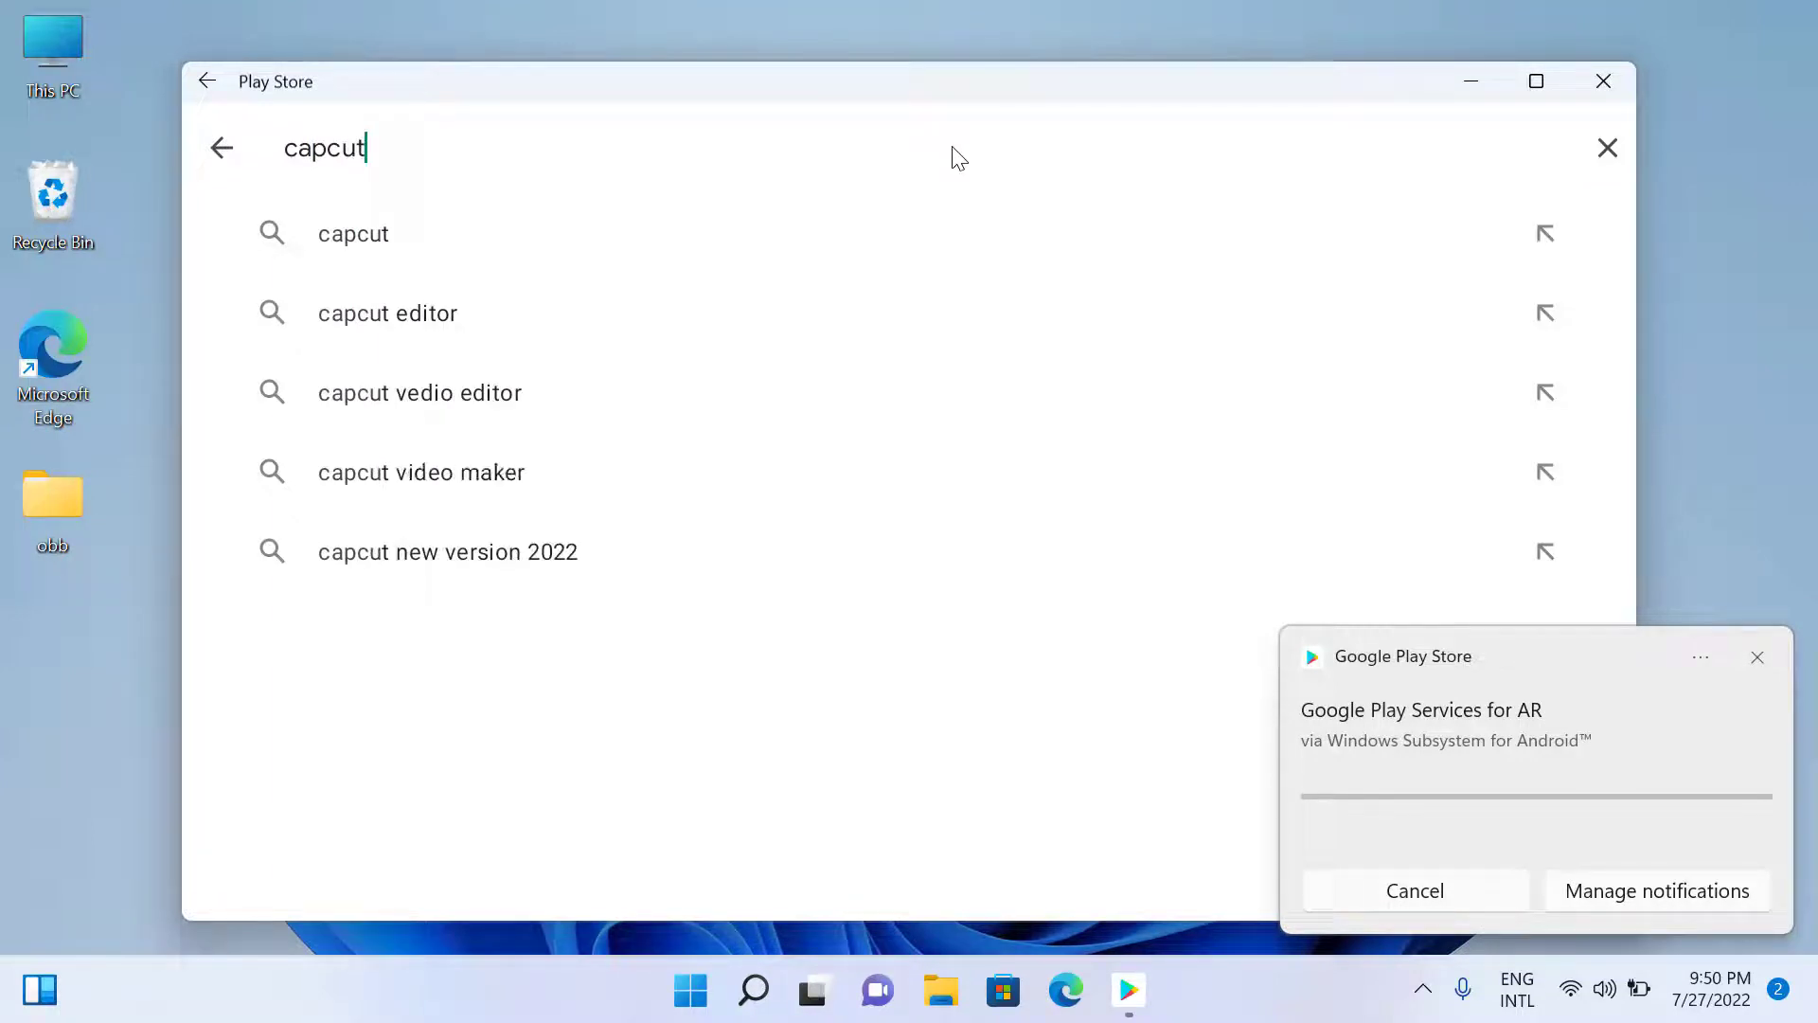
click(483, 394)
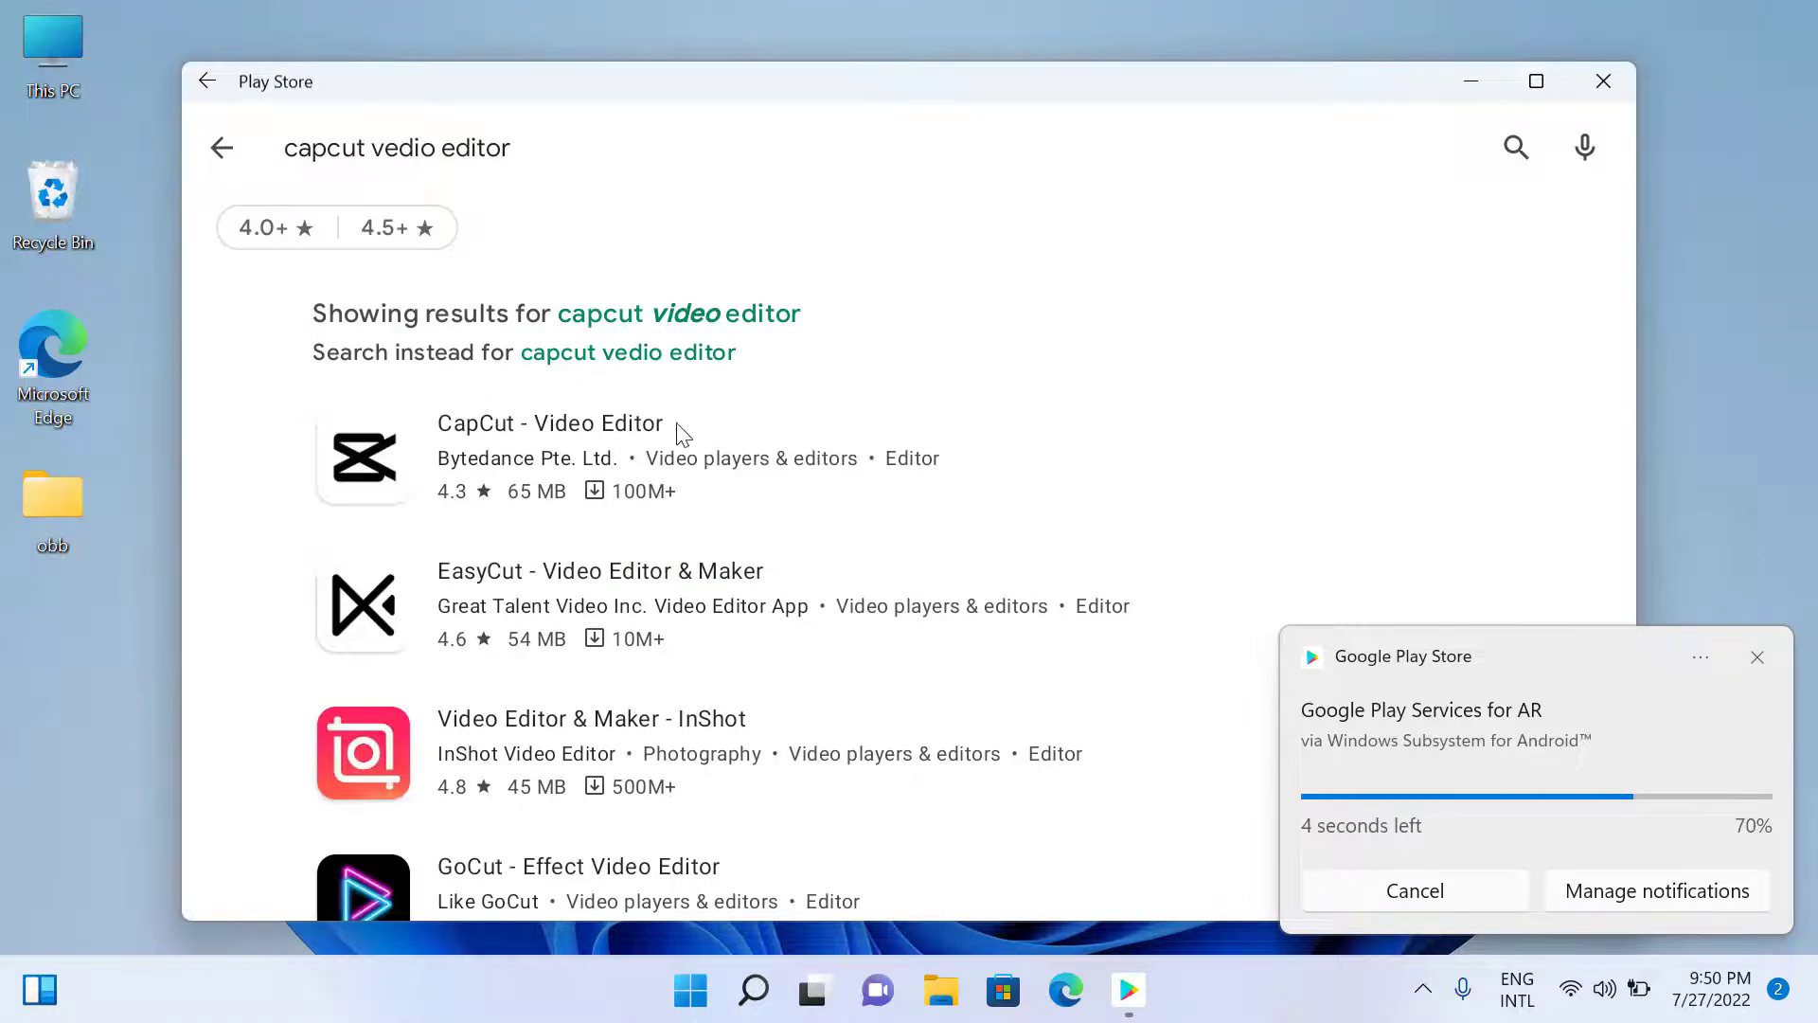
click(512, 464)
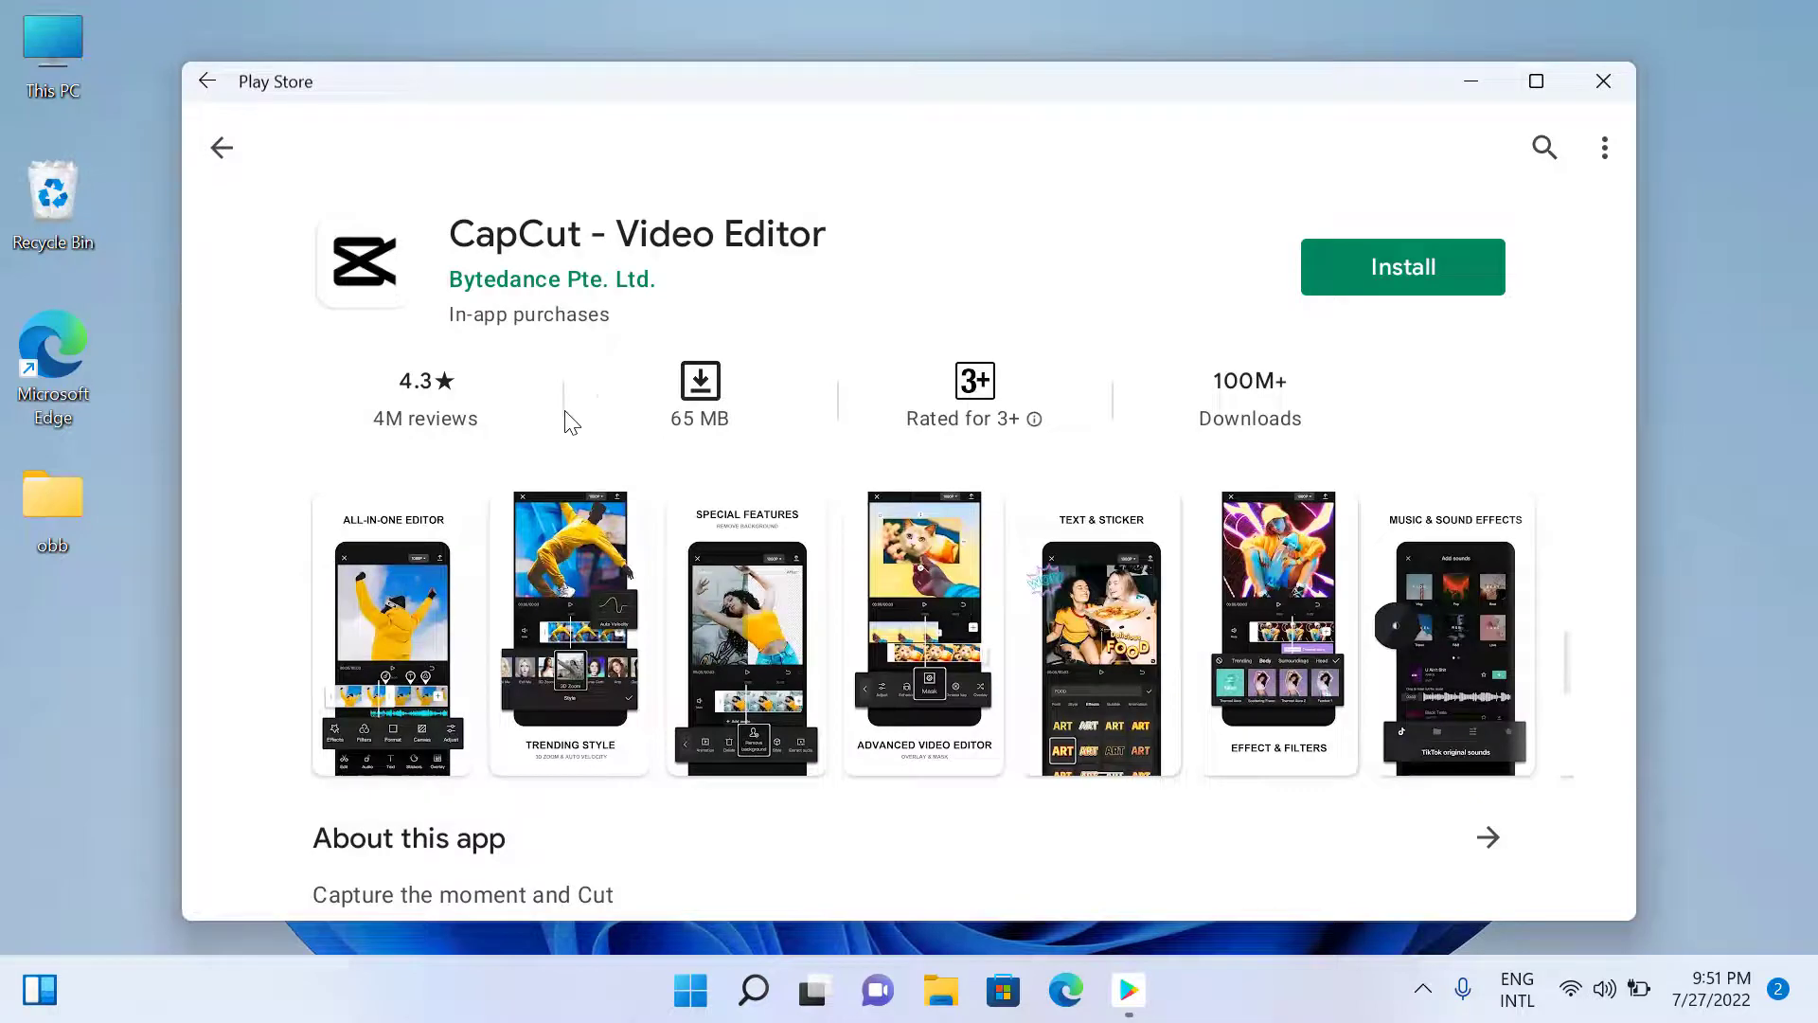
click(1375, 266)
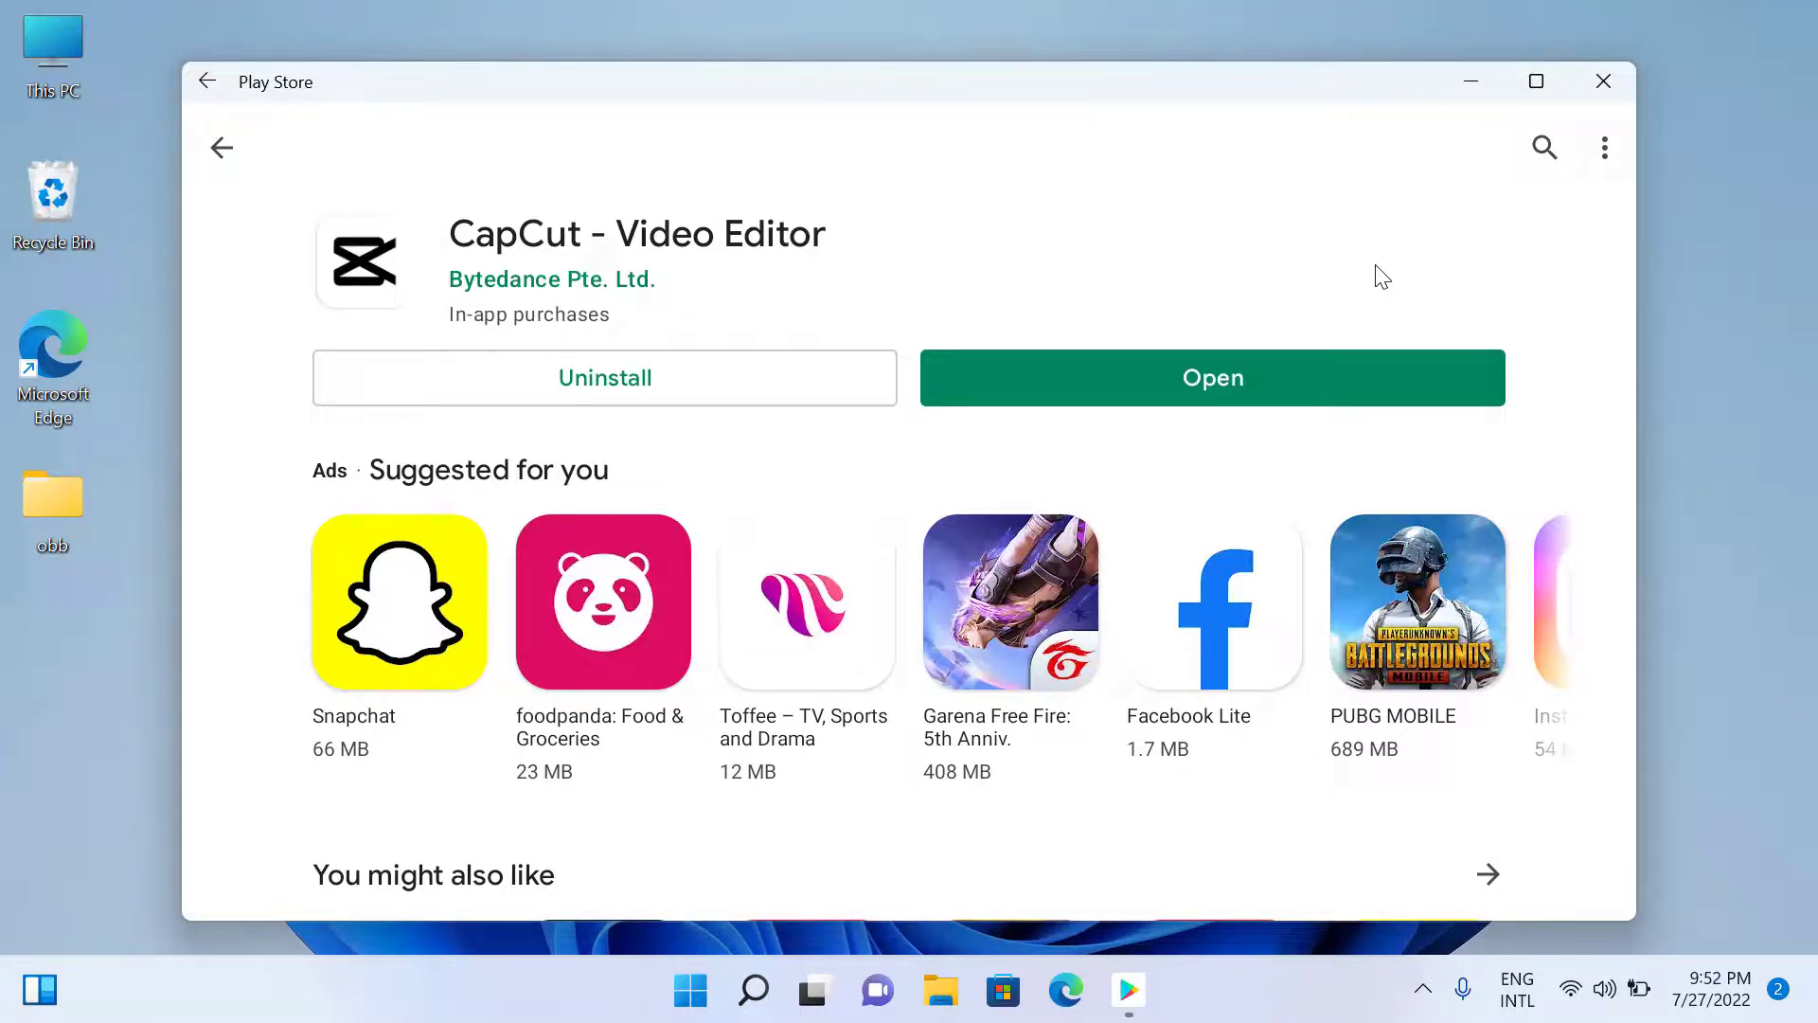
- Launch CapCut from its store page, close the Play Store, and accept CapCut's Terms of Service and Privacy Policy
click(1284, 377)
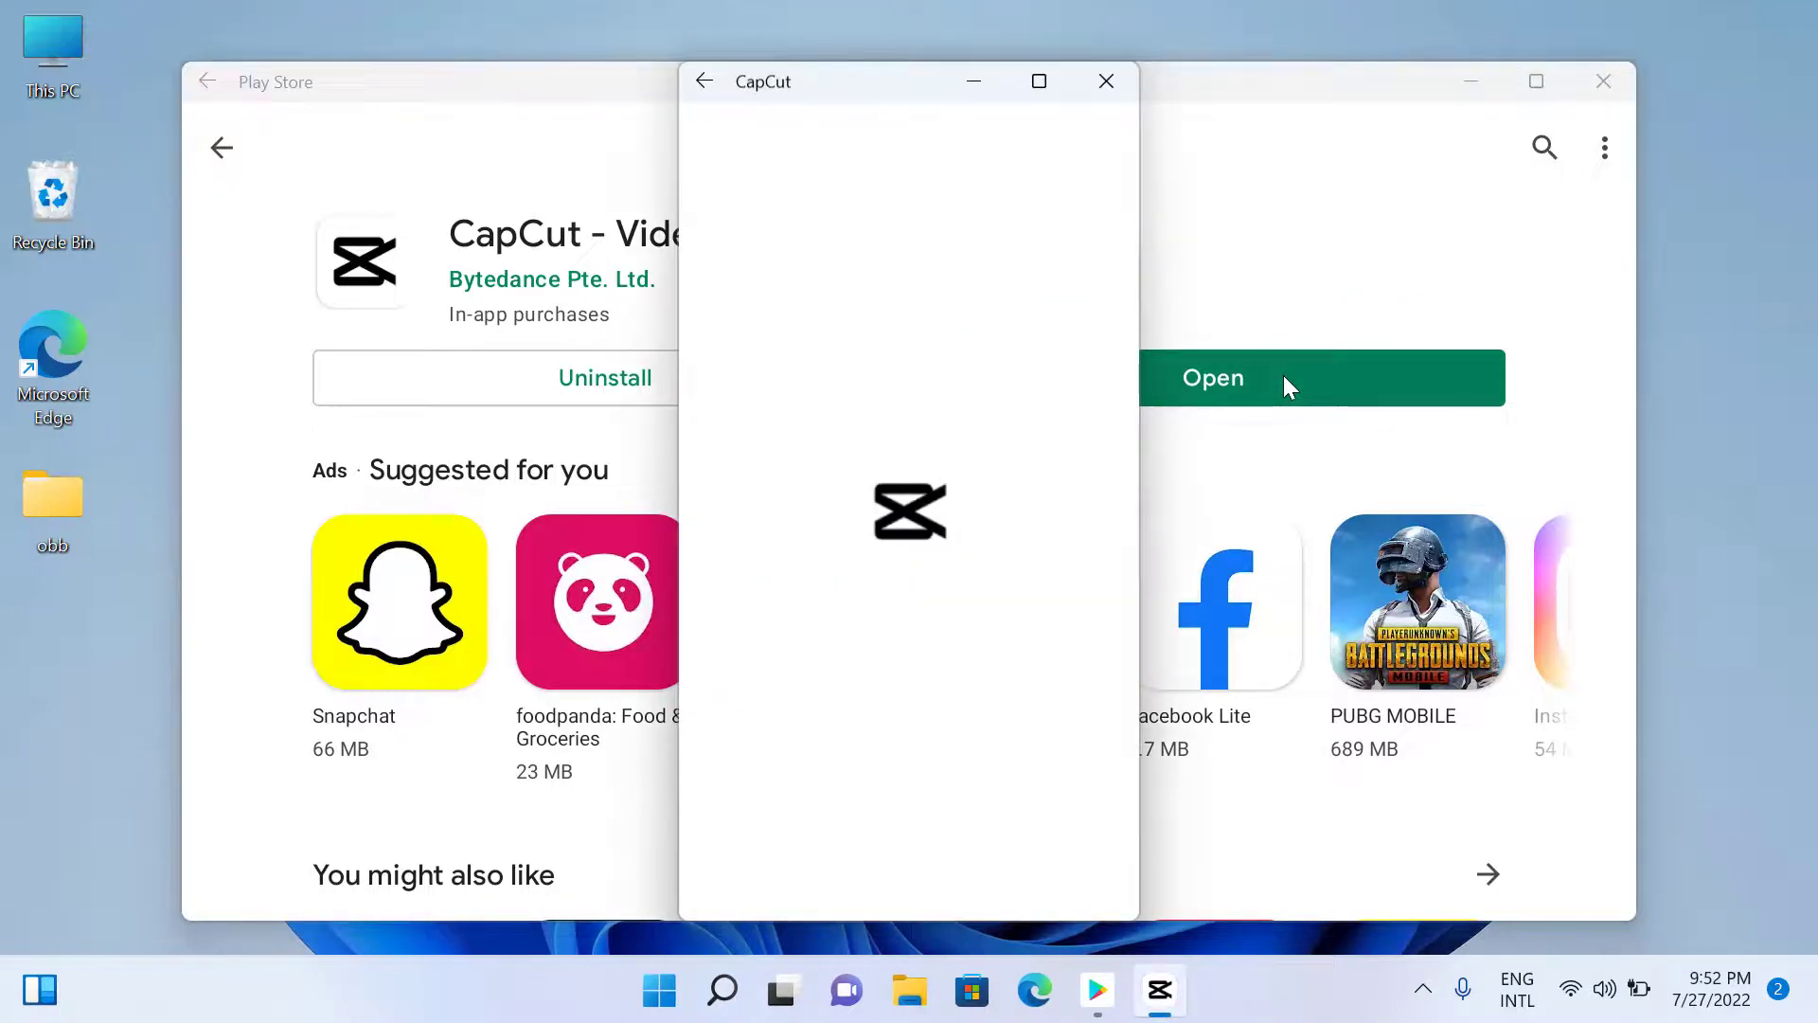
click(1603, 81)
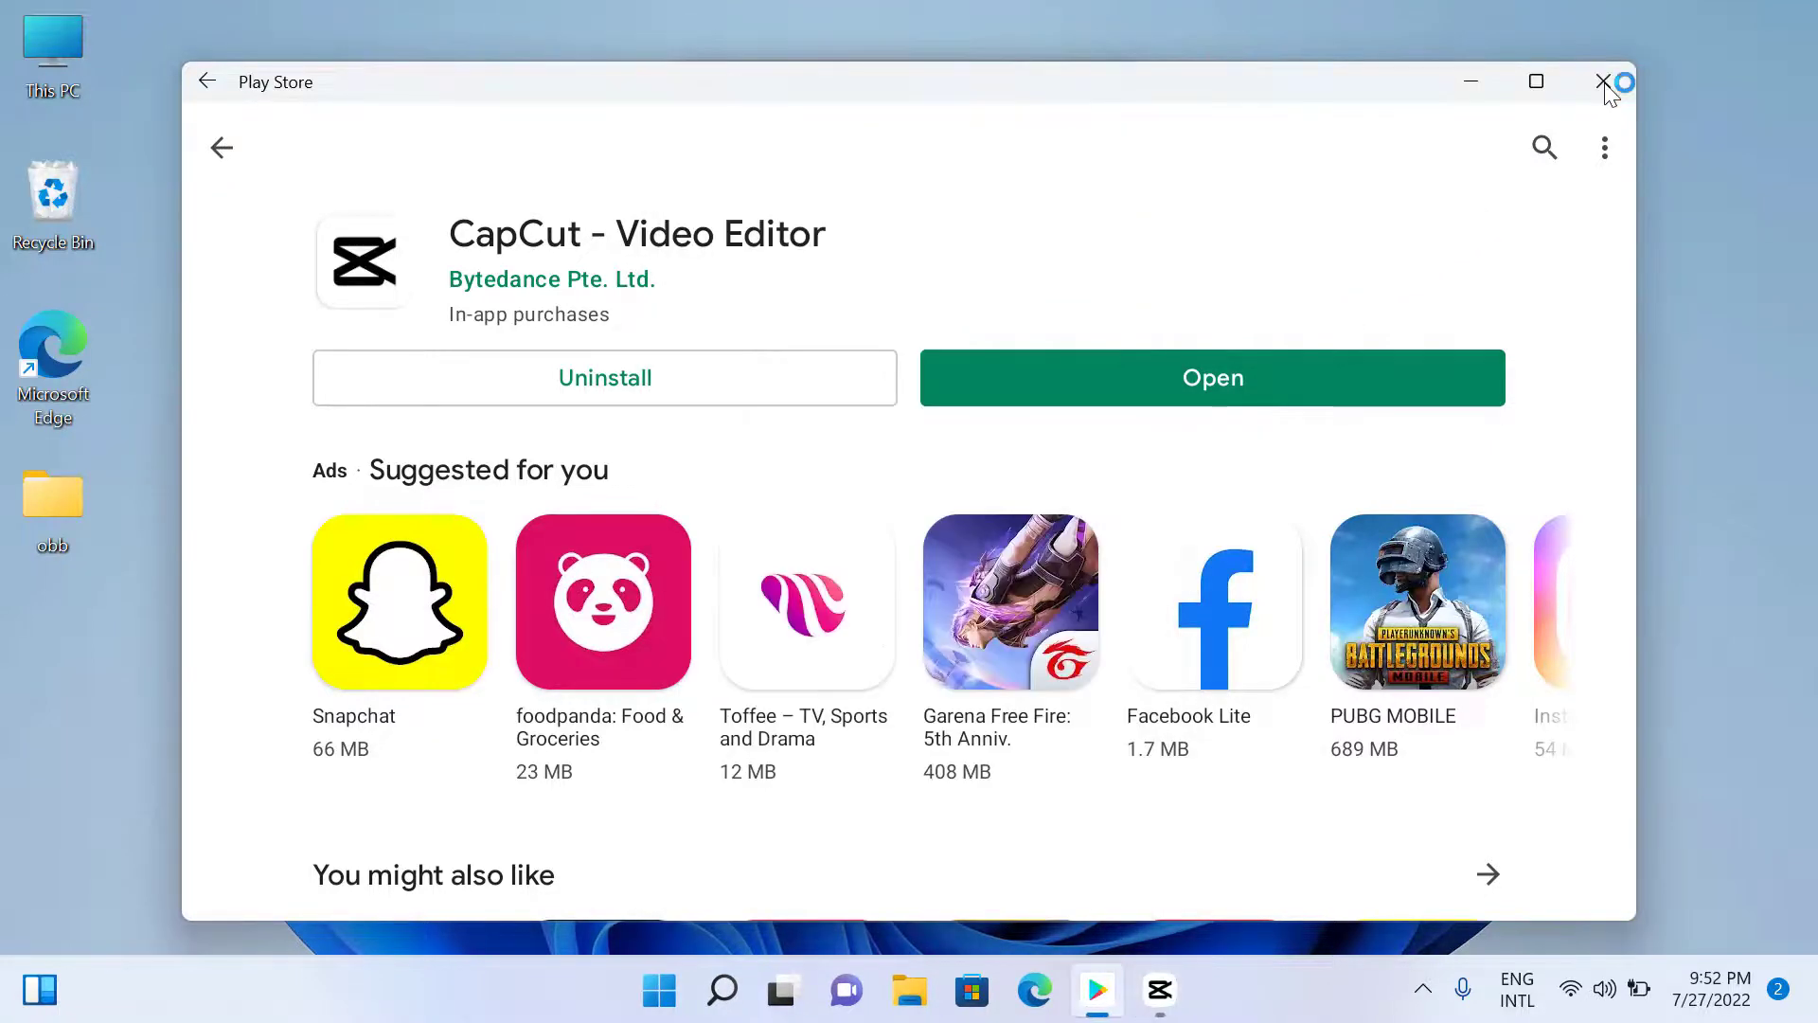
click(1603, 81)
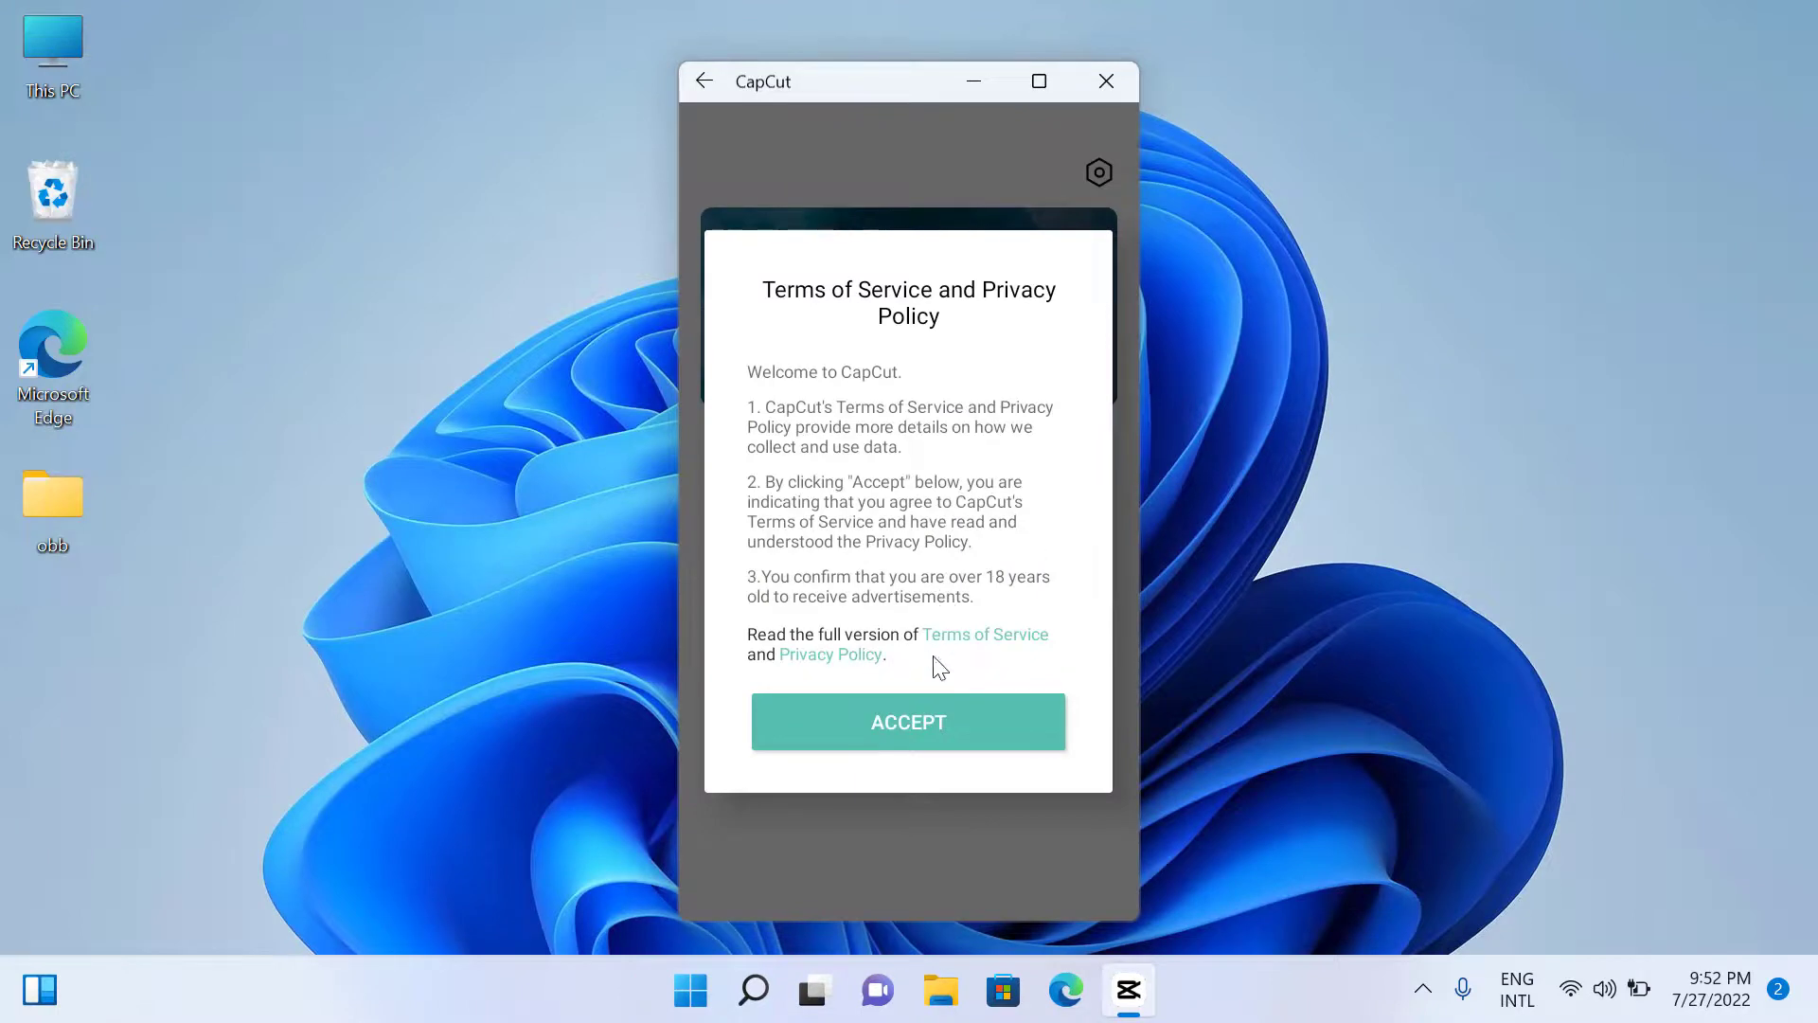
click(943, 726)
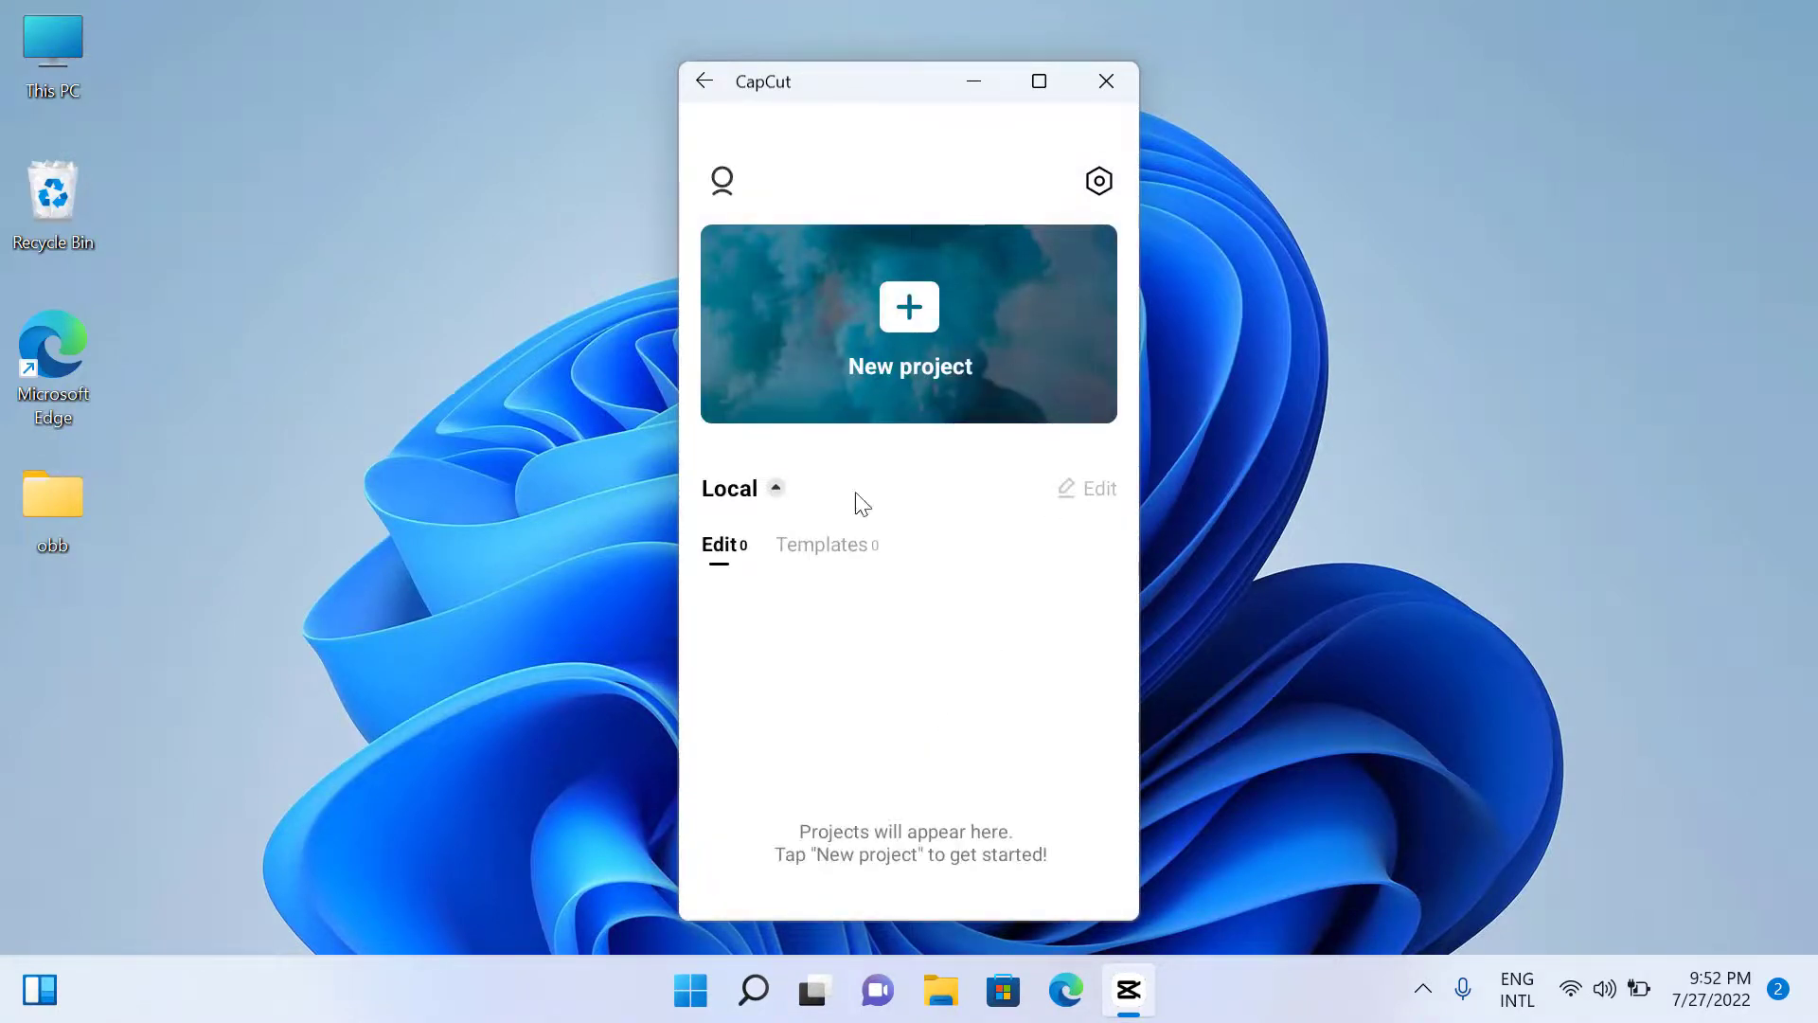
- Check how CapCut displays in a maximized window, restore its size, and close the app
click(1040, 82)
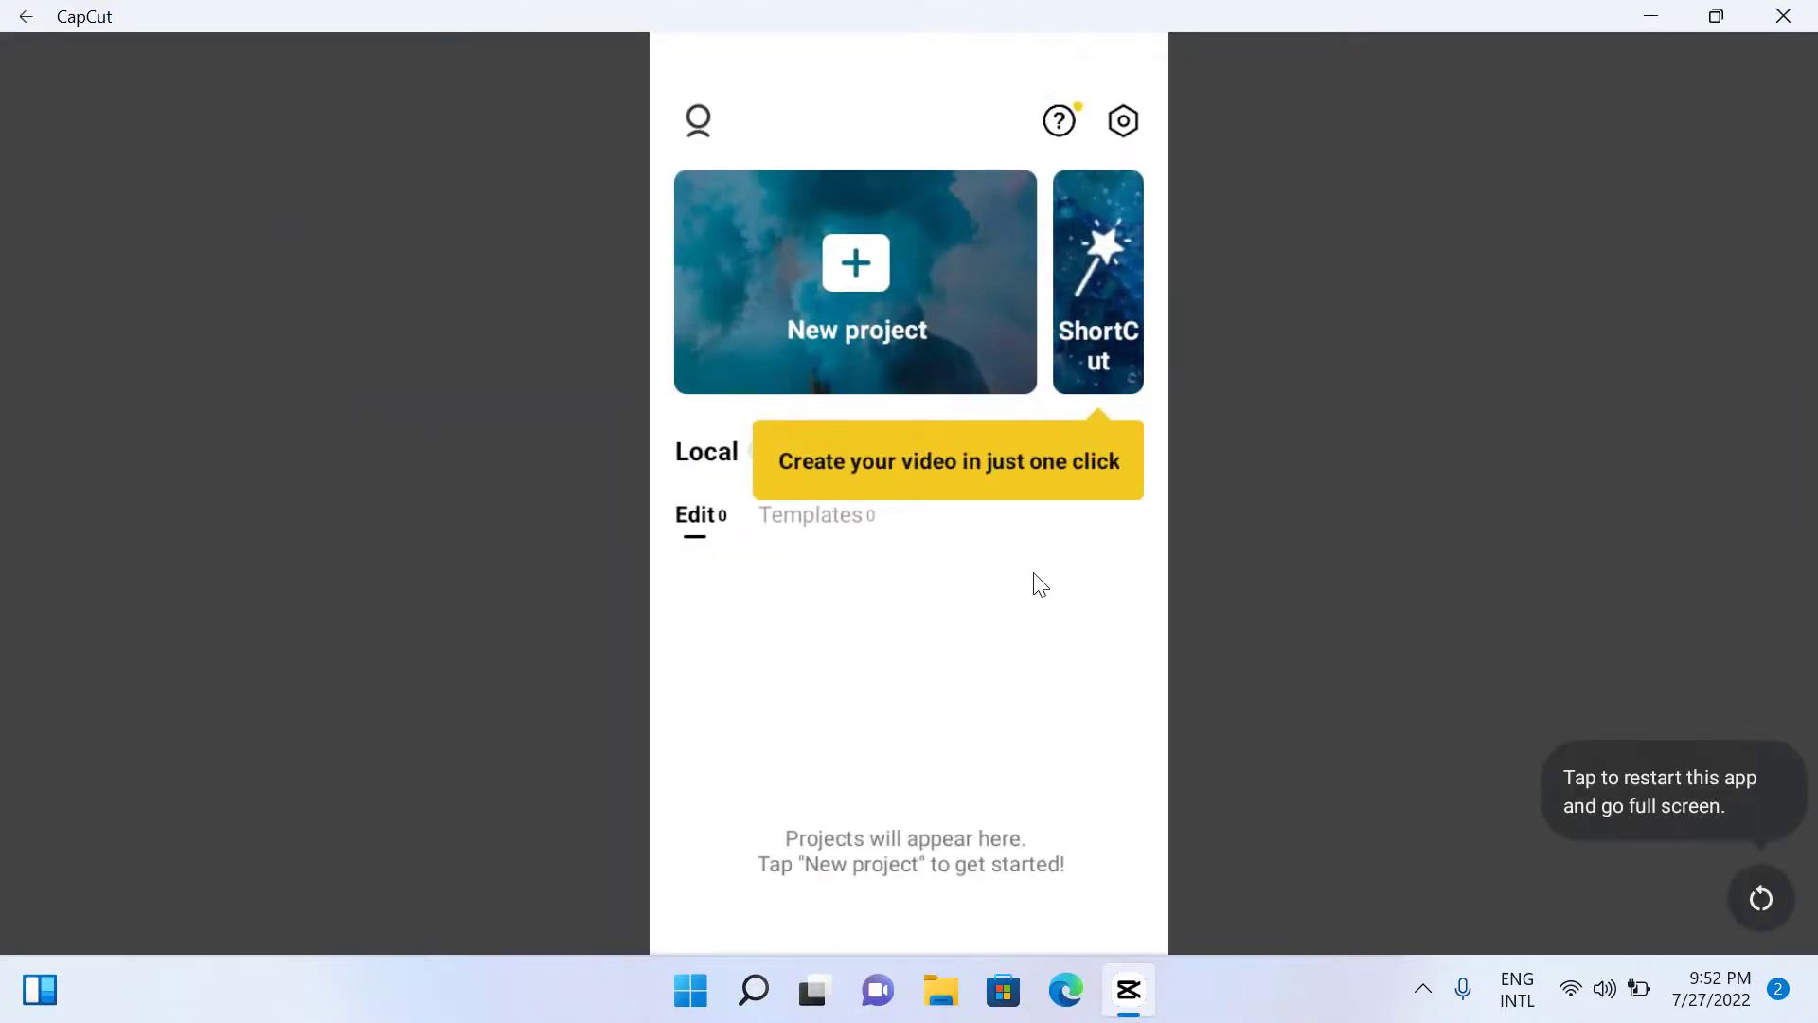
click(1705, 17)
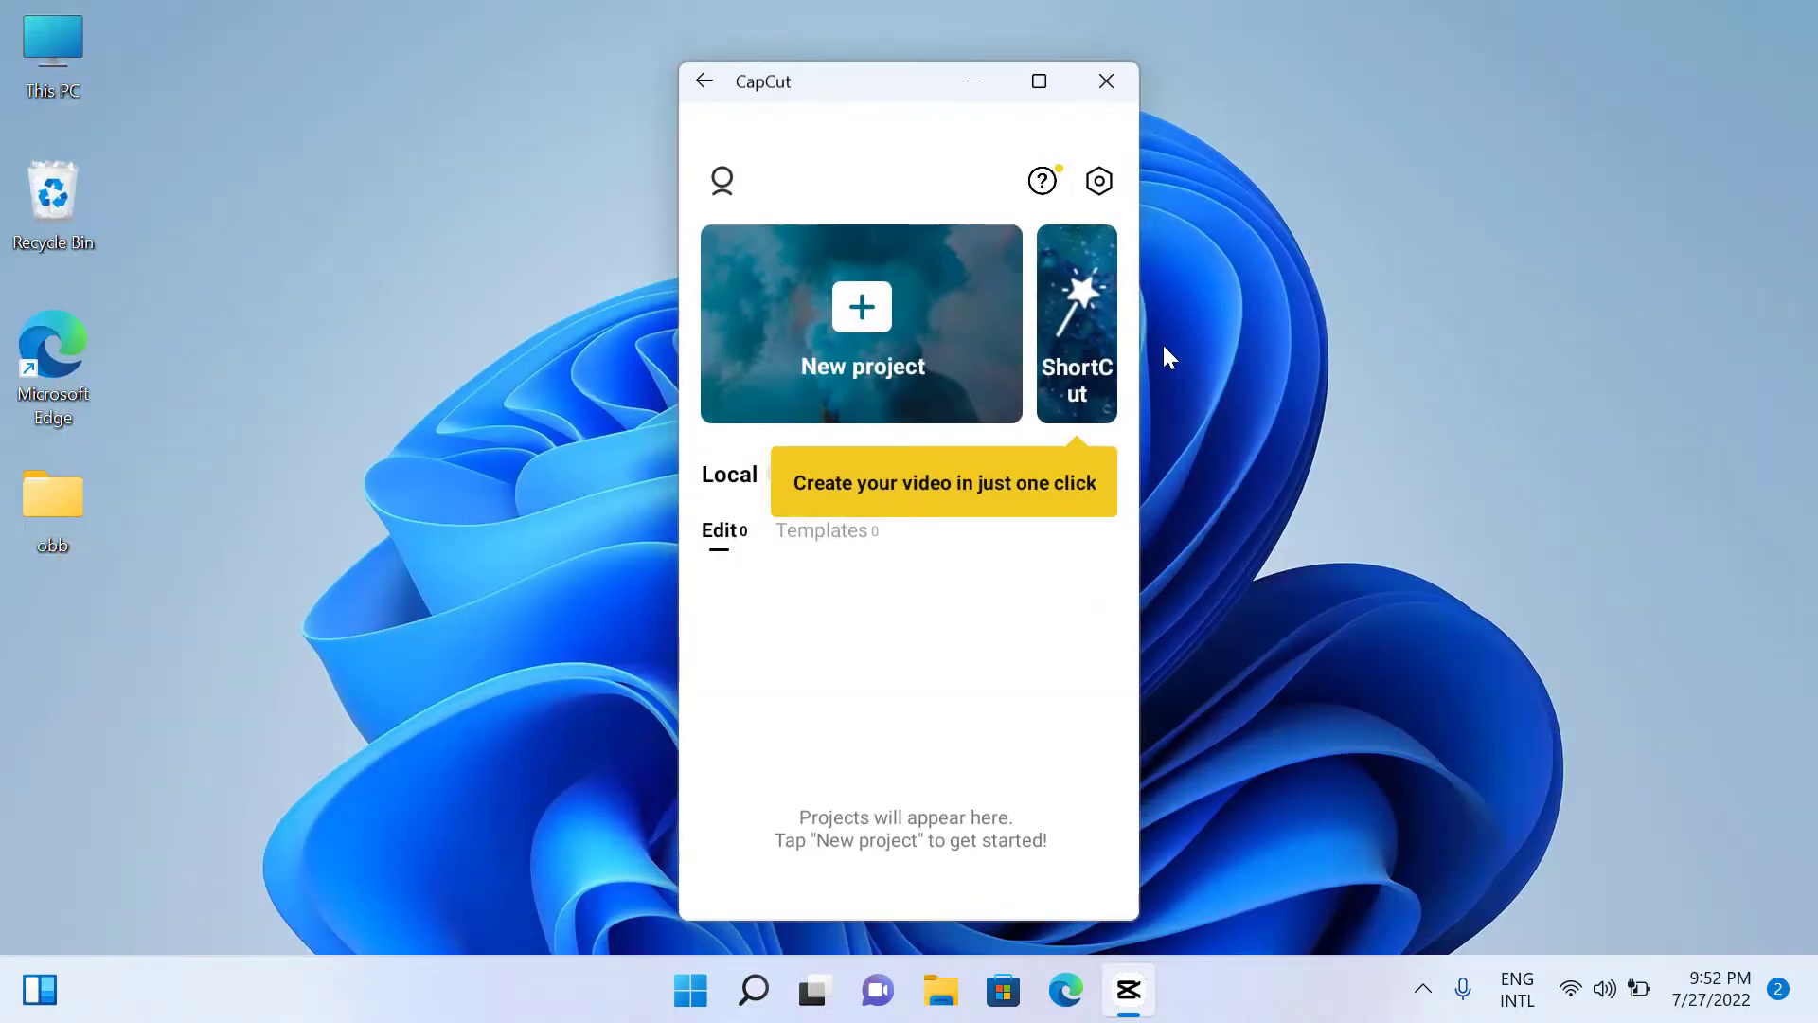
click(1122, 83)
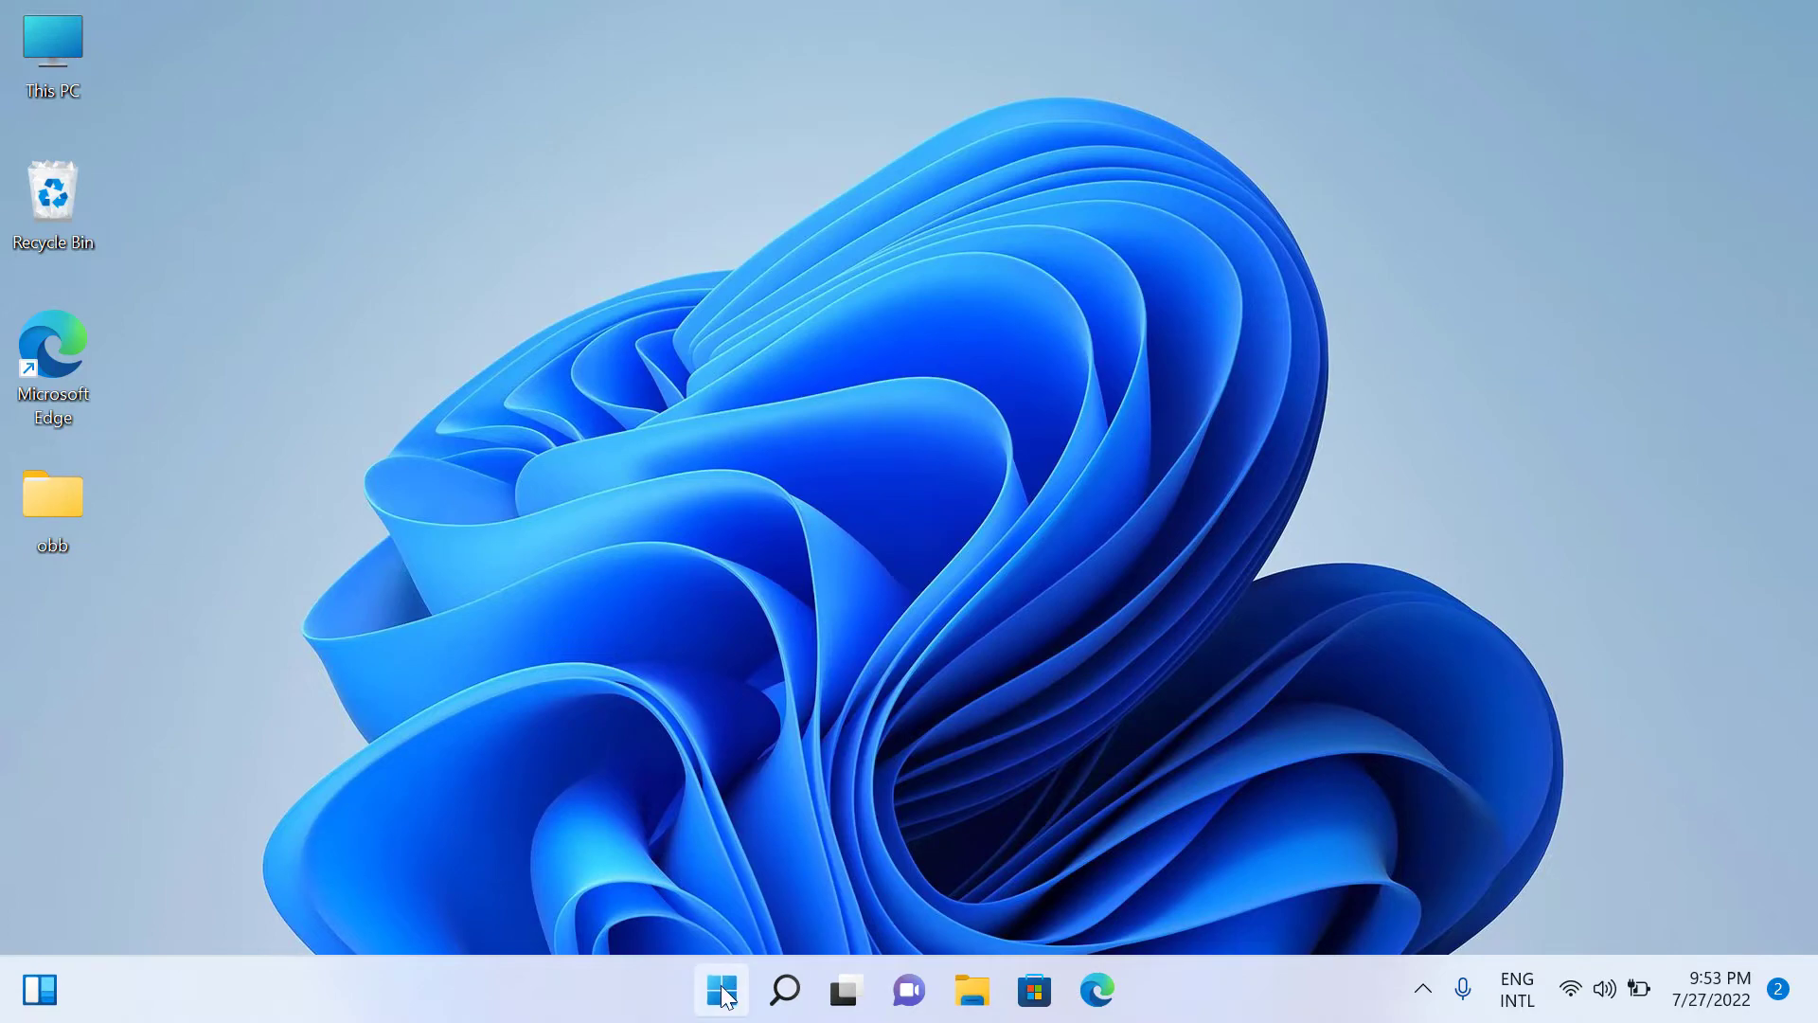
- Open the Start menu to reach the recently added Android apps
click(722, 987)
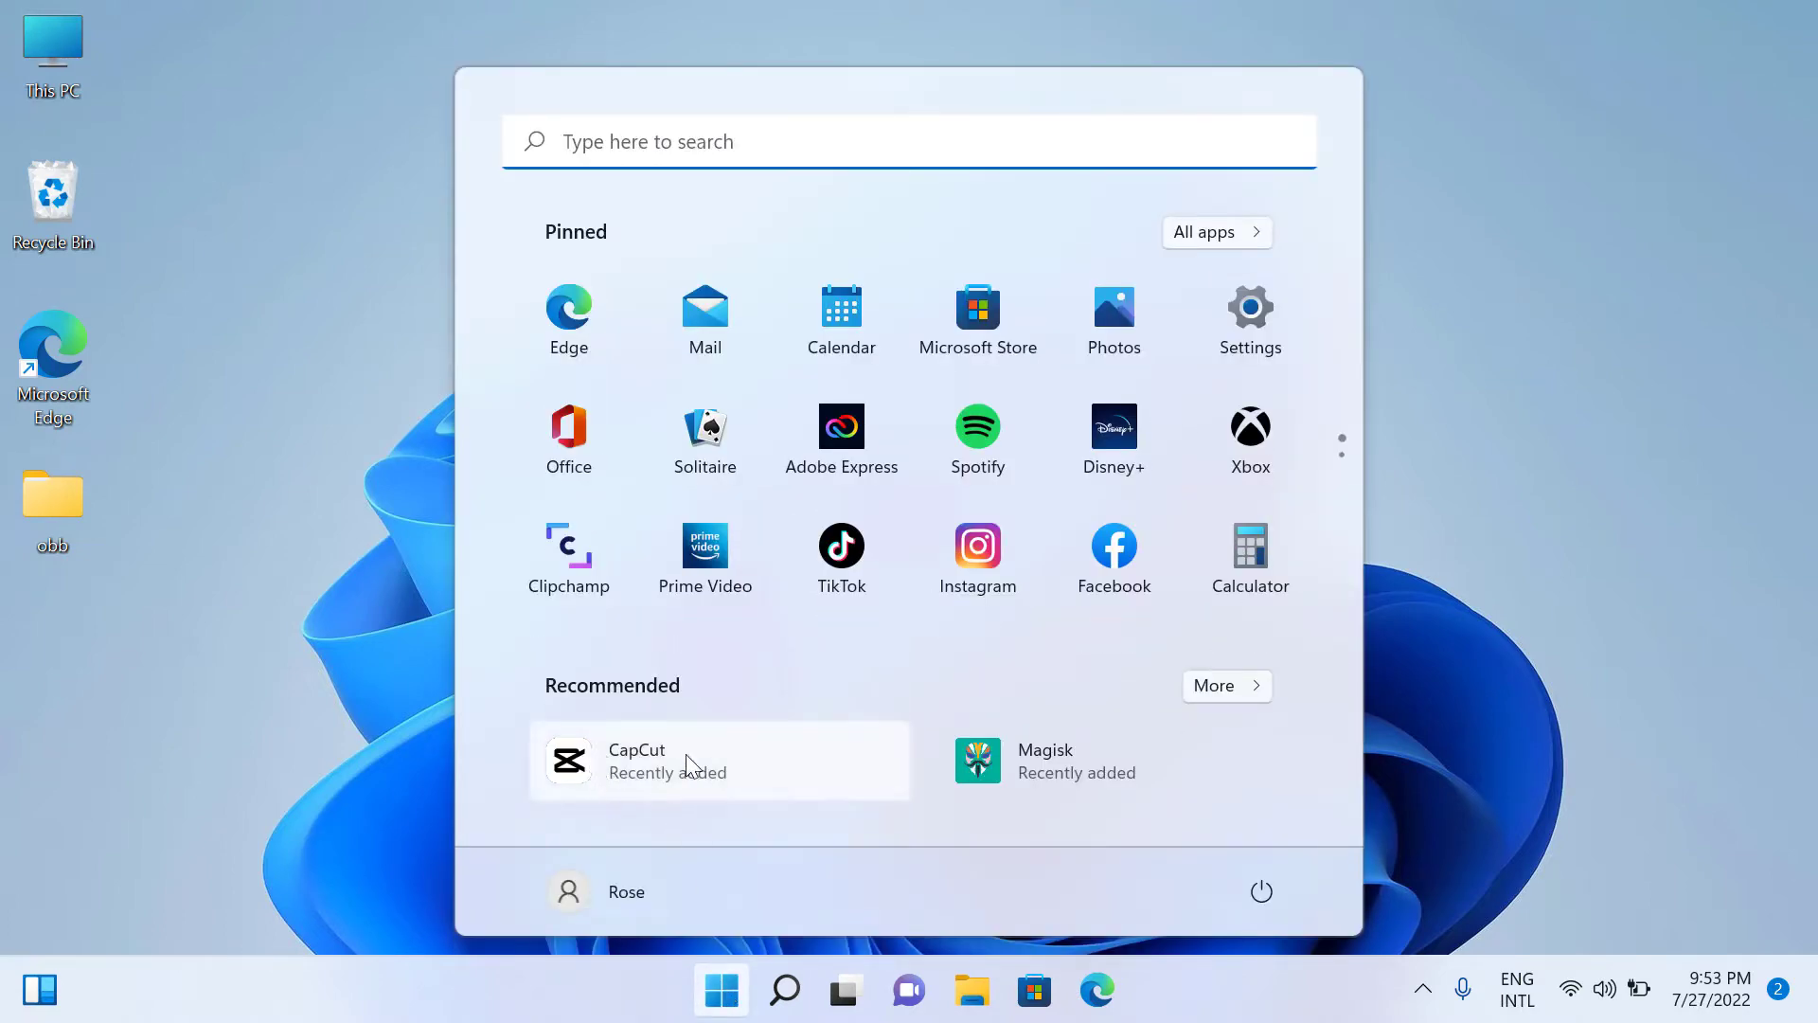